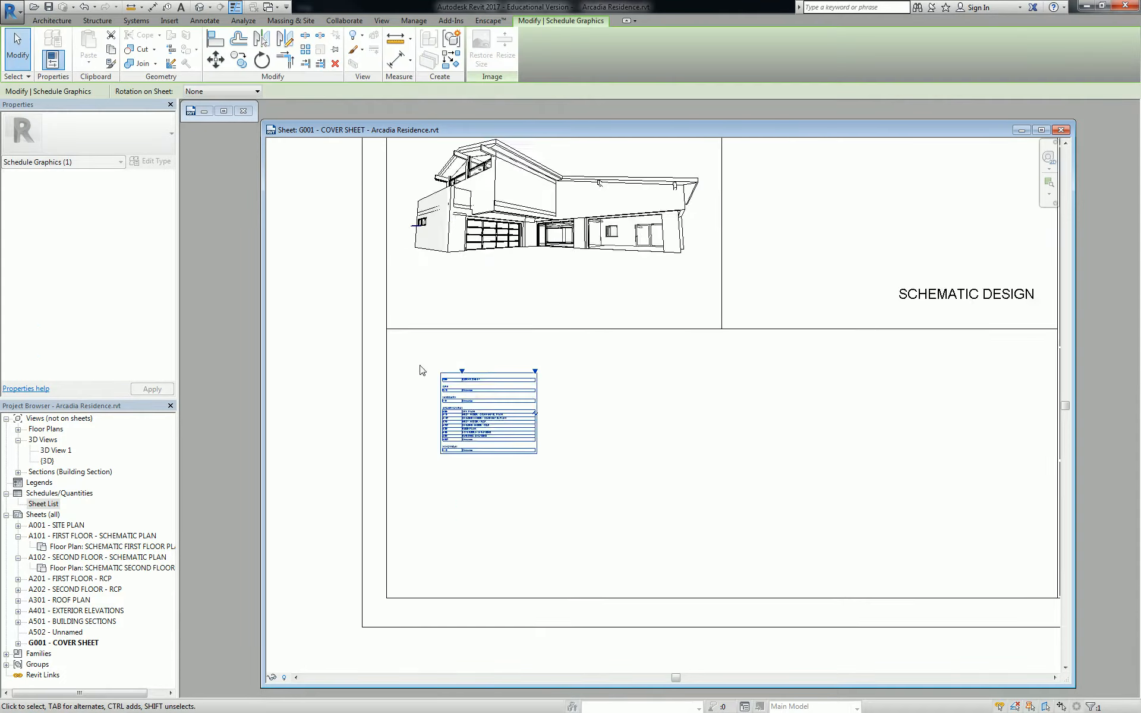
# Place the Sheet List schedule on G001 and position it below the 3D house view
pyautogui.click(416, 356)
pyautogui.scroll(-3, 420, 357)
pyautogui.moveTo(481, 389); pyautogui.dragTo(456, 432)
pyautogui.press('Escape')
pyautogui.moveTo(505, 430); pyautogui.dragTo(462, 404, button='middle')
pyautogui.moveTo(428, 415); pyautogui.dragTo(413, 369)
# Add an underlined 'SHEET INDEX' text note above the sheet list
pyautogui.click(336, 312)
pyautogui.scroll(3, 336, 311)
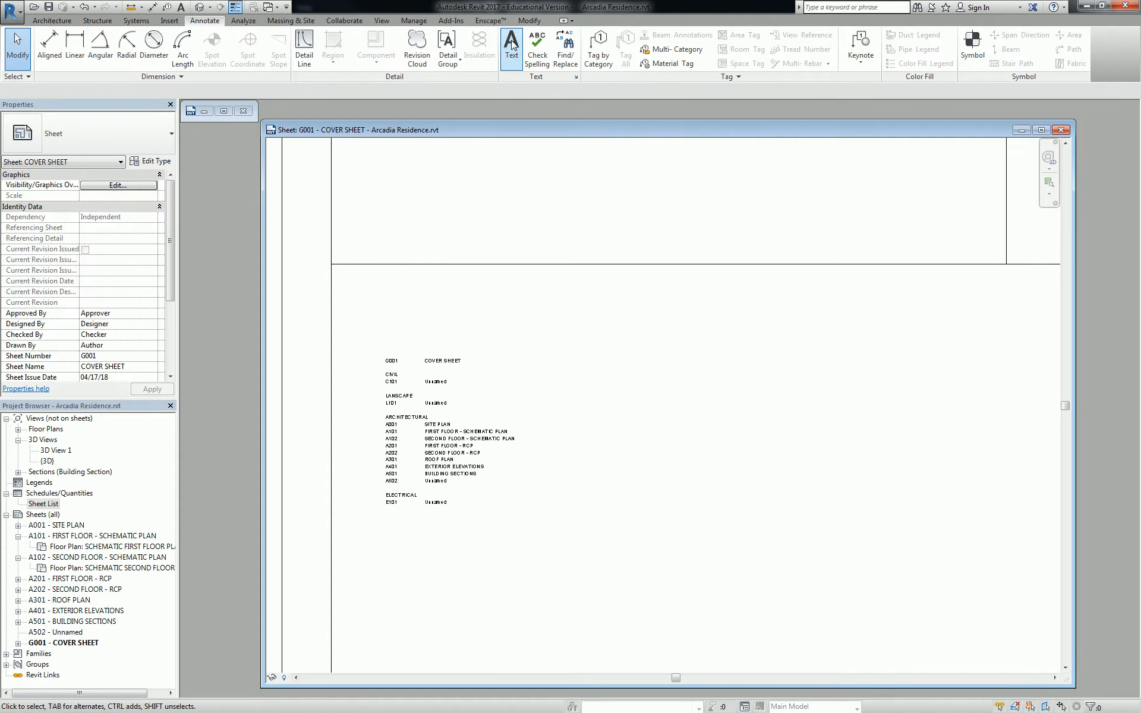
pyautogui.press('t')
pyautogui.press('x')
pyautogui.click(381, 315)
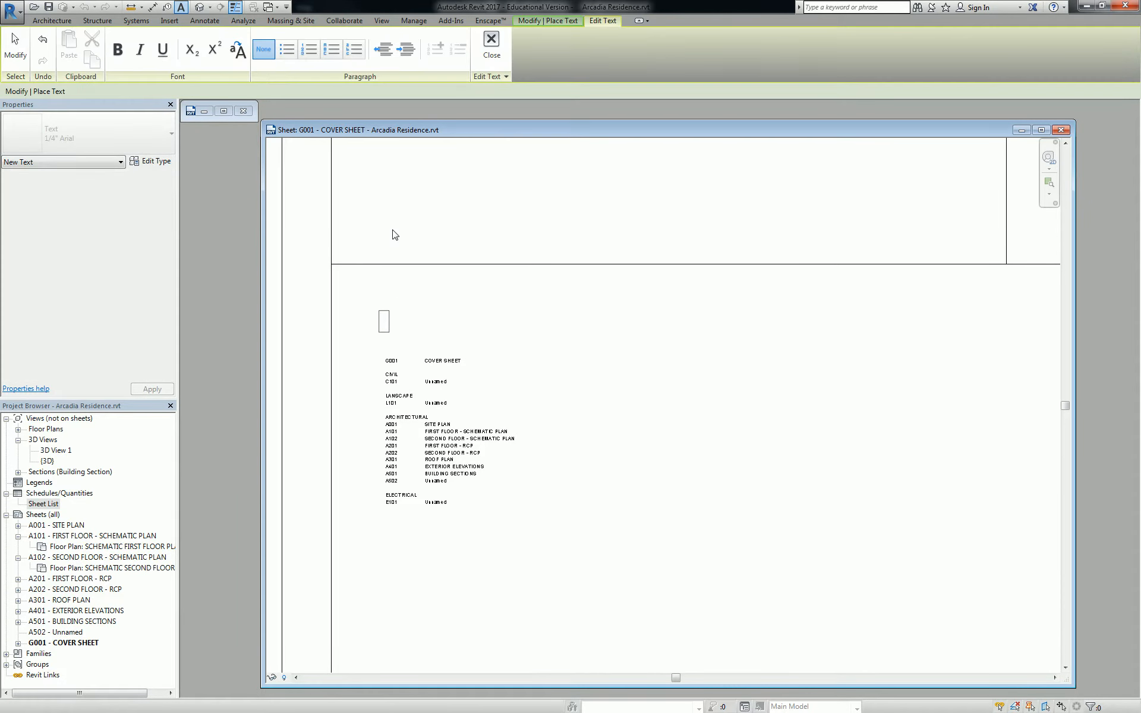
pyautogui.write('SHEET INDE')
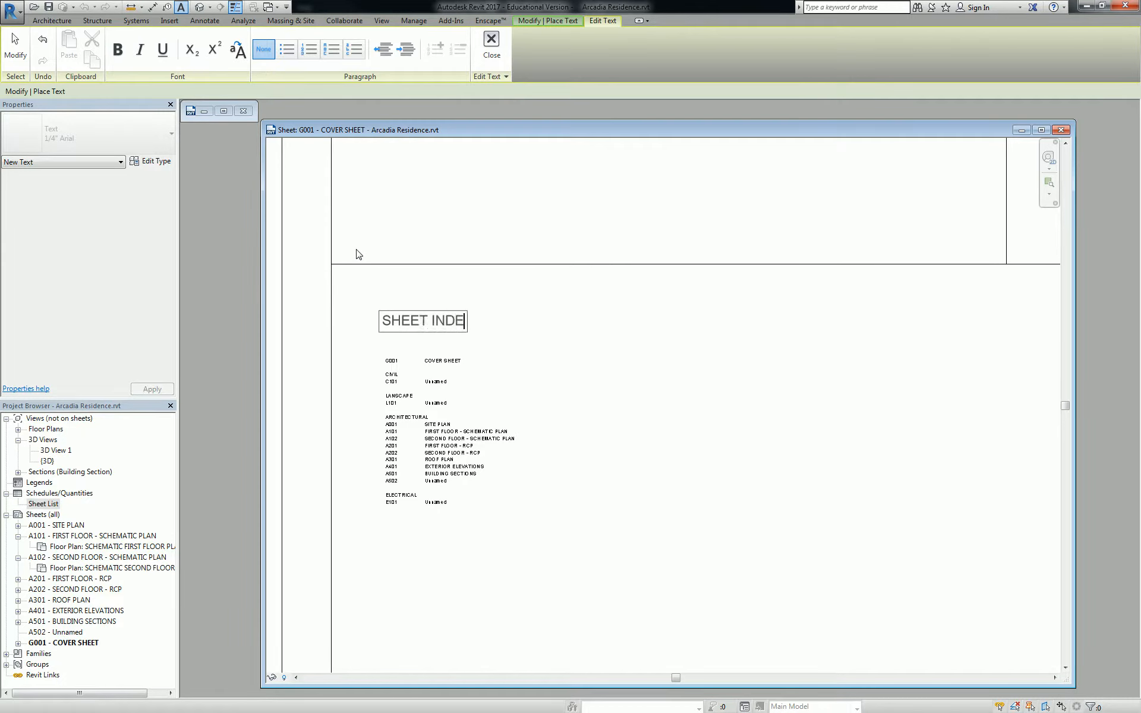
pyautogui.write('X')
pyautogui.moveTo(474, 324); pyautogui.dragTo(380, 321)
pyautogui.click(162, 50)
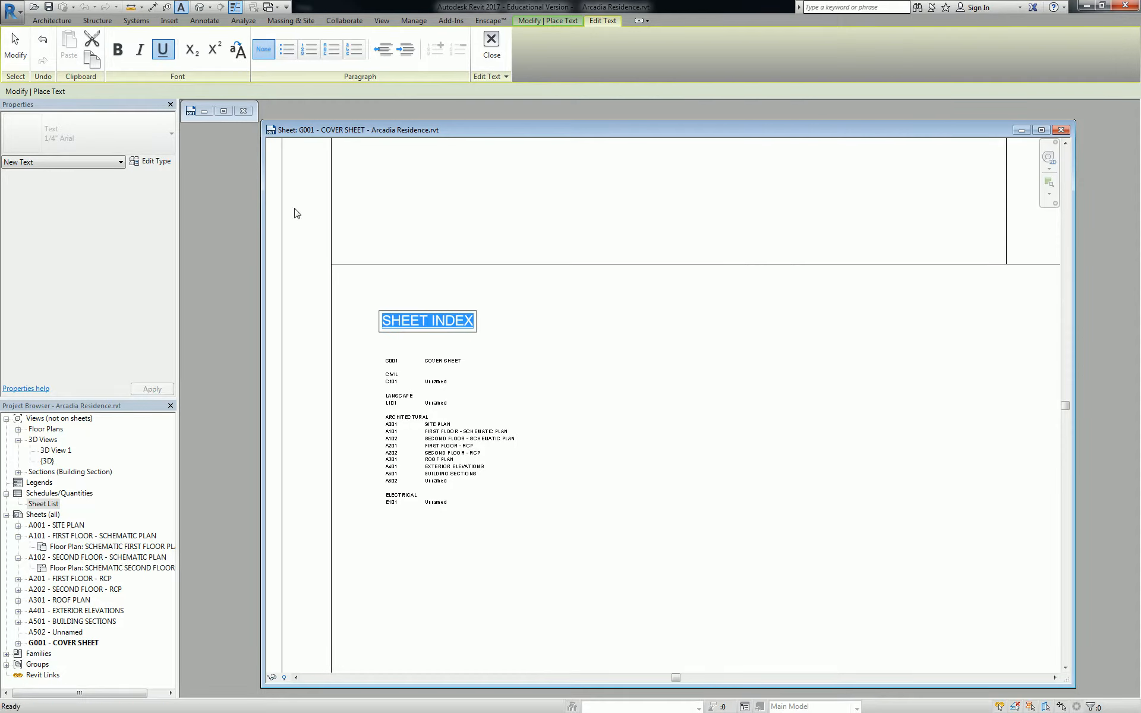
pyautogui.click(293, 212)
pyautogui.press('Escape')
# Review the Sheet List schedule's placement and shift the sheet view slightly left
pyautogui.click(381, 349)
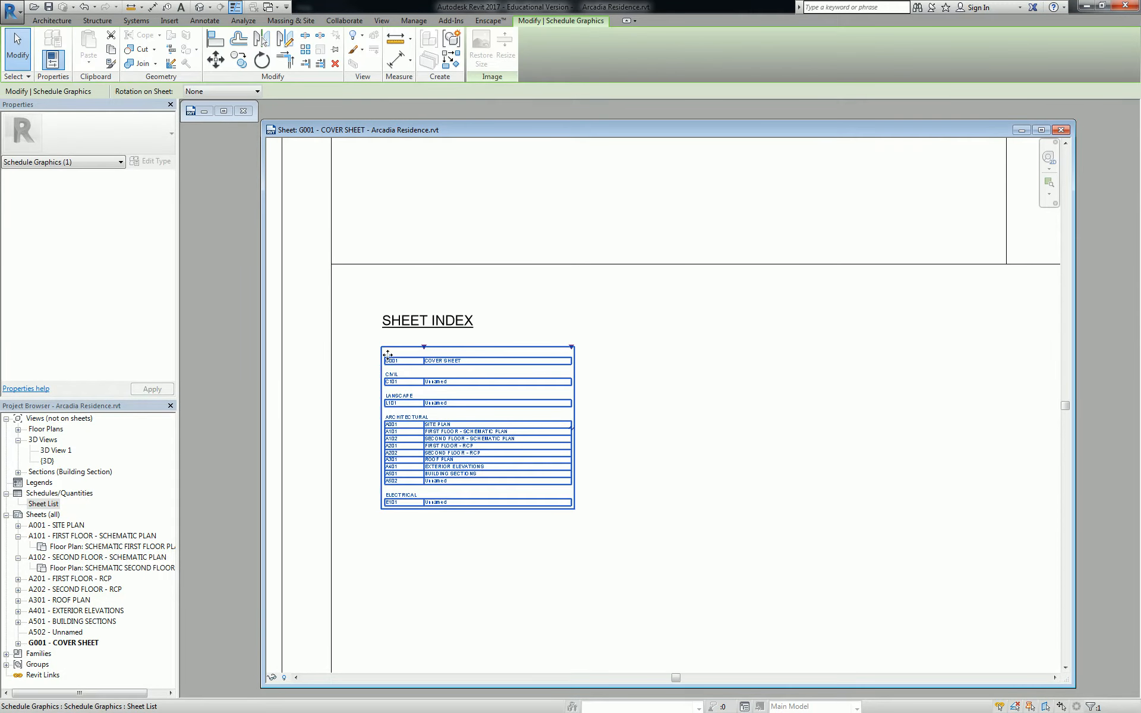
pyautogui.click(362, 360)
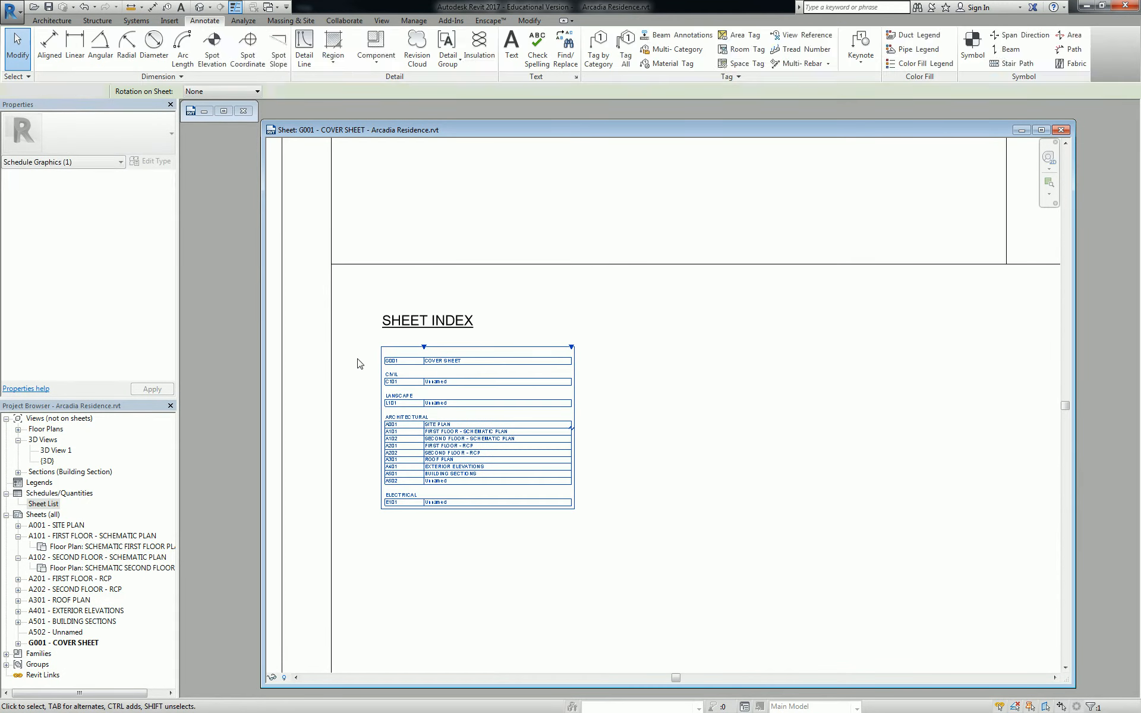
pyautogui.scroll(2, 416, 403)
pyautogui.moveTo(426, 397); pyautogui.dragTo(409, 393, button='middle')
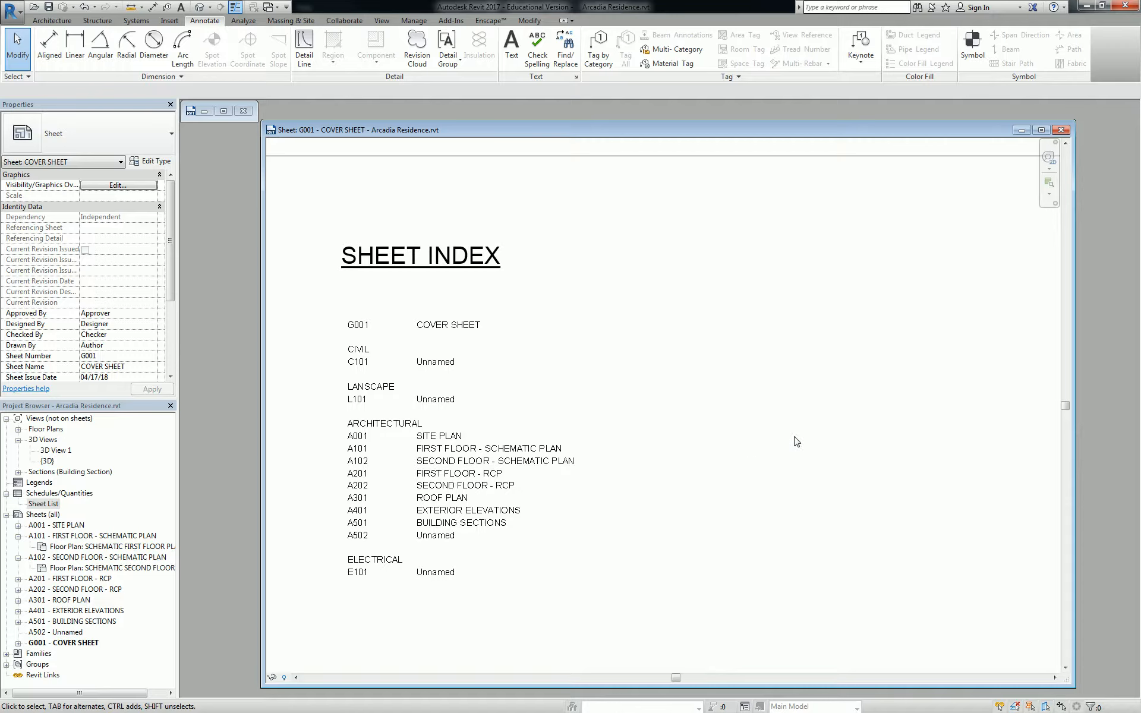
pyautogui.scroll(-6, 619, 313)
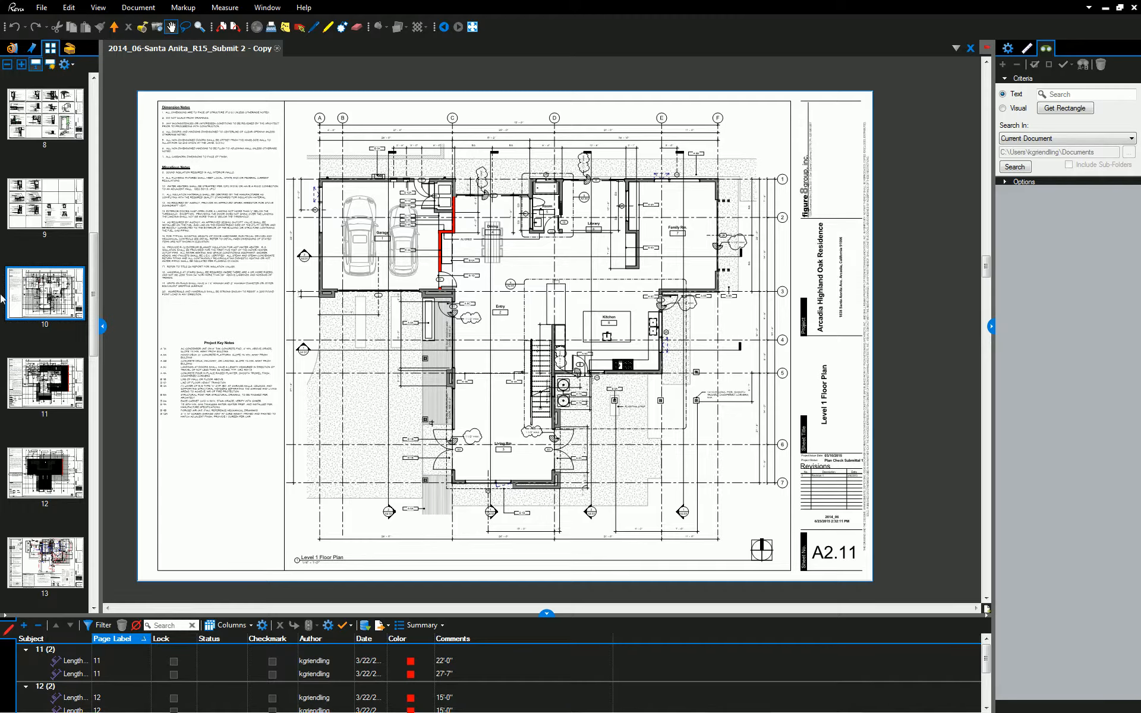
# Zoom into the Vicinity Map on the Bluebeam cover sheet, then bring Chrome over Revit
pyautogui.scroll(10, 3, 297)
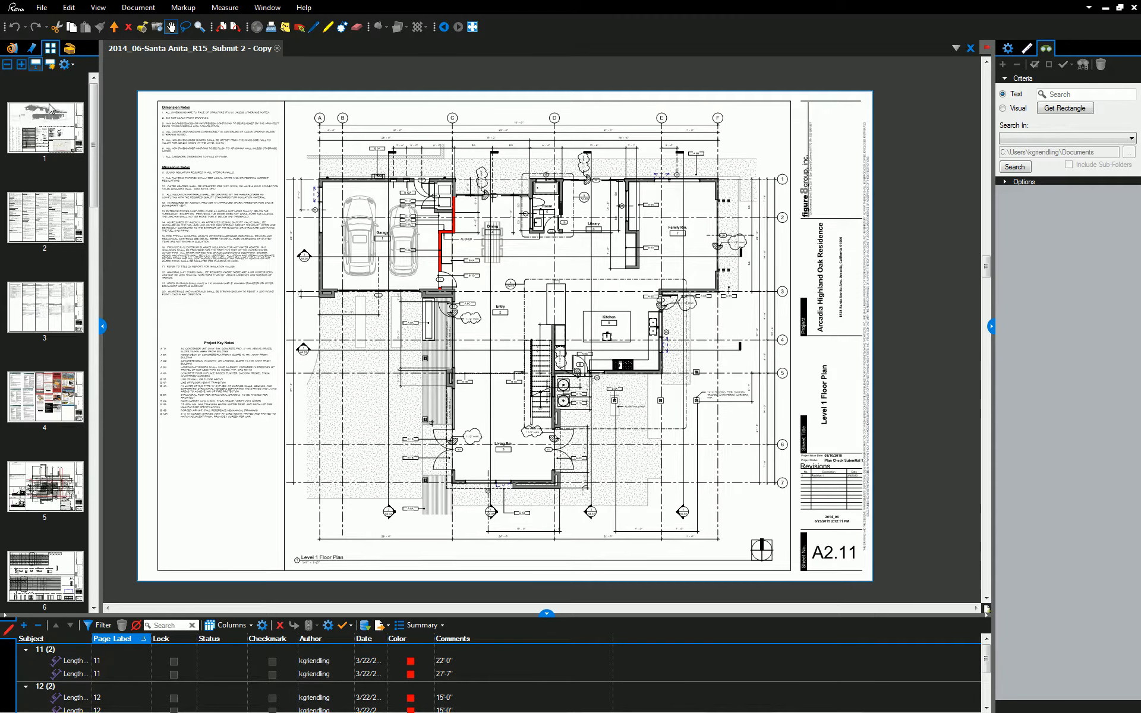
pyautogui.click(44, 126)
pyautogui.moveTo(572, 378); pyautogui.dragTo(602, 359)
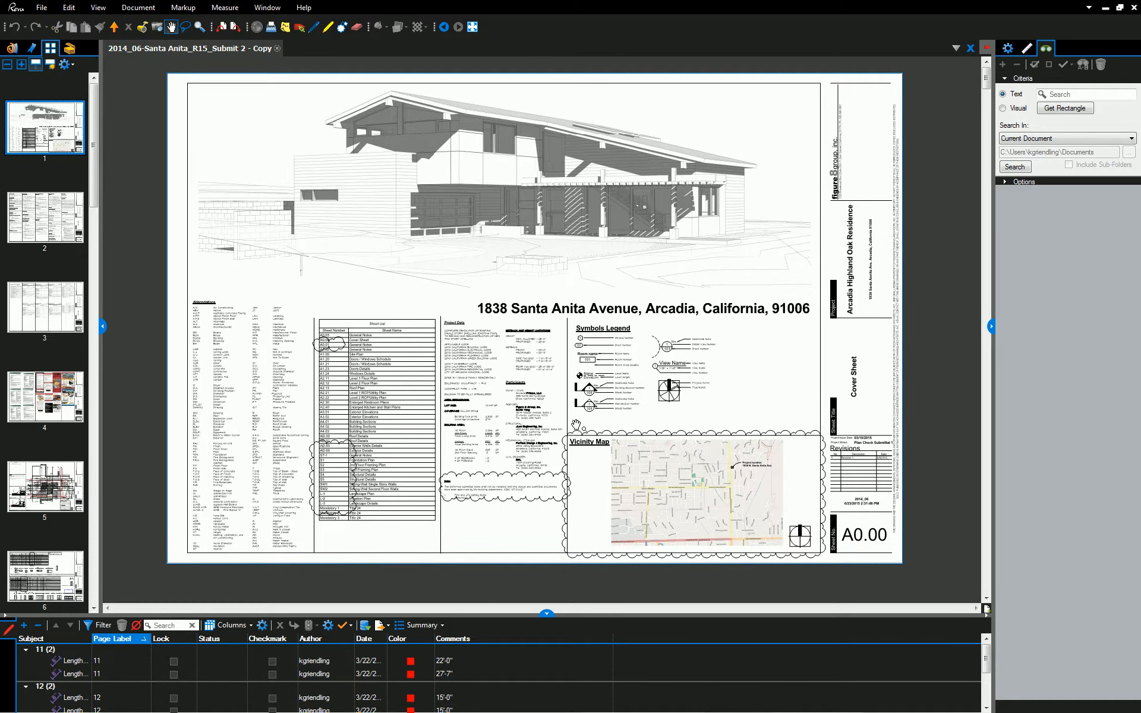
pyautogui.moveTo(578, 404); pyautogui.dragTo(560, 385)
pyautogui.scroll(5, 648, 476)
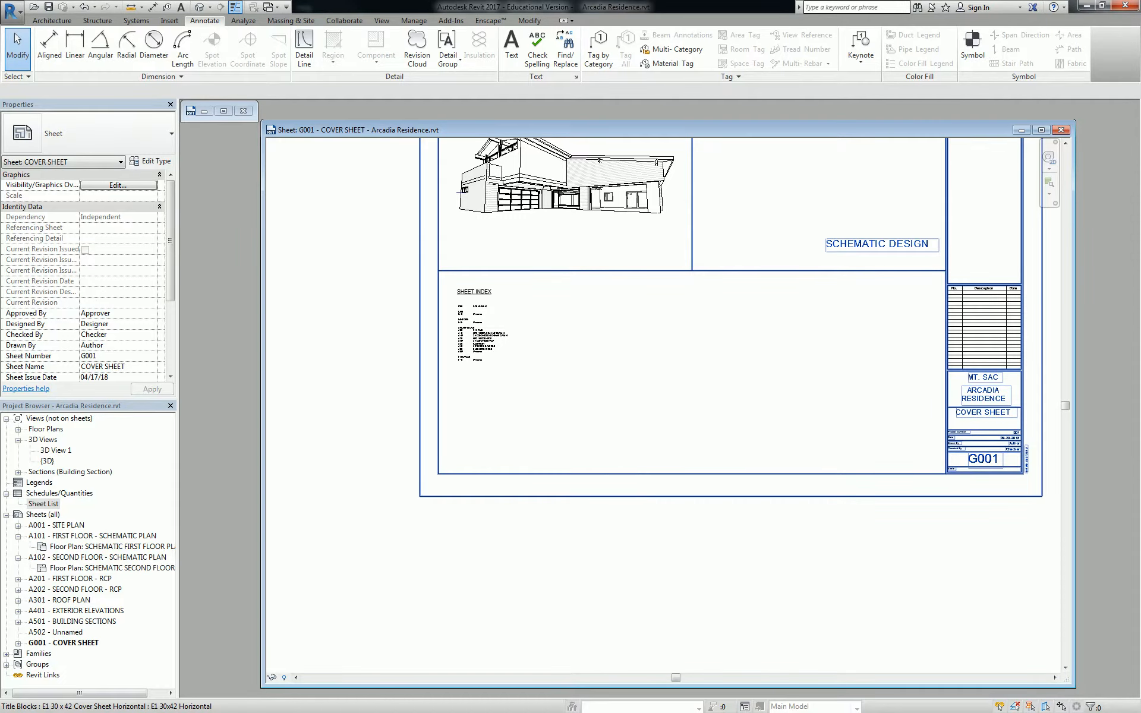
pyautogui.moveTo(1140, 291); pyautogui.dragTo(583, 69)
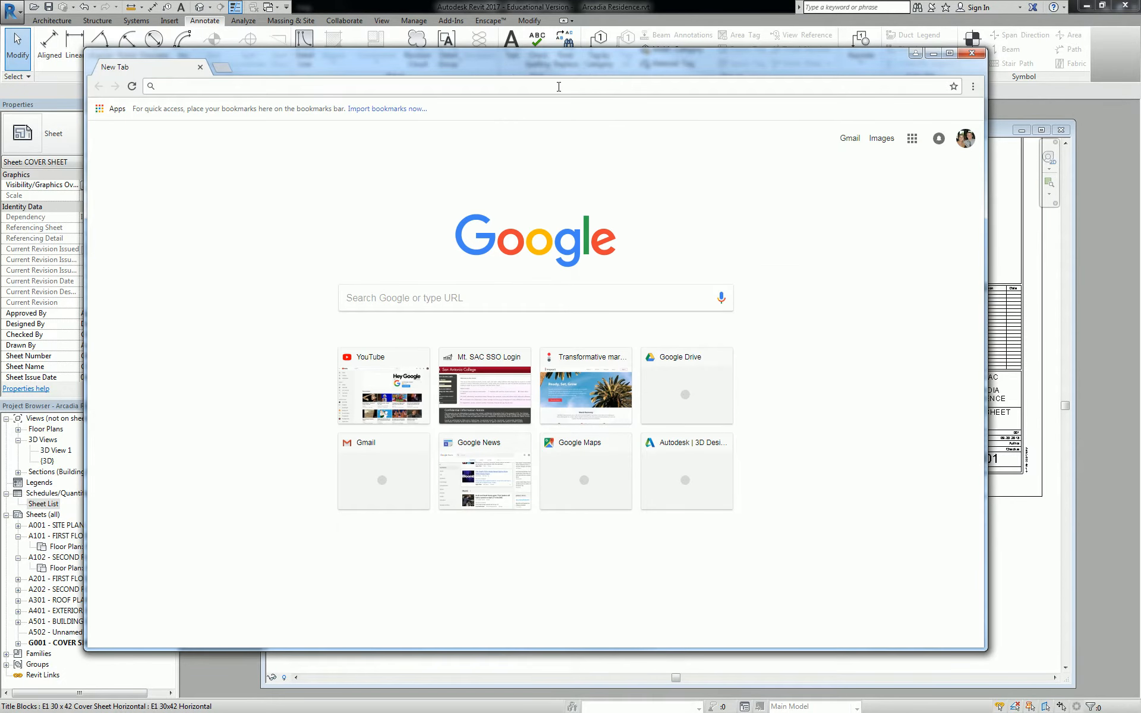
# Search Google for 'GOOGLE MAPS' and open Google Maps
pyautogui.click(559, 86)
pyautogui.write('GOOGLE')
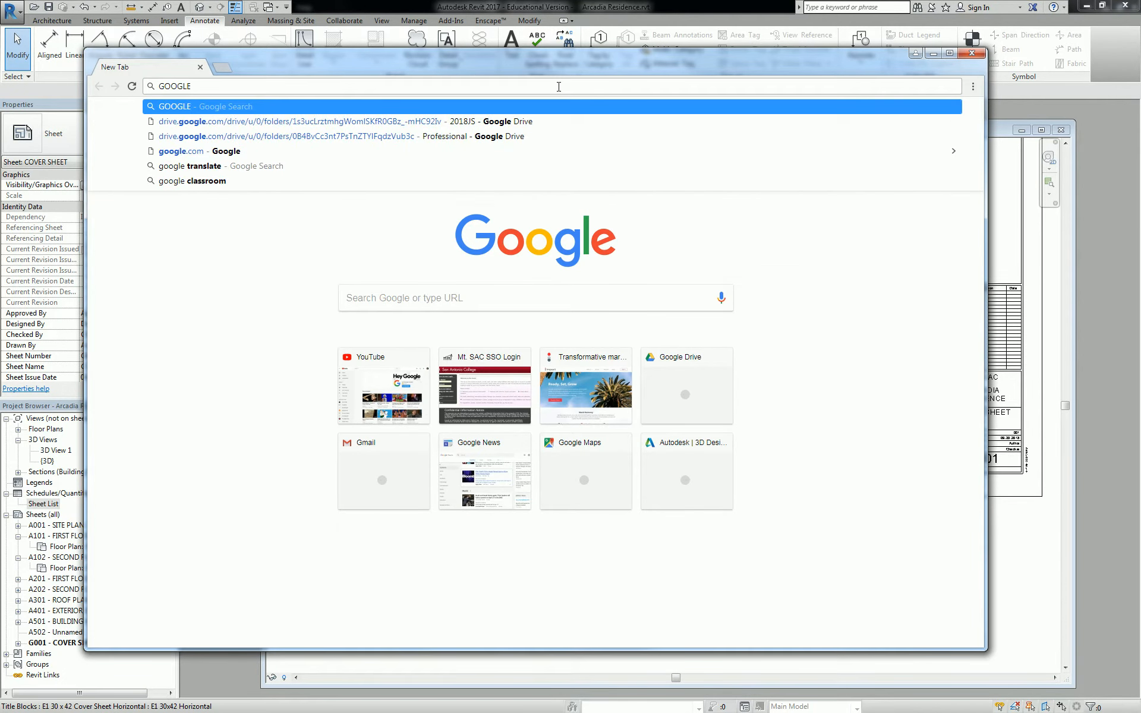
pyautogui.write(' MAPS')
pyautogui.press('Return')
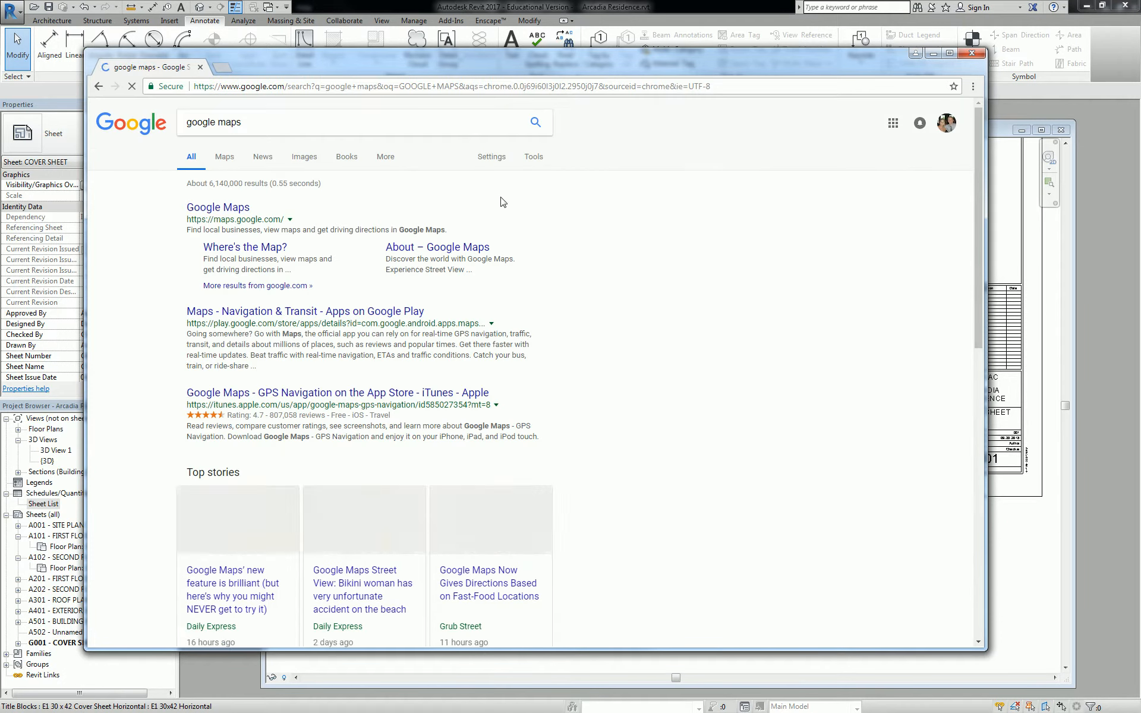
pyautogui.click(207, 209)
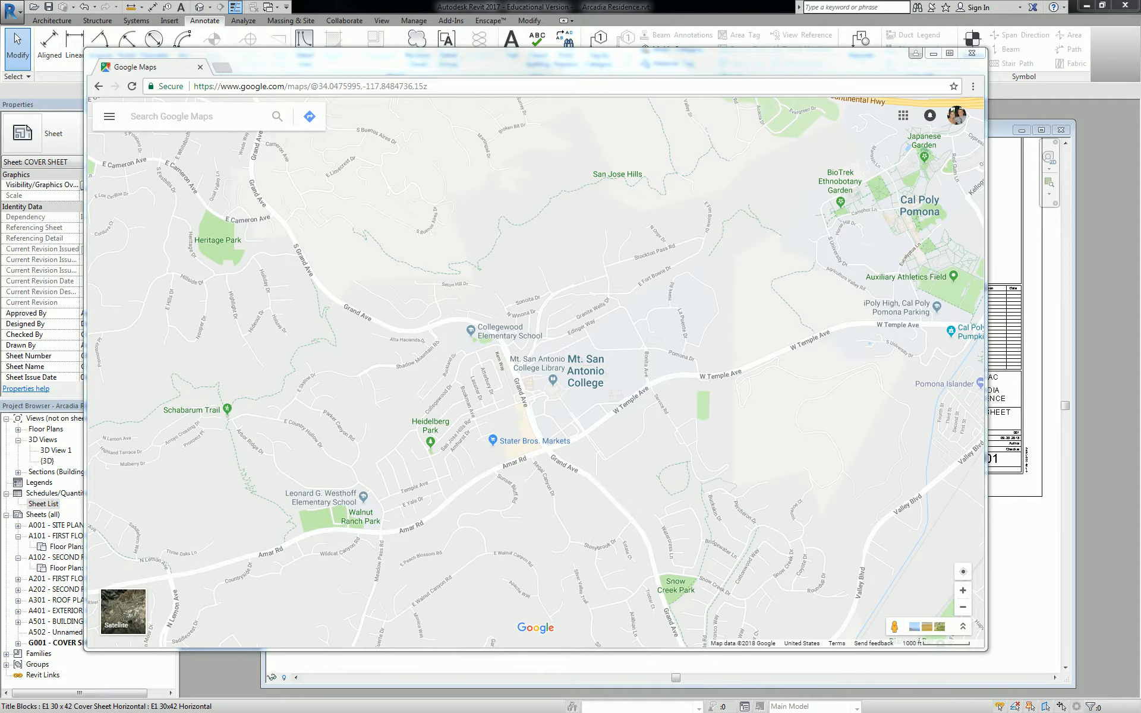
# Search Google Maps for the project's street address and select the matching suggestion
pyautogui.click(215, 115)
pyautogui.click(213, 120)
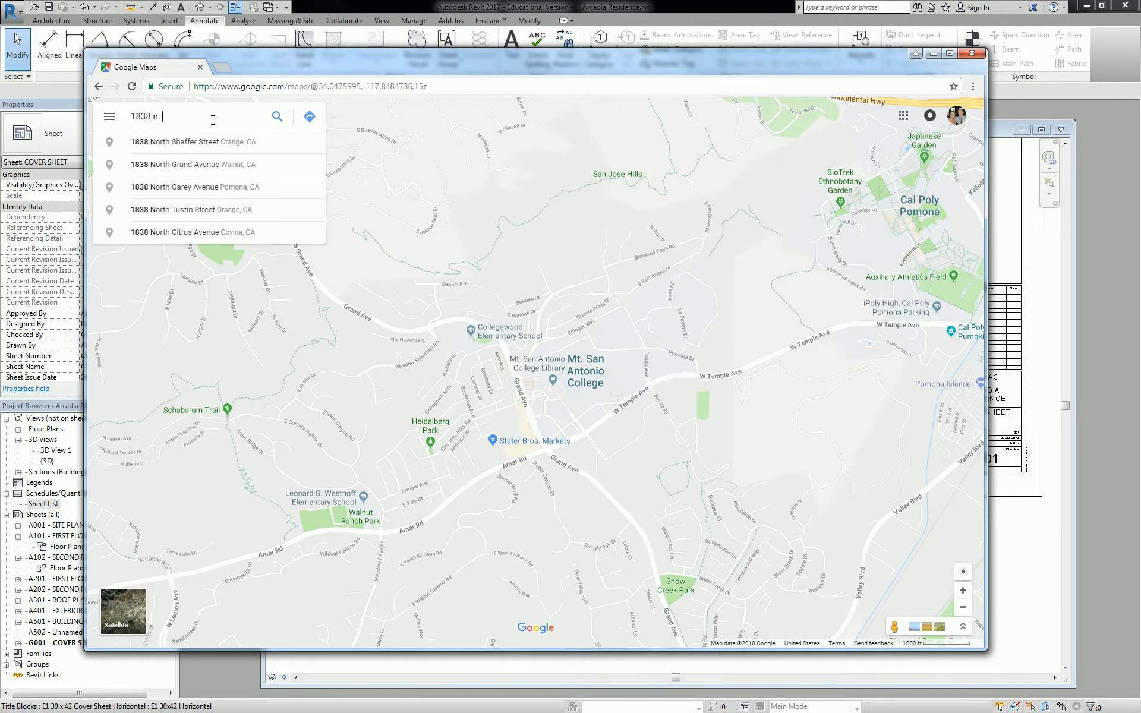
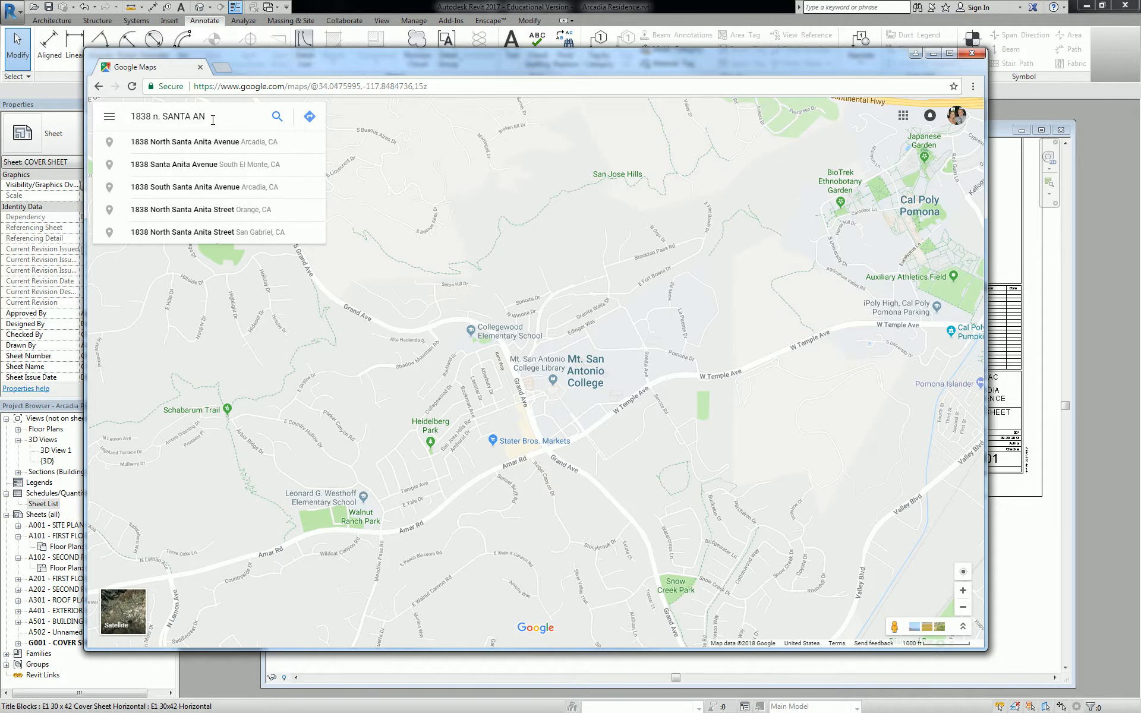
pyautogui.click(184, 142)
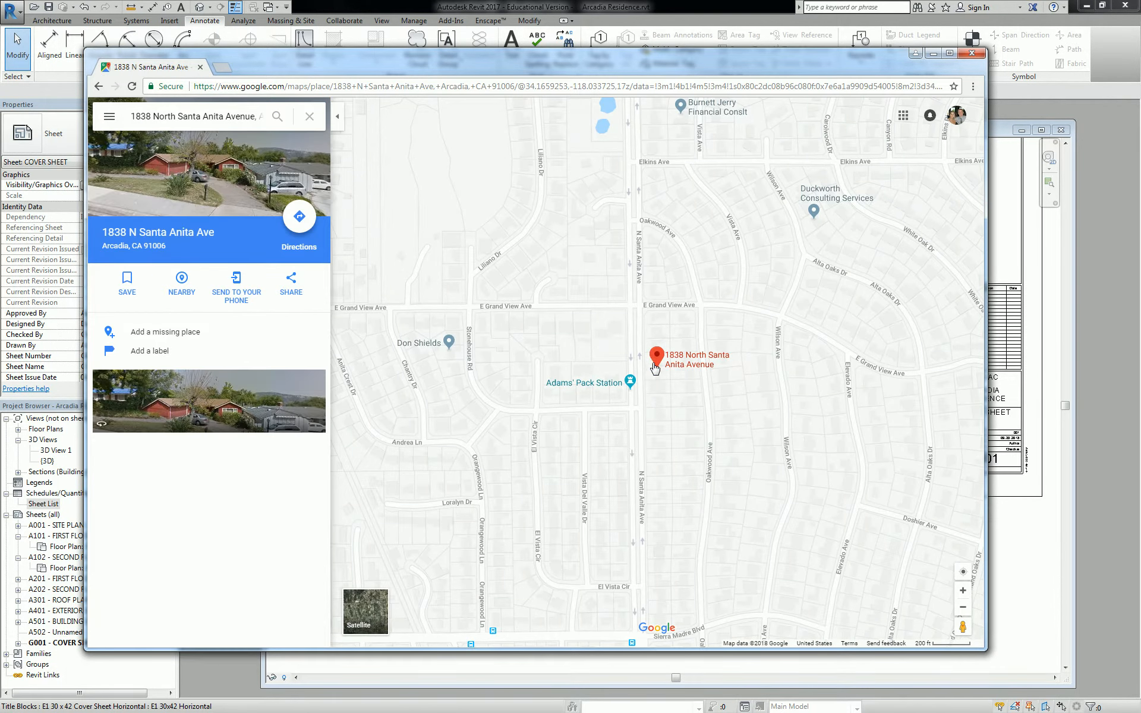
# Zoom out and pan the map to frame Sierra Madre down to the 210 freeway
pyautogui.scroll(-3, 685, 365)
pyautogui.scroll(-5, 695, 368)
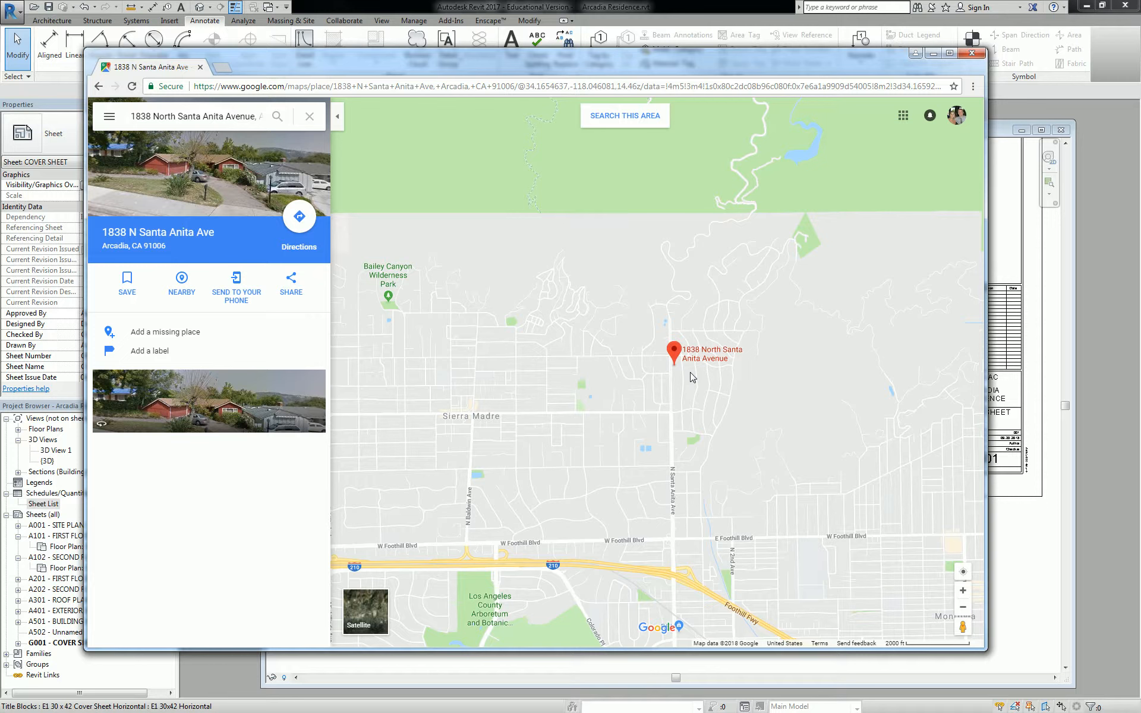
pyautogui.moveTo(699, 397); pyautogui.dragTo(698, 375)
pyautogui.moveTo(784, 423); pyautogui.dragTo(730, 413)
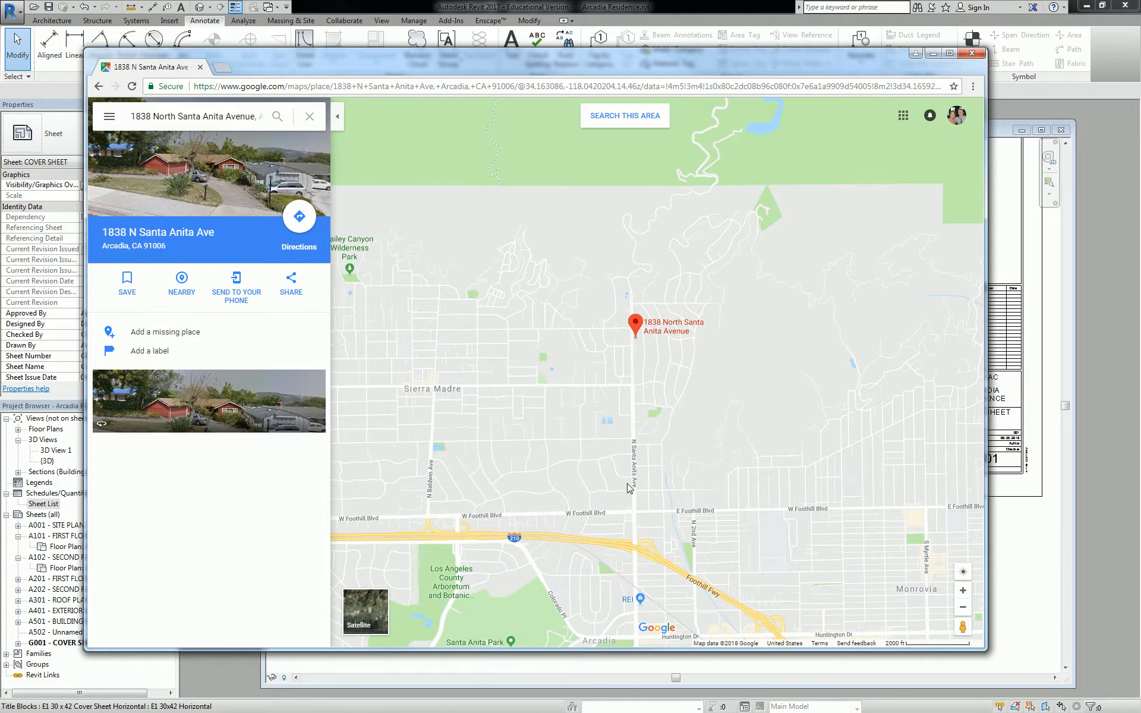
pyautogui.moveTo(650, 430); pyautogui.dragTo(651, 415)
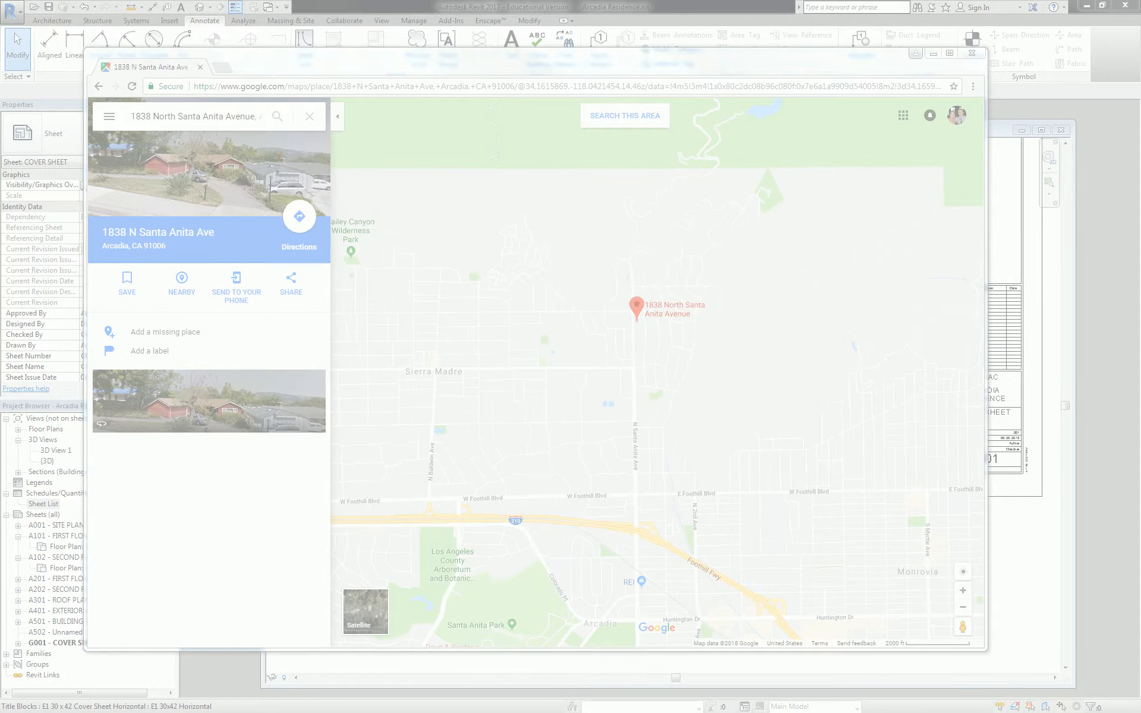
# Snip the map around the project pin and save it as Capture.PNG, replacing the old file
pyautogui.moveTo(371, 186); pyautogui.dragTo(177, 150)
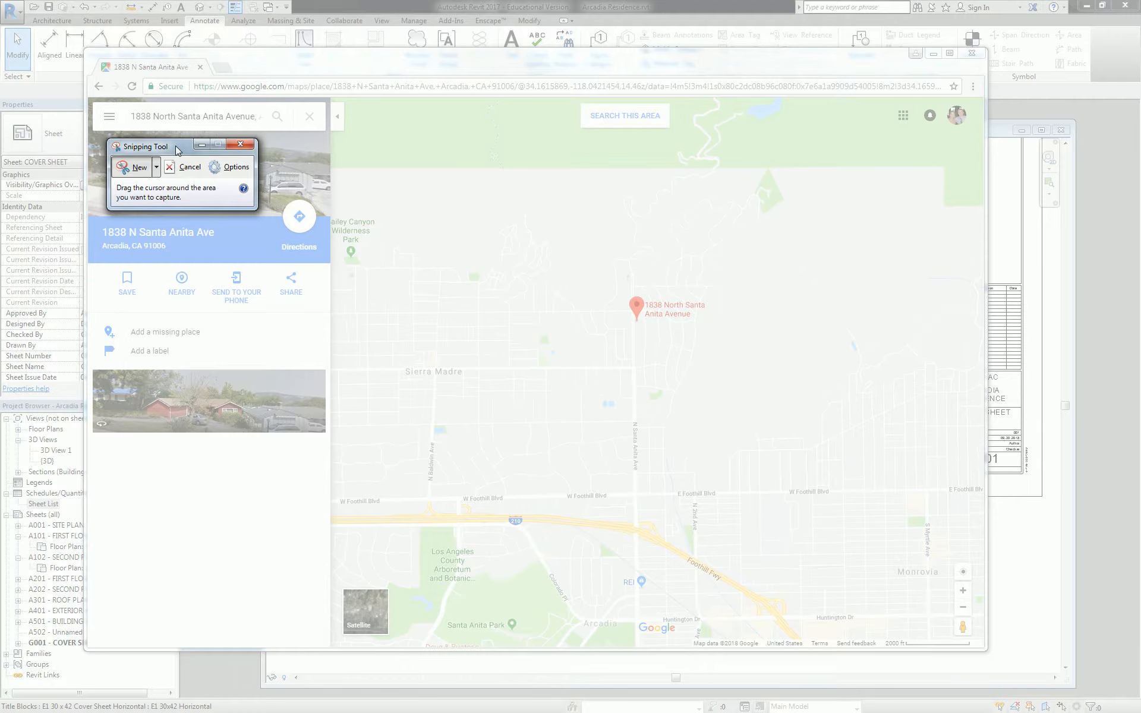
pyautogui.moveTo(390, 173); pyautogui.dragTo(923, 632)
pyautogui.click(380, 105)
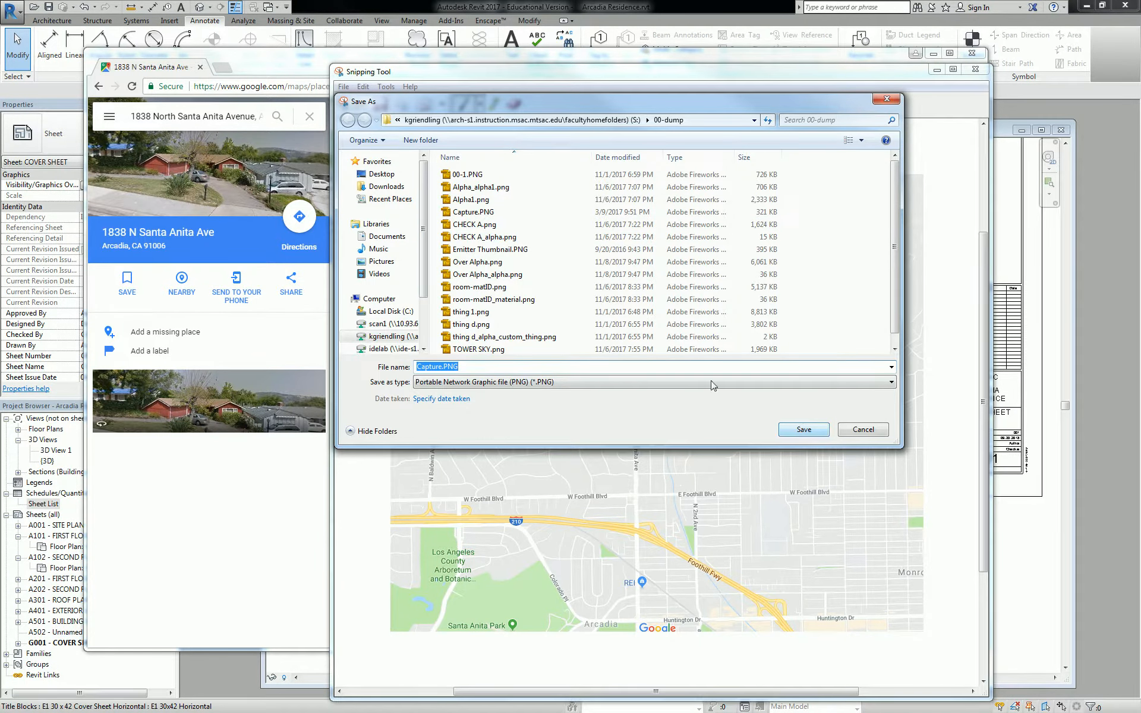
pyautogui.click(809, 429)
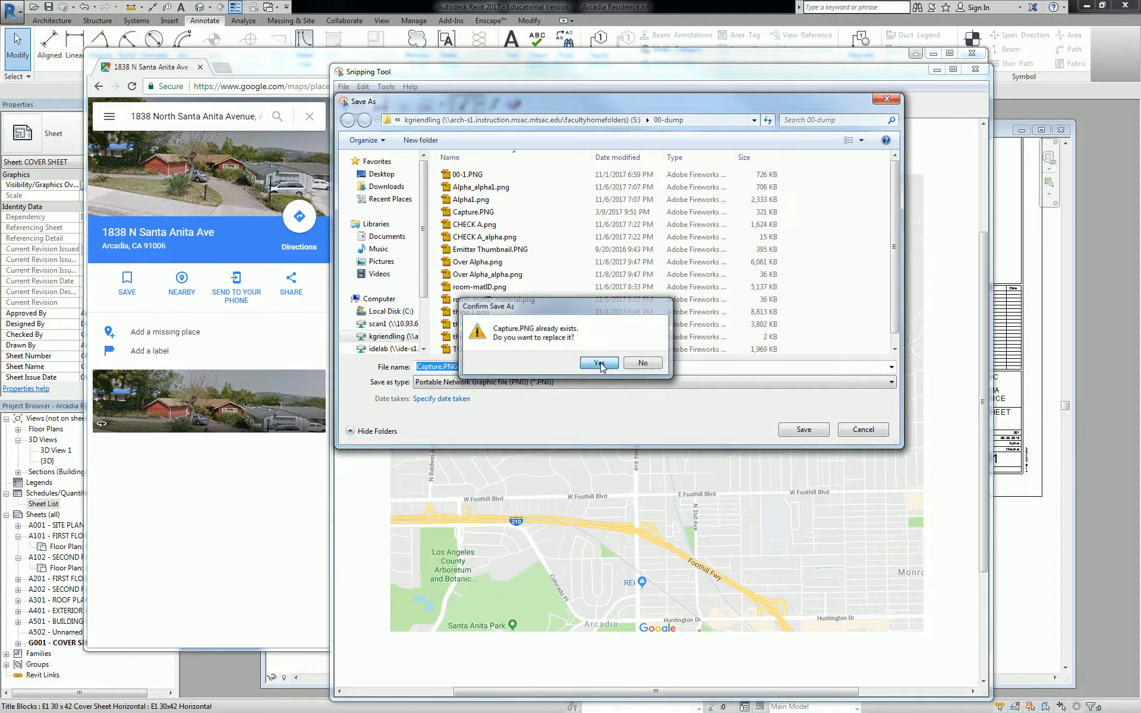
pyautogui.click(660, 363)
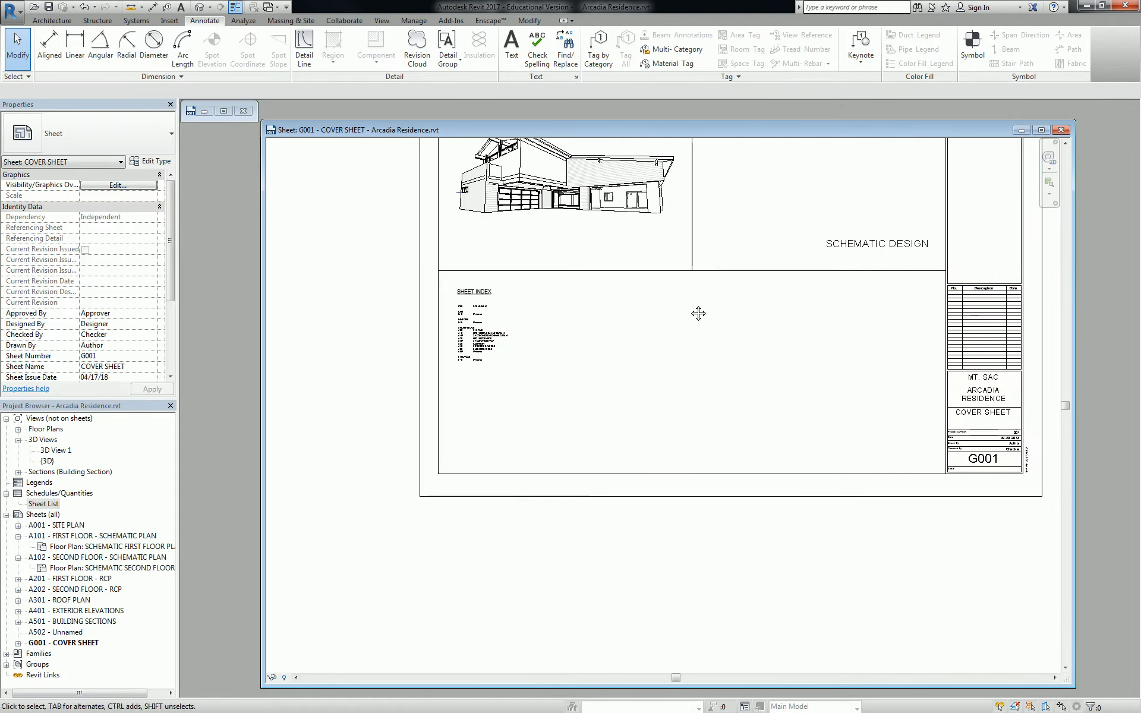
# Create a drafting view named 'VICINITY MAP' at 12" = 1'-0" scale
pyautogui.scroll(-1, 769, 313)
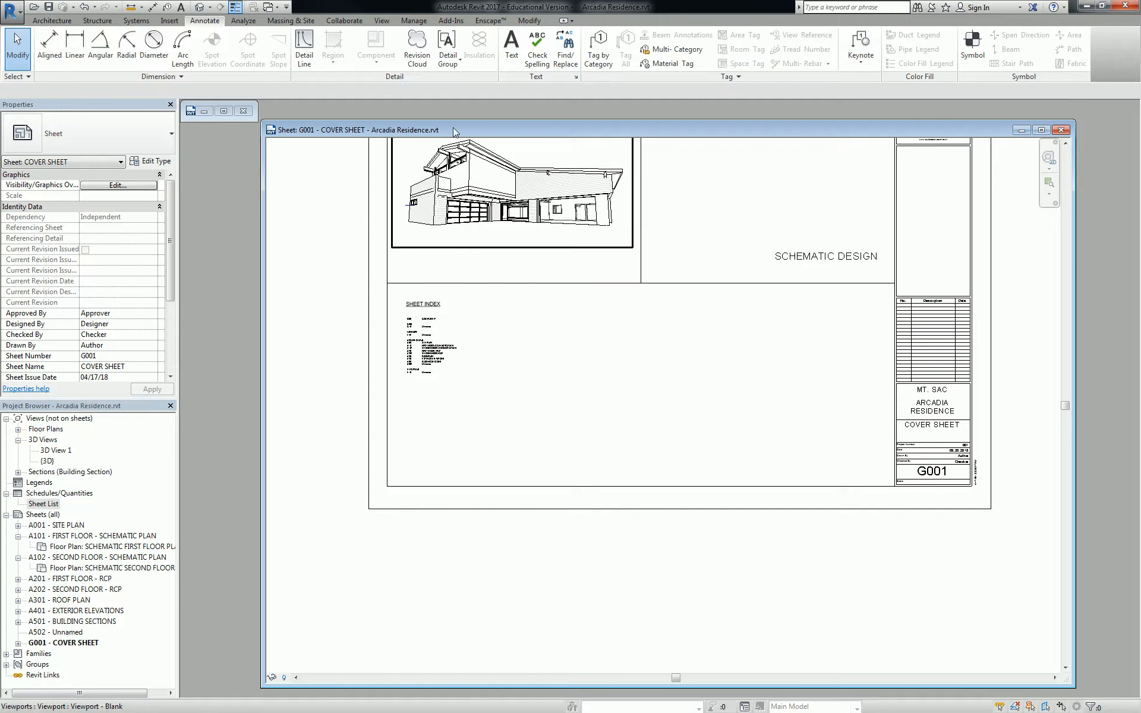
pyautogui.click(381, 20)
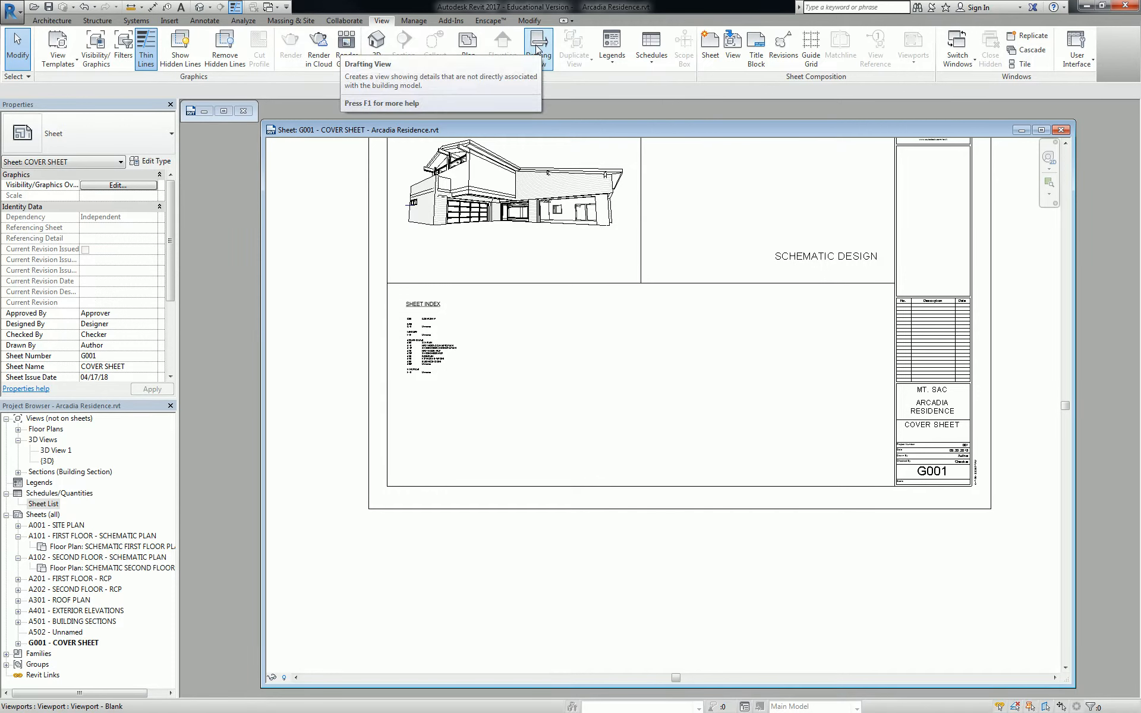
pyautogui.click(538, 48)
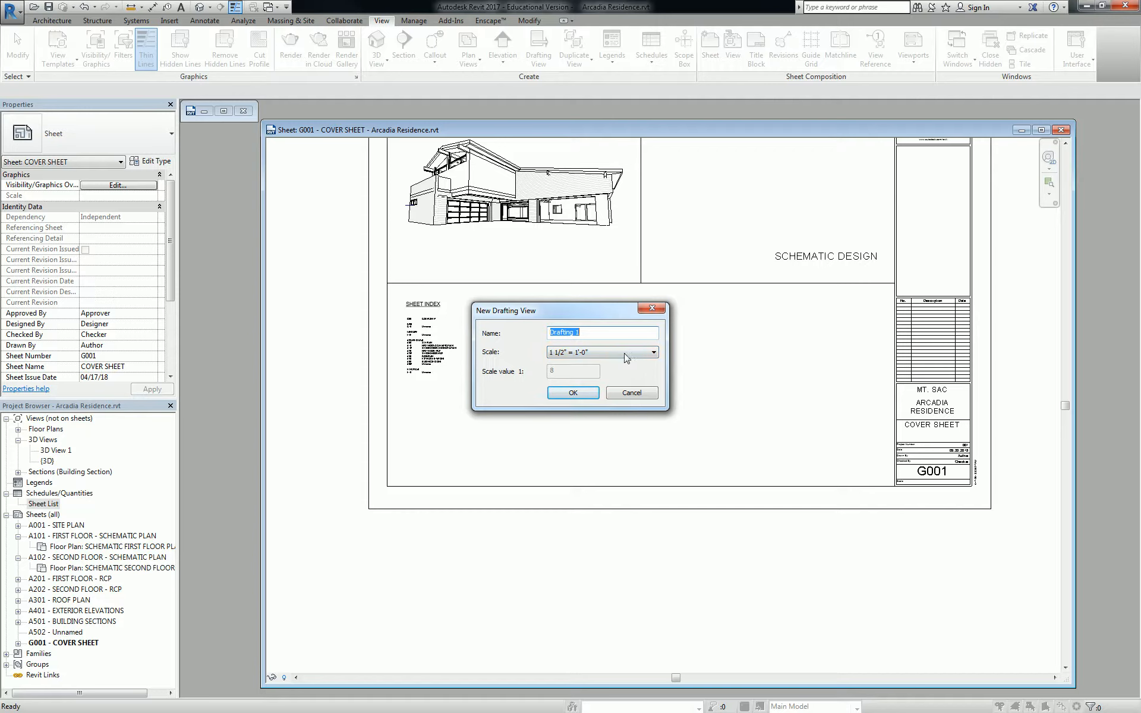
pyautogui.click(599, 334)
pyautogui.write('vICINITY MAP')
pyautogui.click(603, 356)
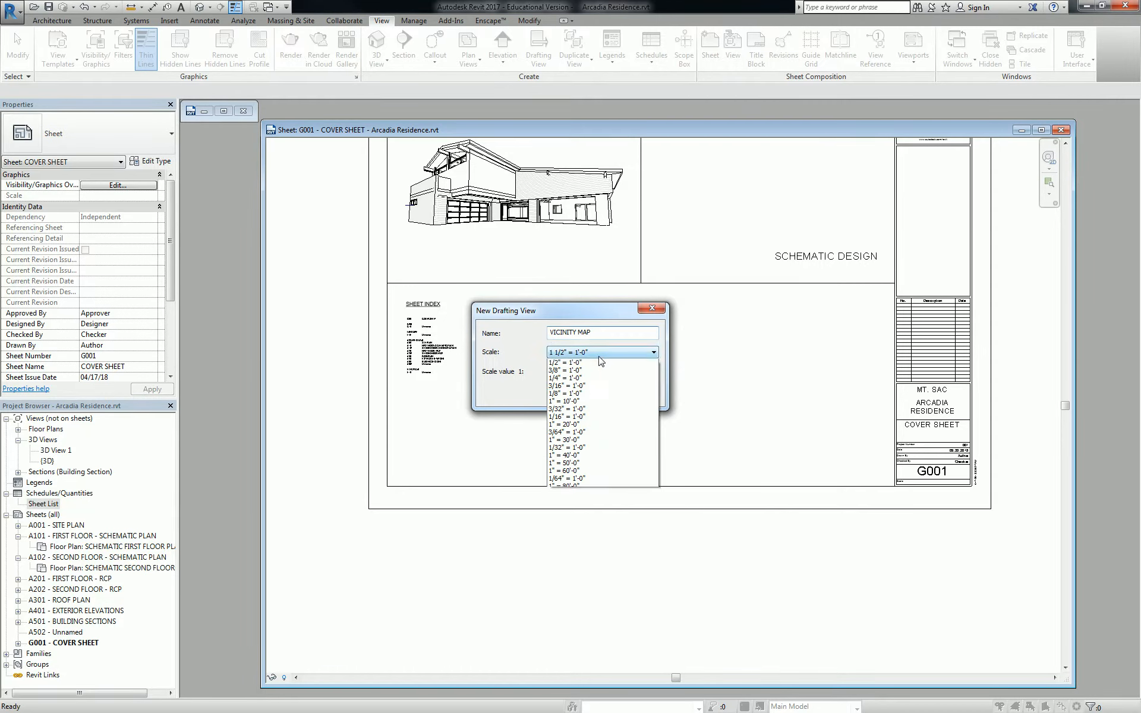
pyautogui.click(575, 371)
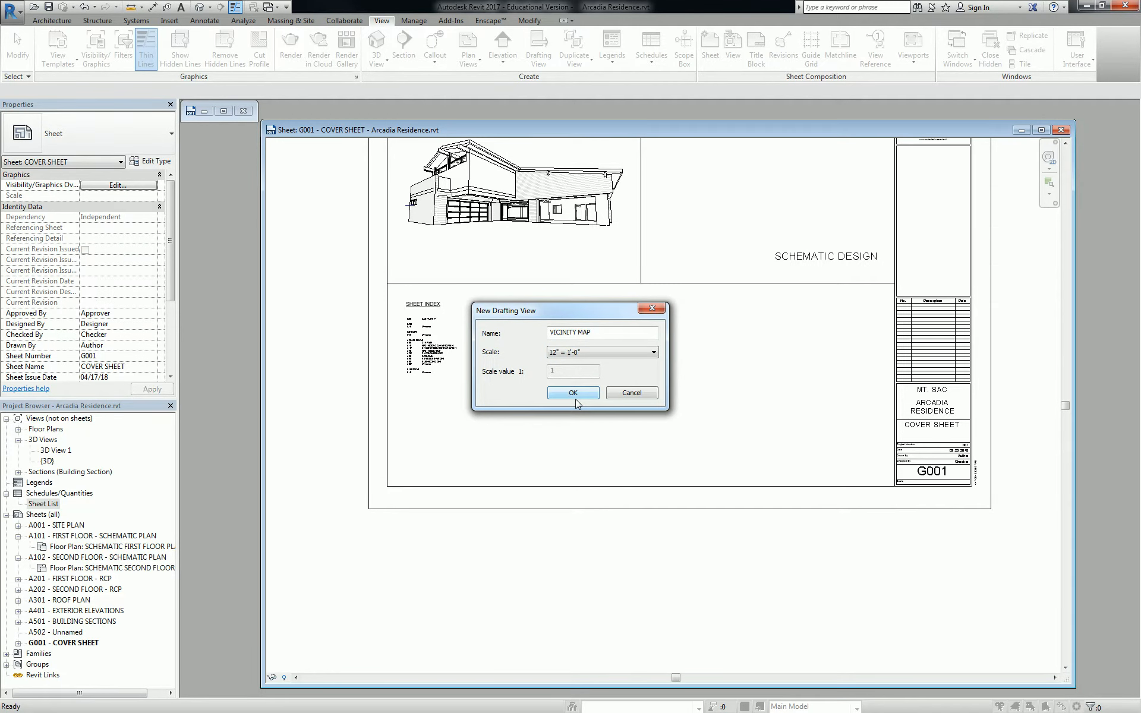
pyautogui.click(574, 397)
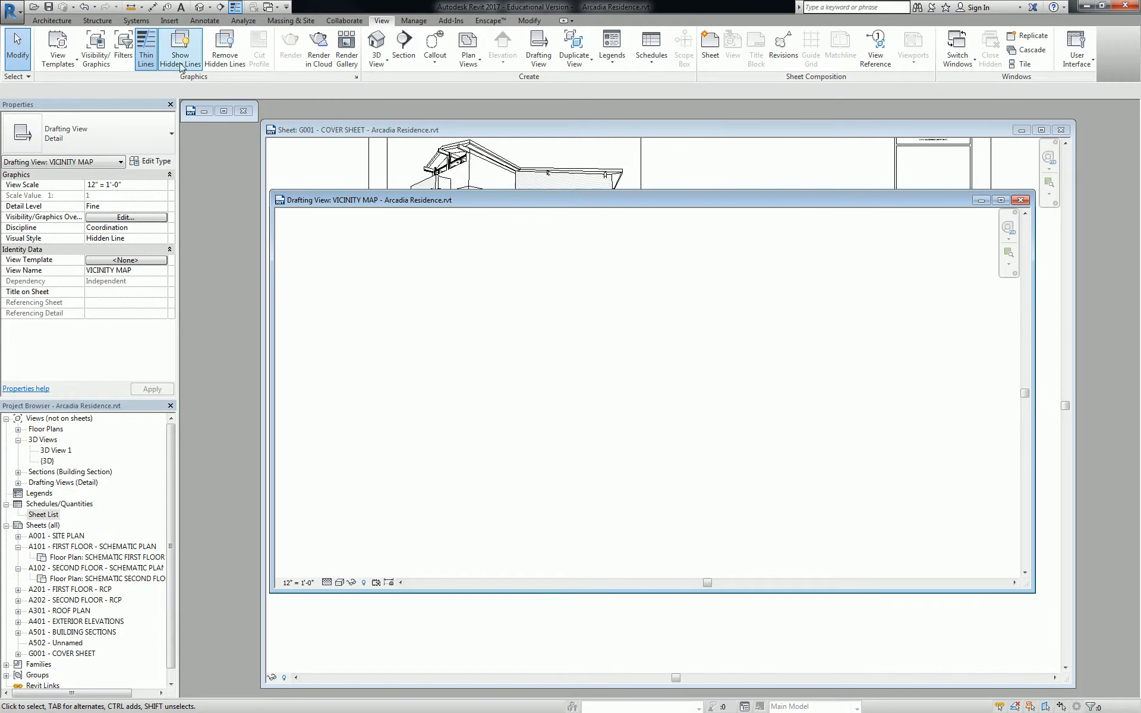
# Start an image import into VICINITY MAP, browsing the S: network drive
pyautogui.click(168, 11)
pyautogui.click(170, 21)
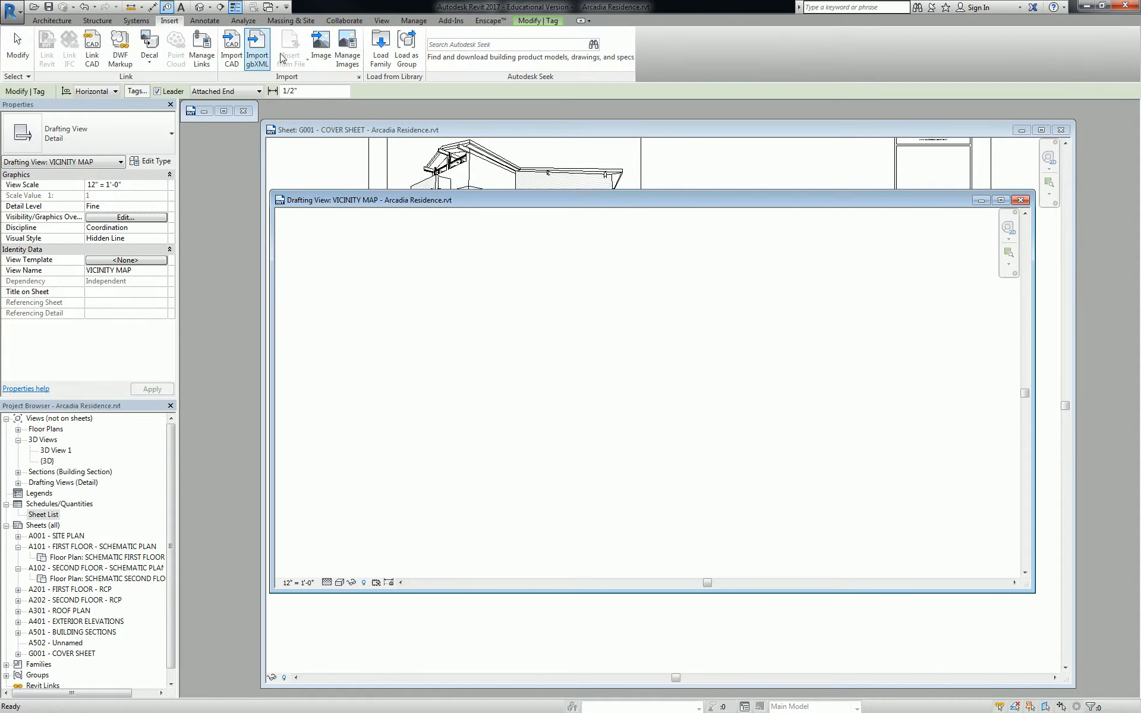
pyautogui.click(329, 49)
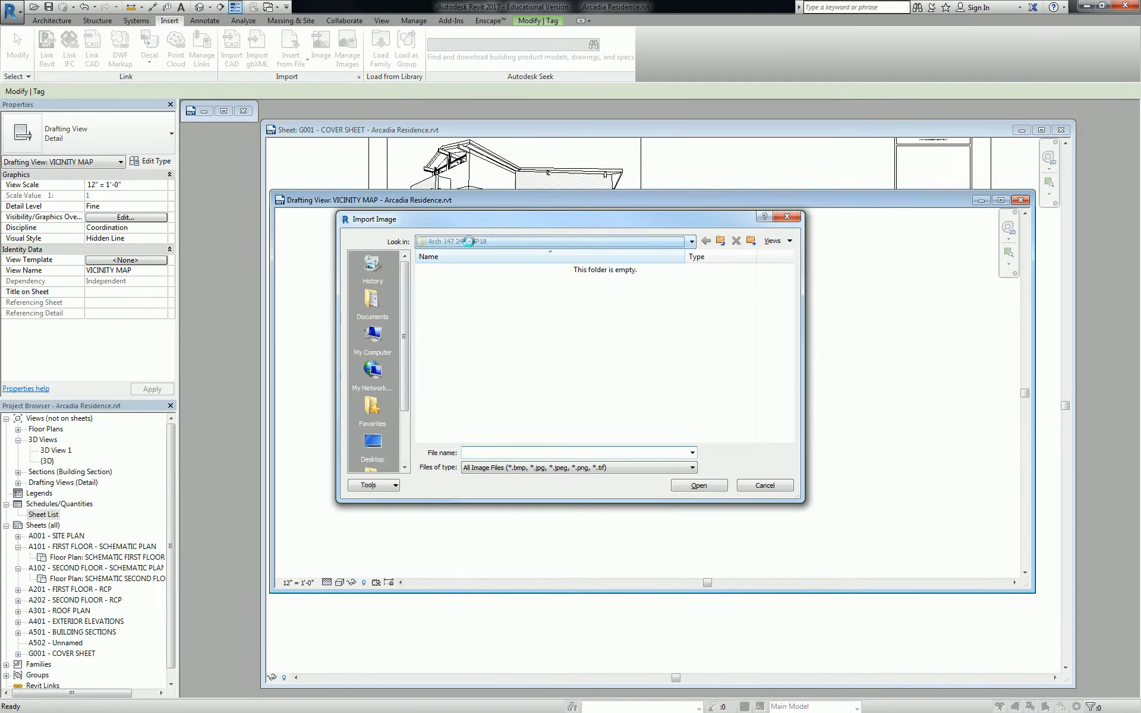
pyautogui.click(469, 241)
pyautogui.click(498, 311)
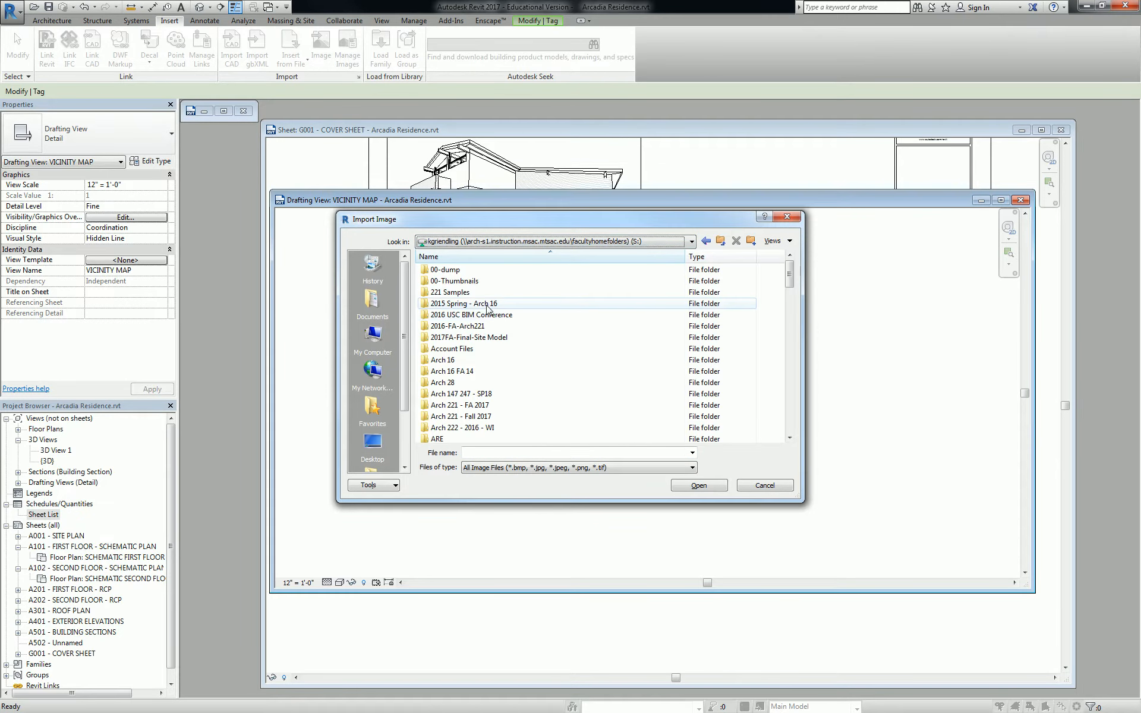
# Add a Date modified column, sort newest first, and pick Capture.PNG
pyautogui.rightClick(647, 258)
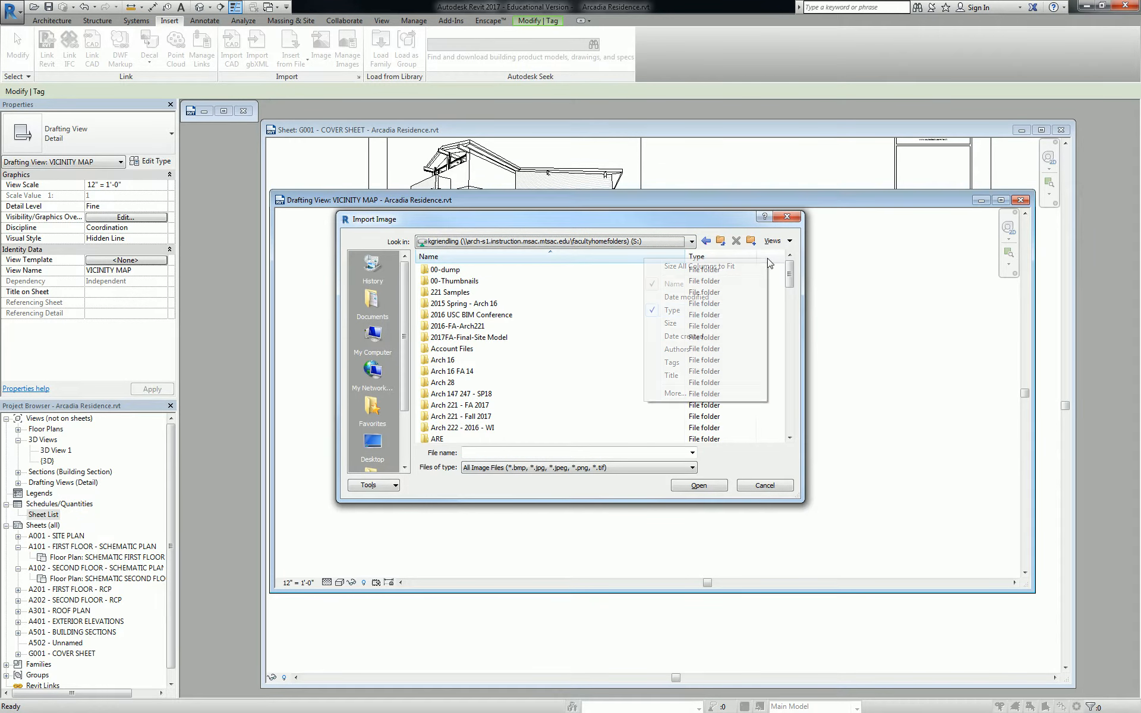
pyautogui.click(724, 295)
pyautogui.click(731, 258)
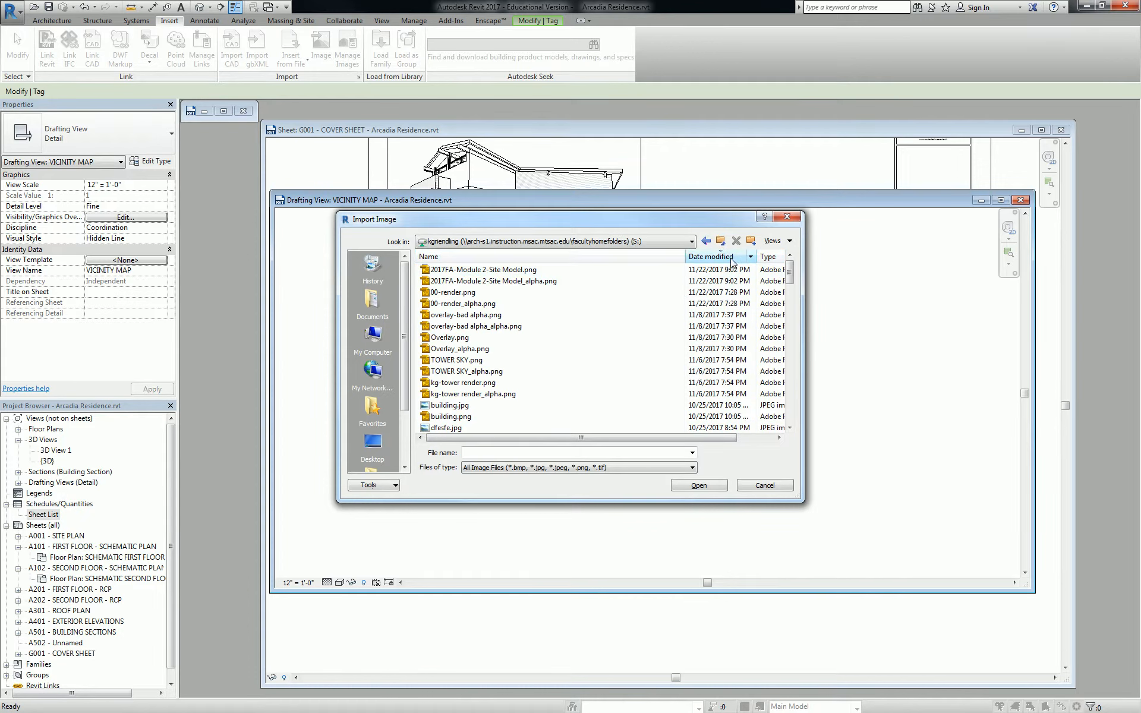
pyautogui.scroll(-1, 471, 372)
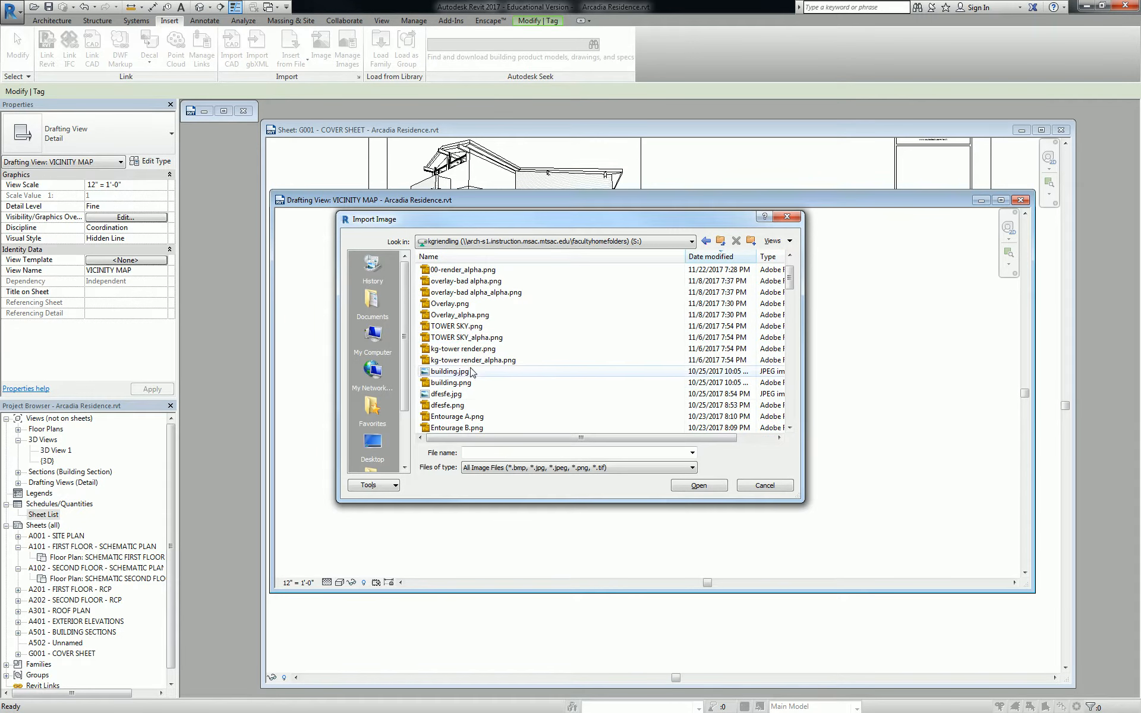
pyautogui.scroll(-6, 476, 371)
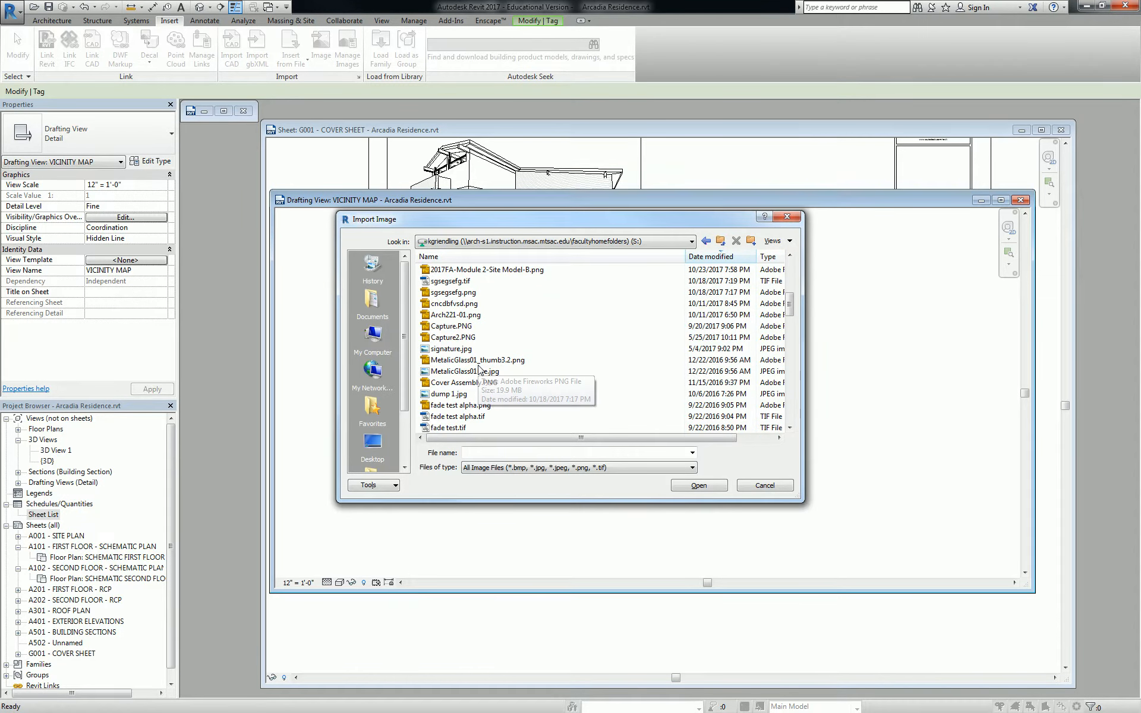
pyautogui.click(448, 326)
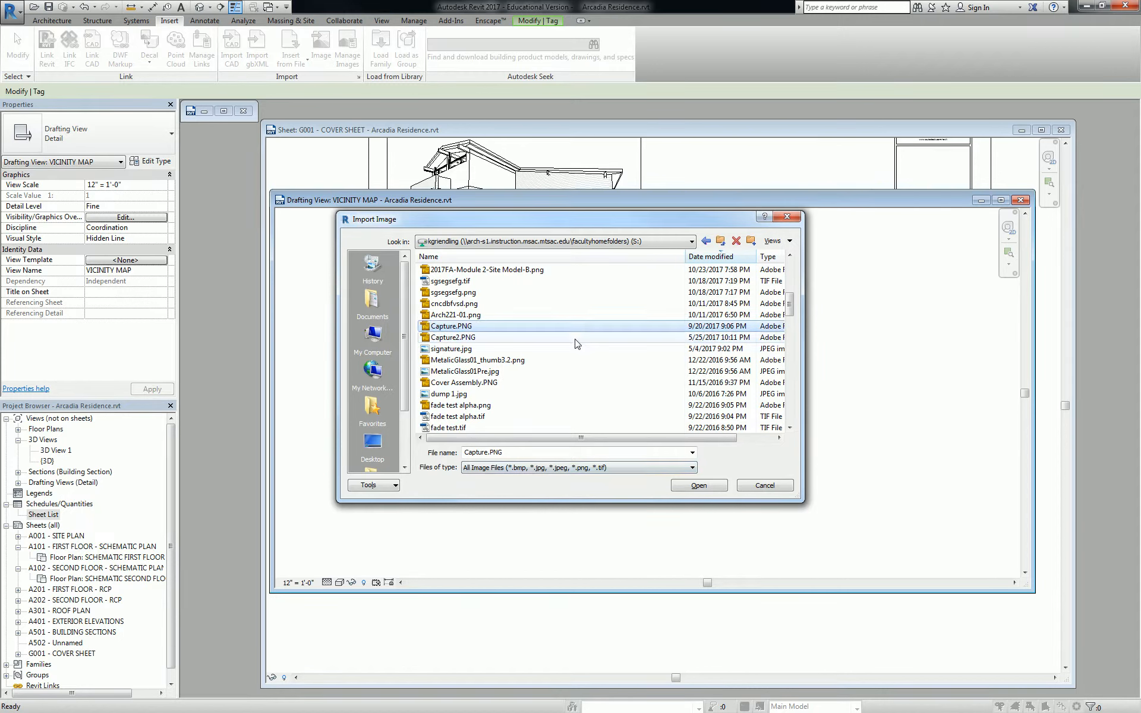
pyautogui.scroll(5, 575, 344)
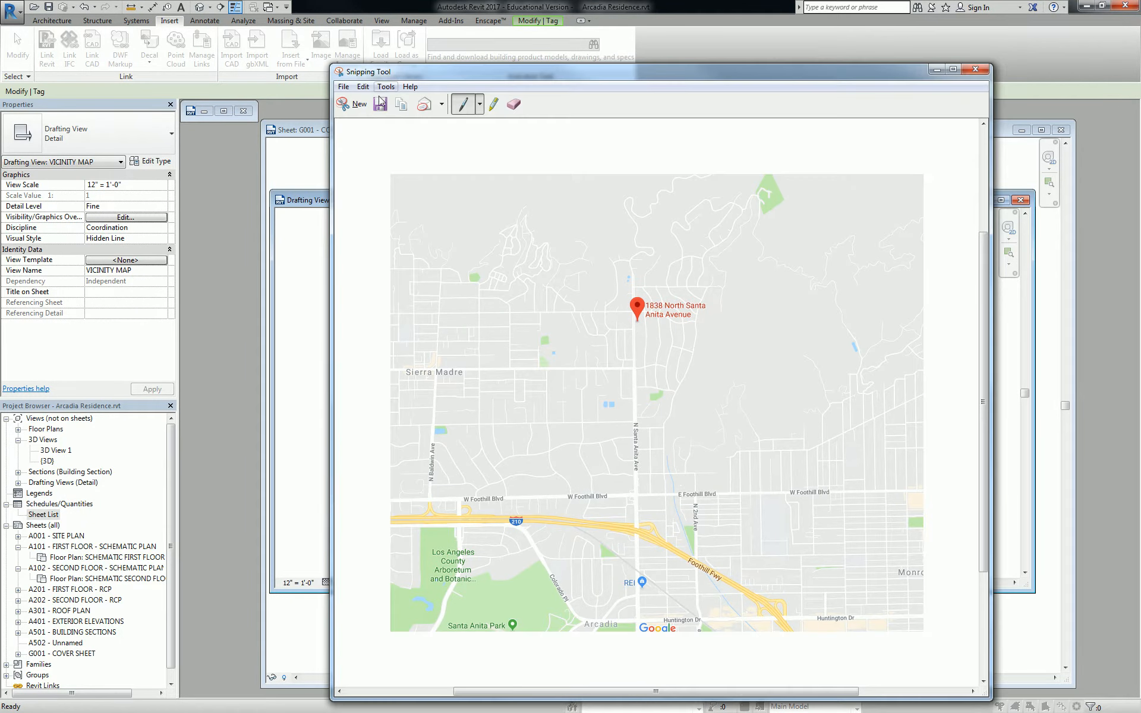
pyautogui.click(380, 104)
# Save the map snip as JPEG file Capture.JPG in the S: drive's top folder
pyautogui.click(528, 382)
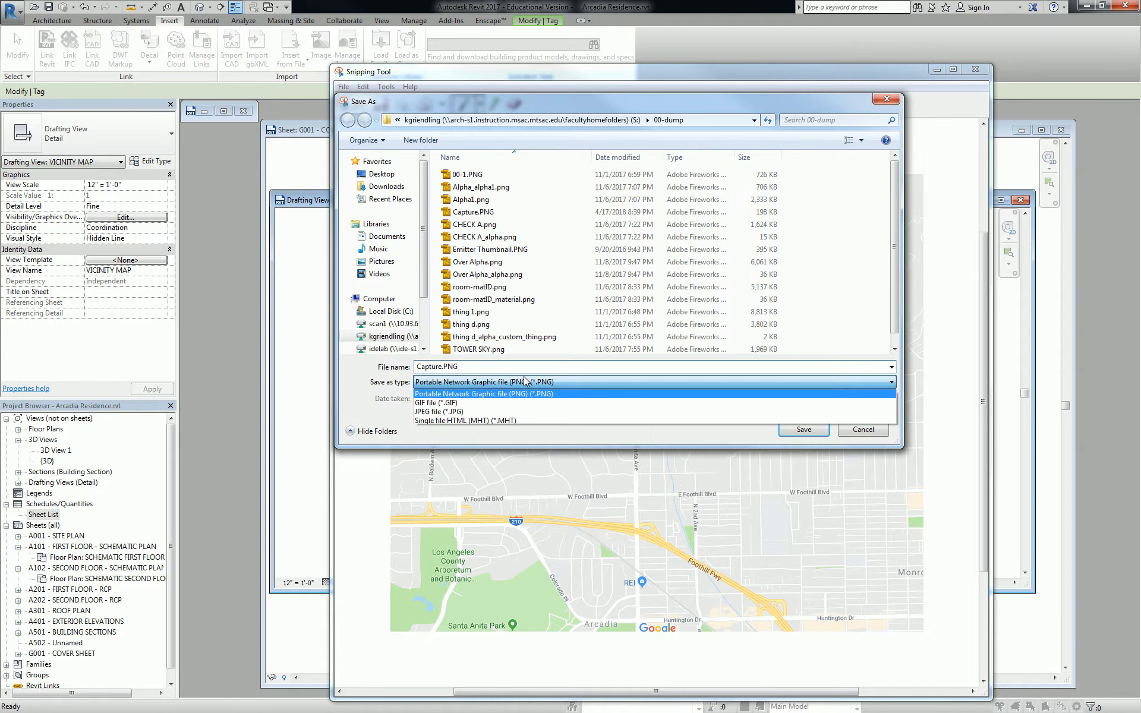
pyautogui.click(468, 412)
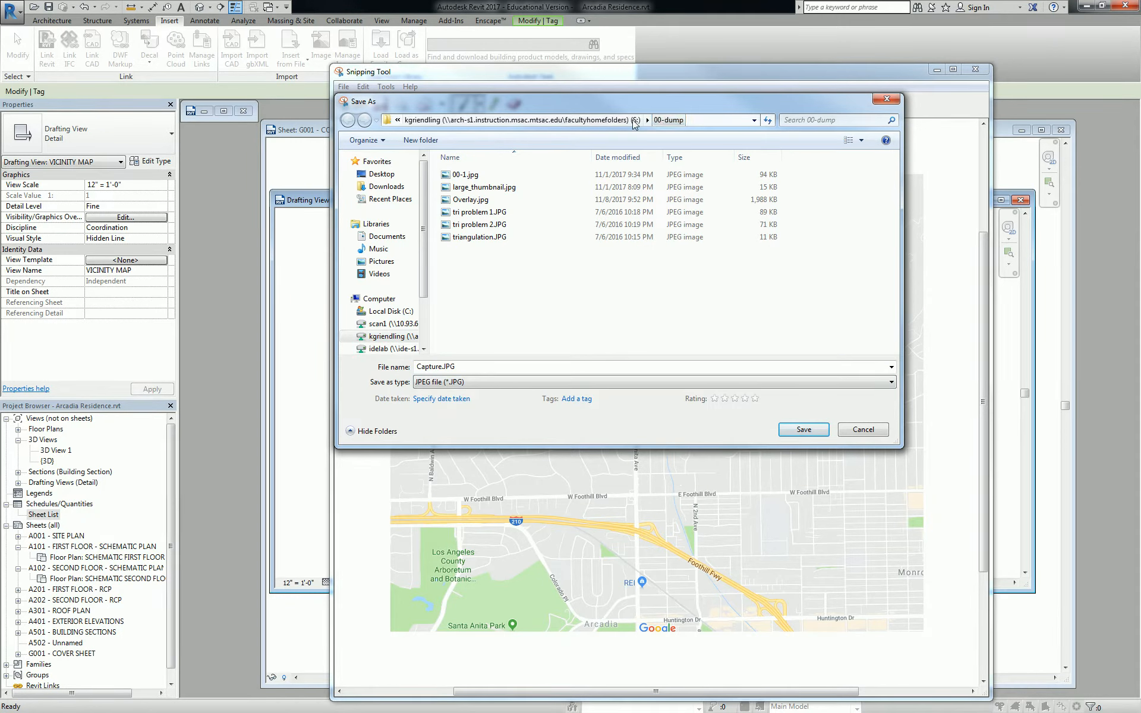
pyautogui.click(621, 122)
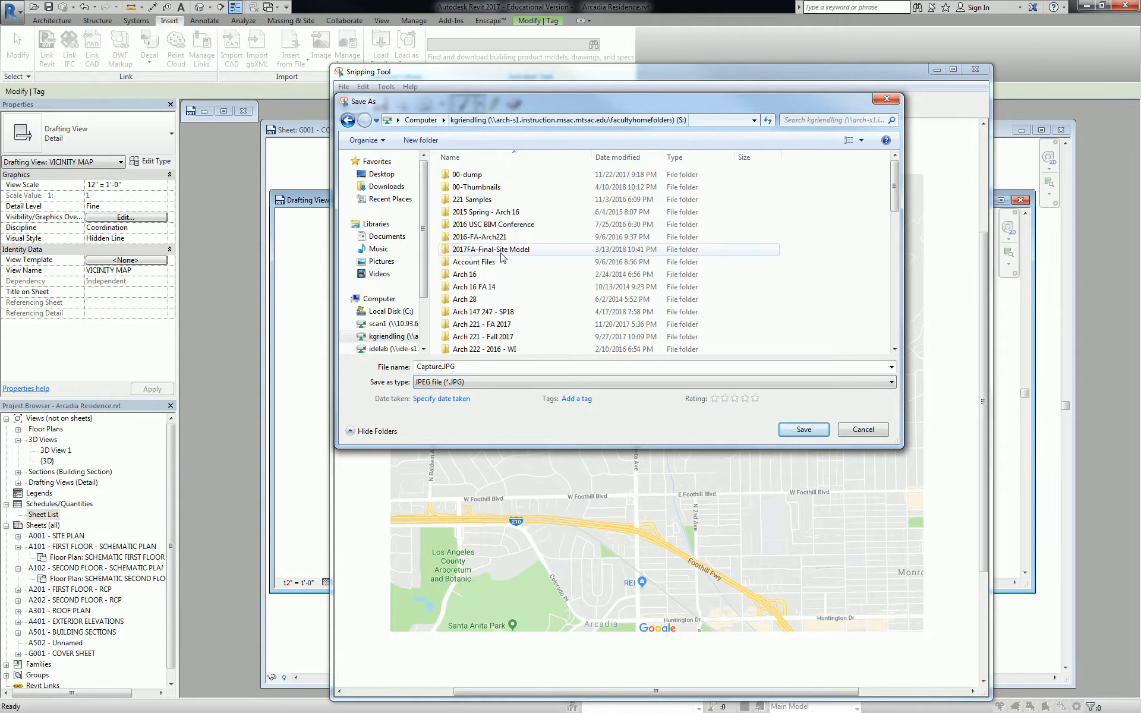
pyautogui.click(805, 430)
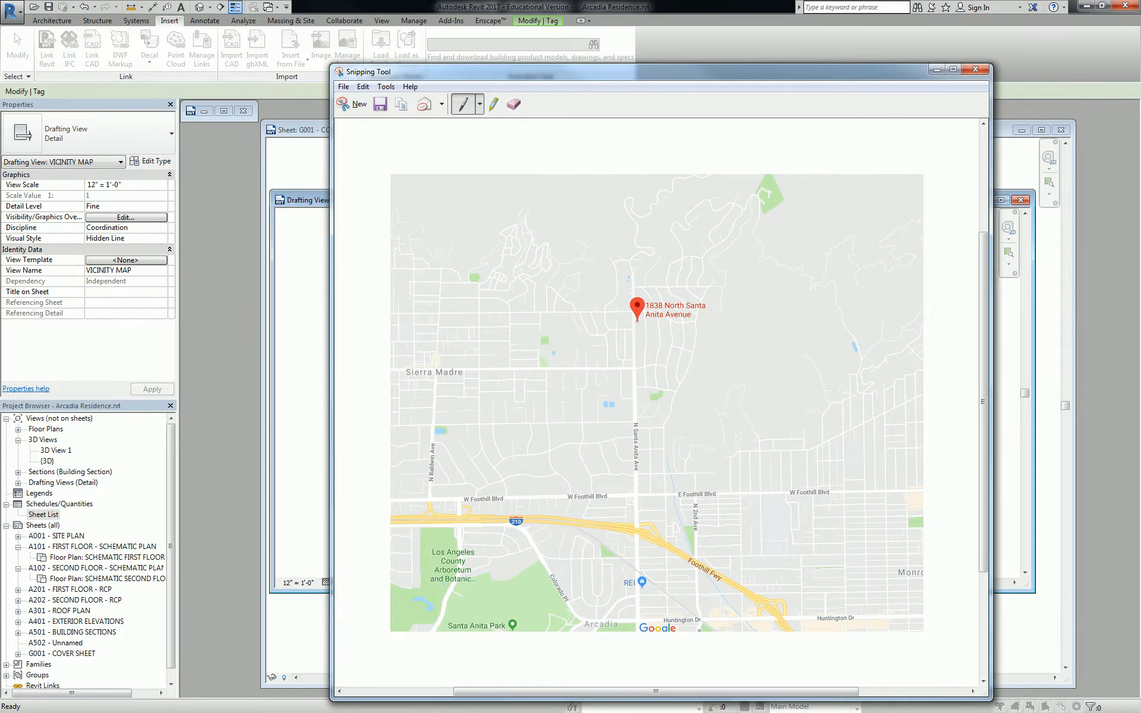
pyautogui.hotkey('alt', 'Tab')
# Sort files by date, select Capture.JPG, and place it in the VICINITY MAP view
pyautogui.click(711, 258)
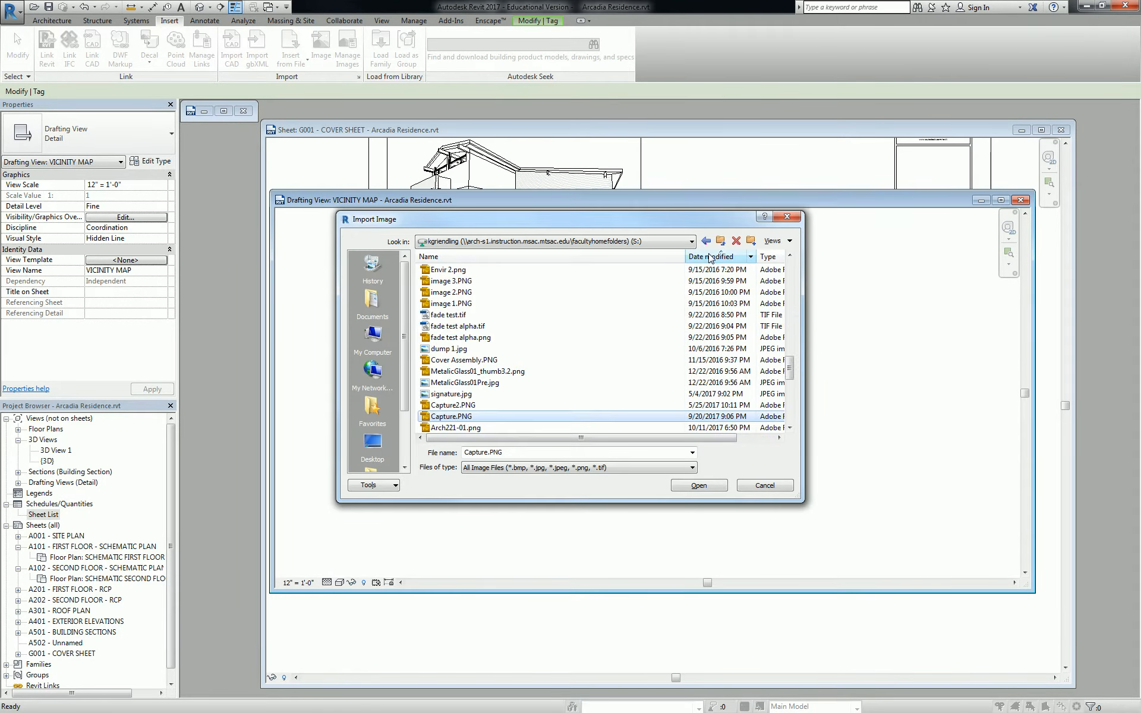
pyautogui.scroll(10, 547, 328)
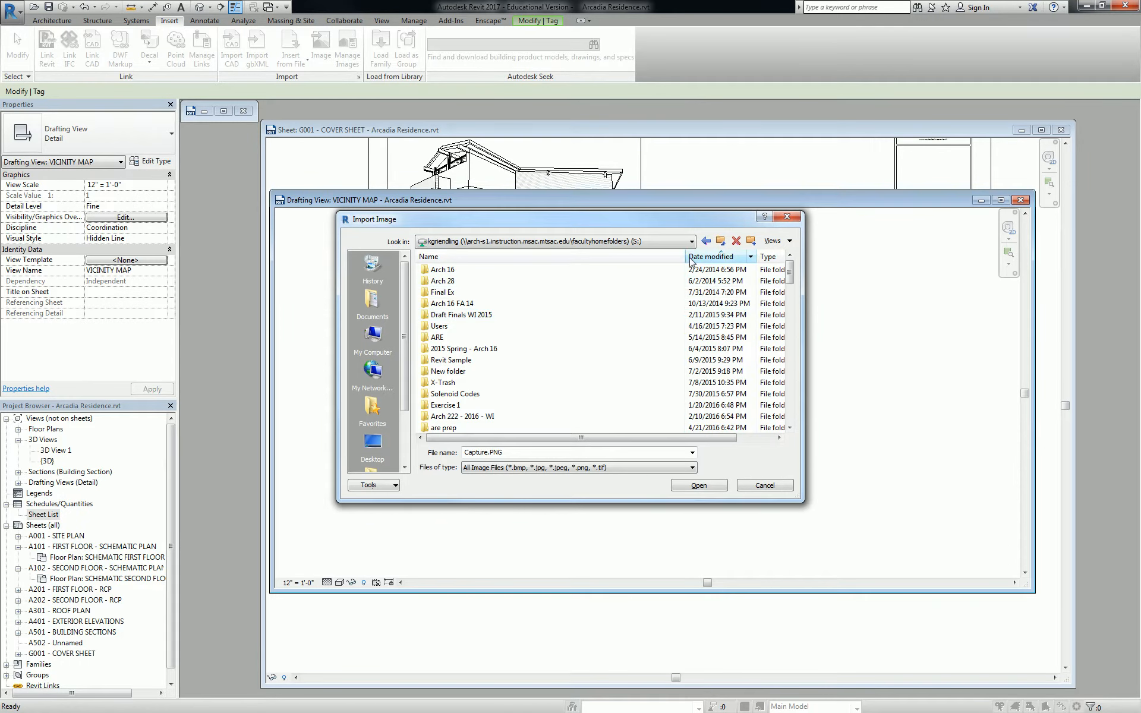
pyautogui.click(709, 257)
pyautogui.scroll(4, 532, 274)
pyautogui.click(474, 271)
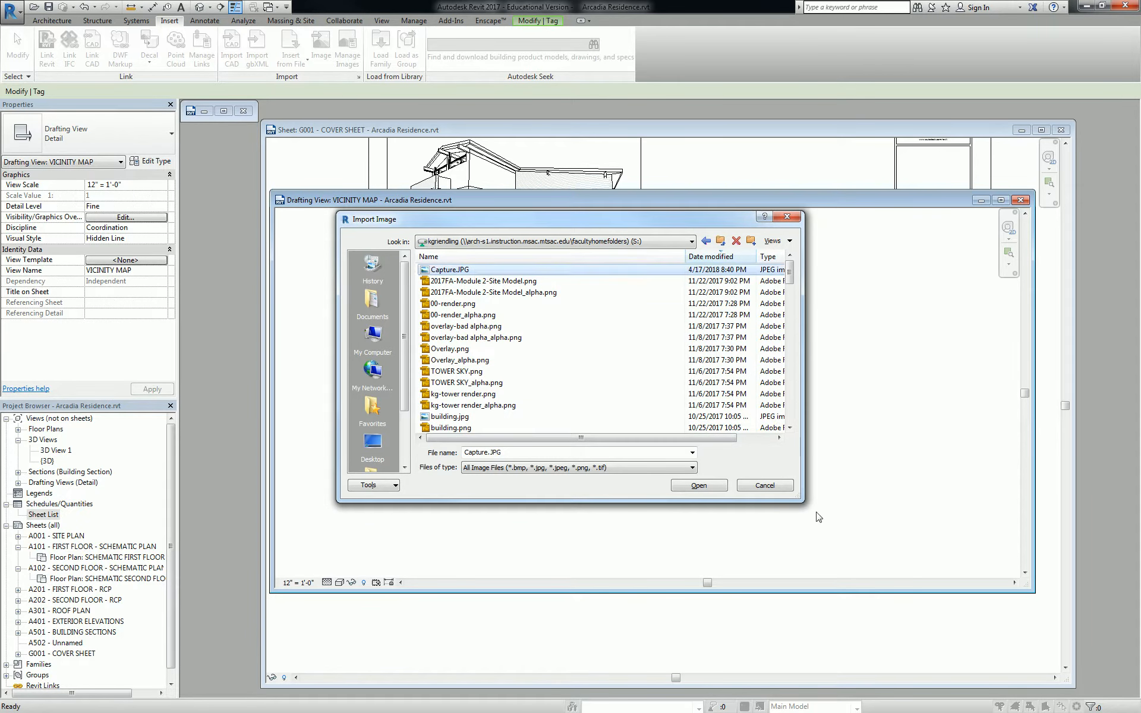
pyautogui.click(699, 486)
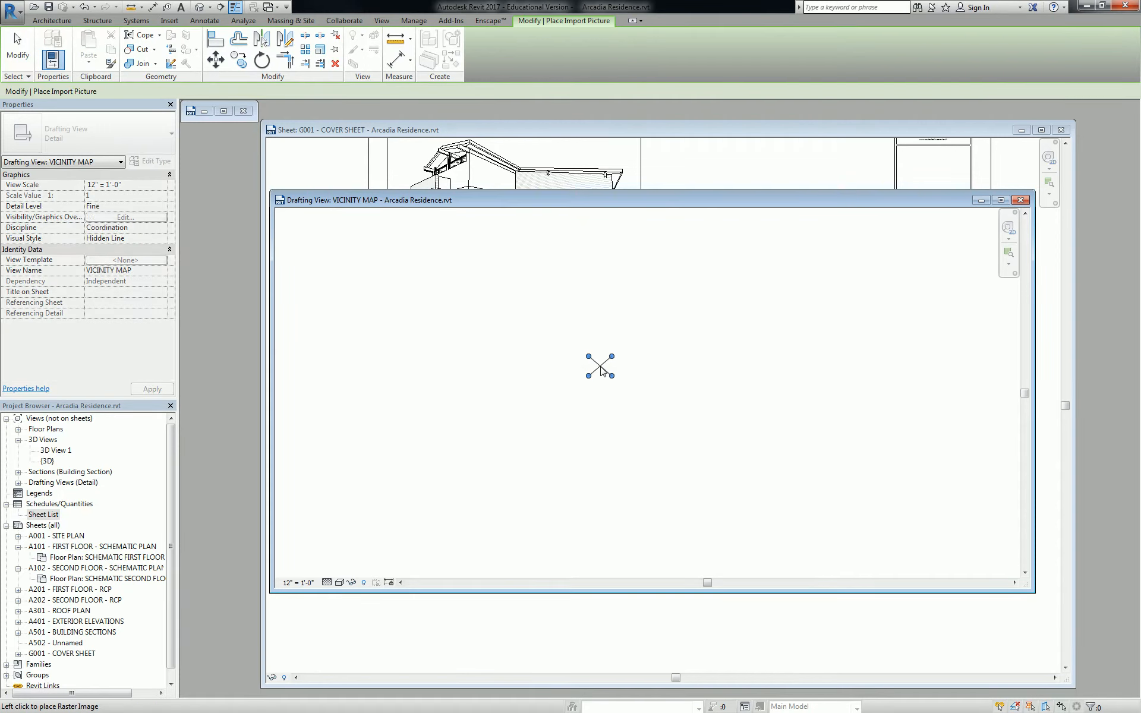
pyautogui.click(620, 371)
pyautogui.scroll(-2, 623, 369)
pyautogui.click(855, 374)
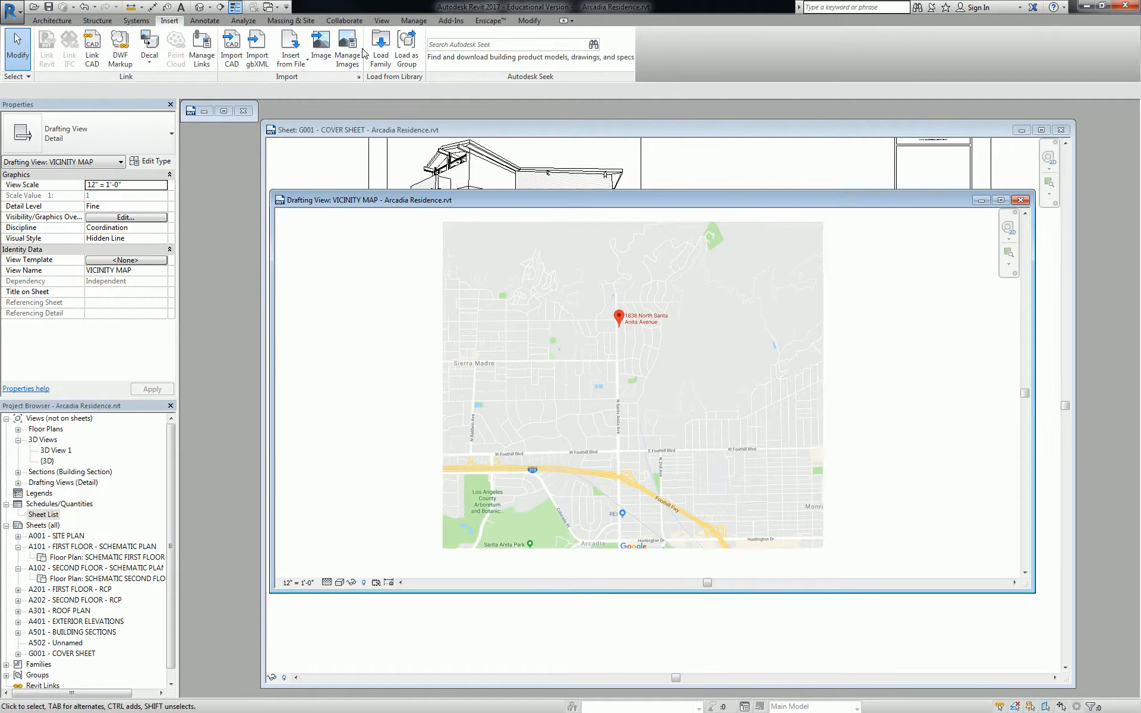
# Trace the freeway with a three-point detail line in the Wide Lines style
pyautogui.click(204, 23)
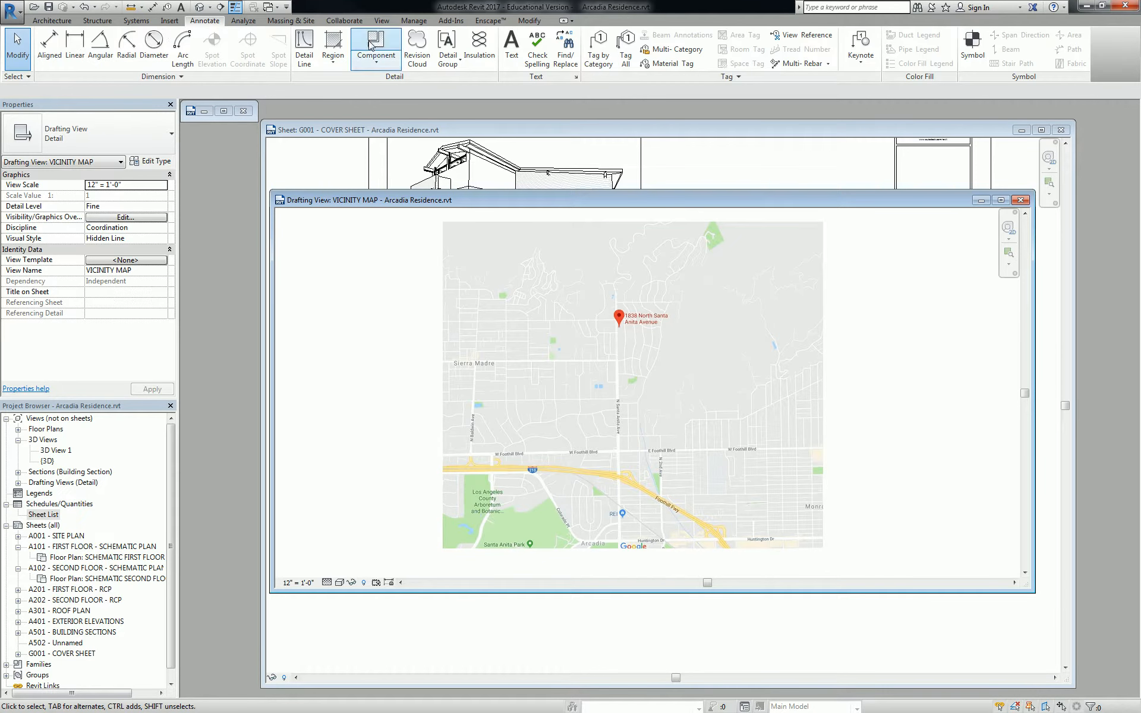
pyautogui.click(302, 47)
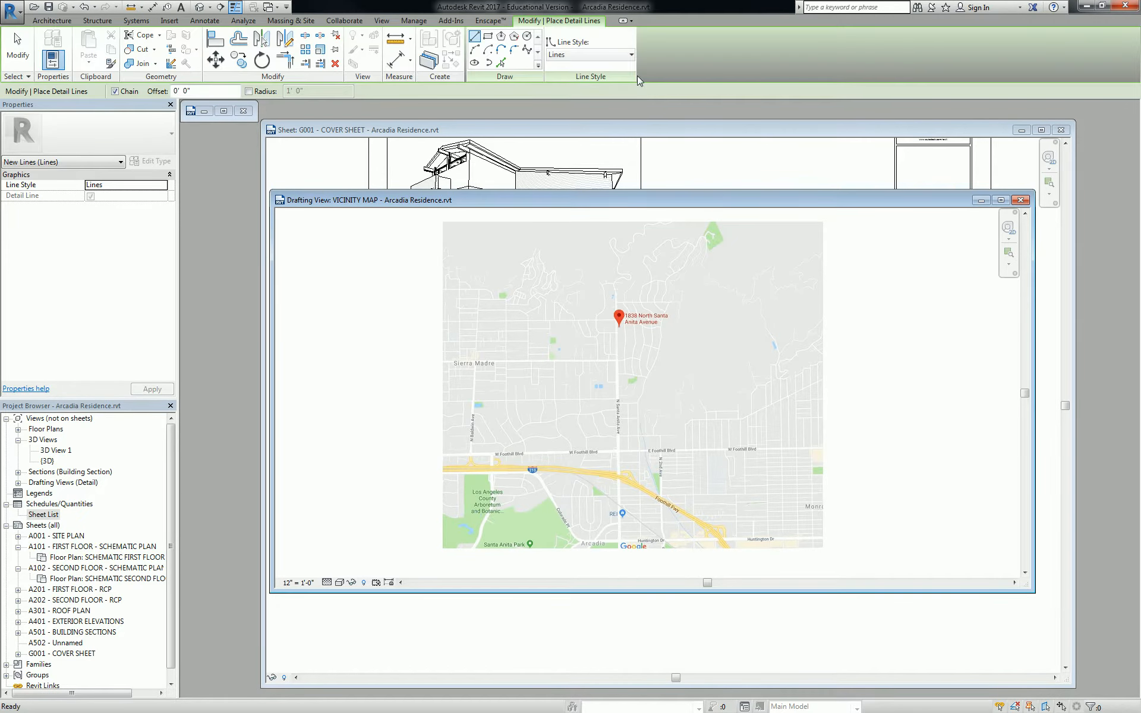
pyautogui.click(572, 54)
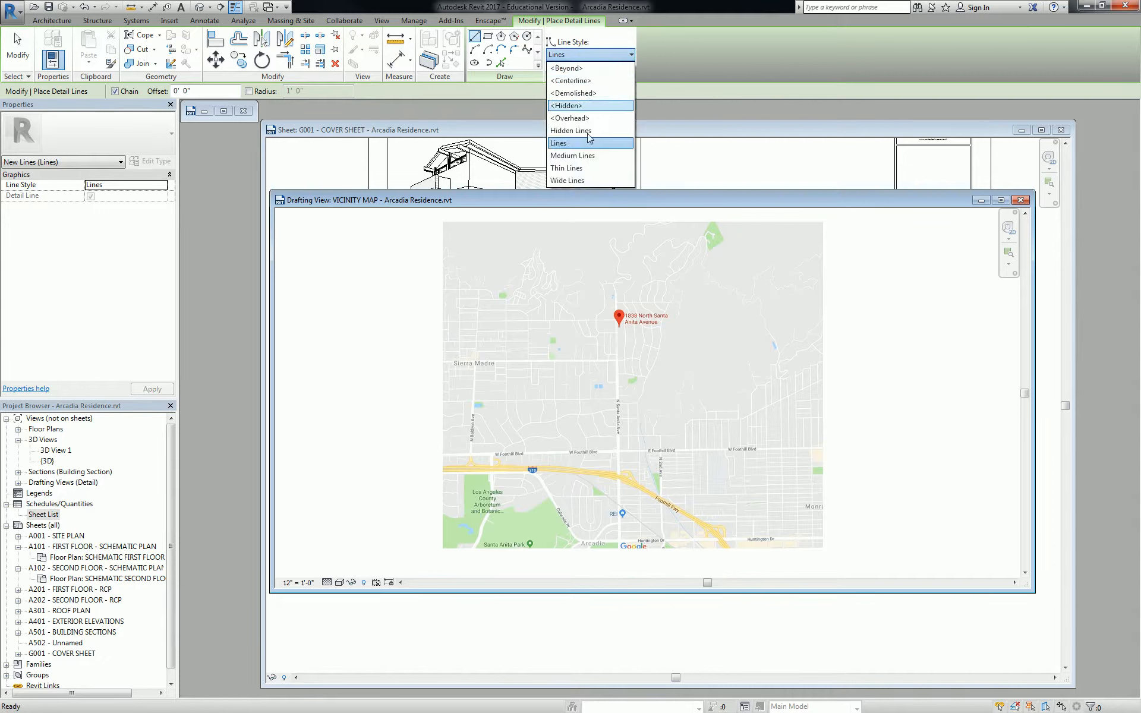
pyautogui.click(583, 182)
pyautogui.click(675, 504)
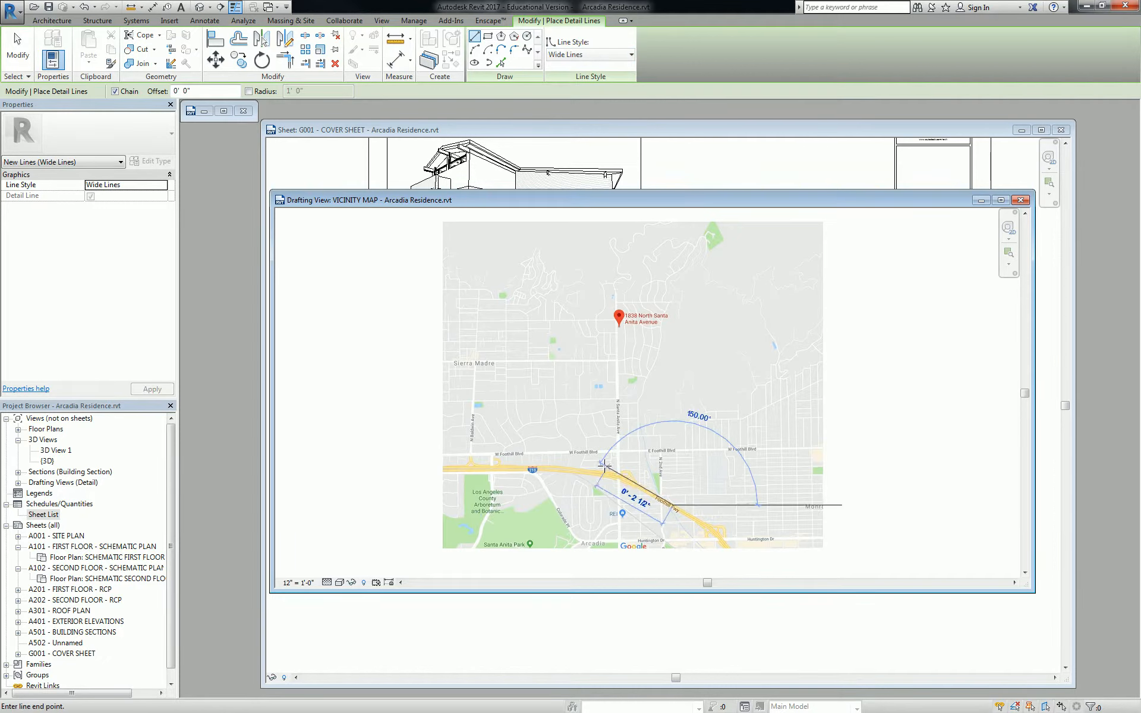
pyautogui.click(596, 473)
pyautogui.click(405, 479)
pyautogui.press('Escape')
pyautogui.press('Escape')
# Toggle thin lines with TL to show the freeway line at its real thickness
pyautogui.scroll(4, 593, 478)
pyautogui.press('t')
pyautogui.press('l')
pyautogui.scroll(-3, 606, 476)
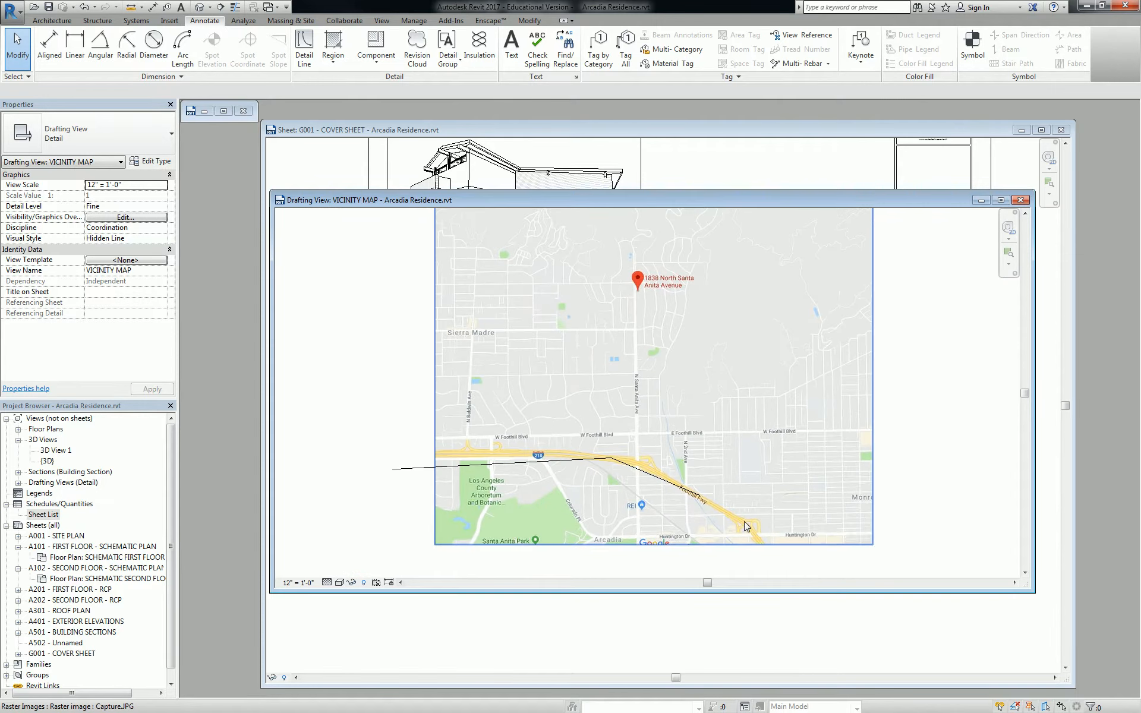
pyautogui.scroll(1, 647, 478)
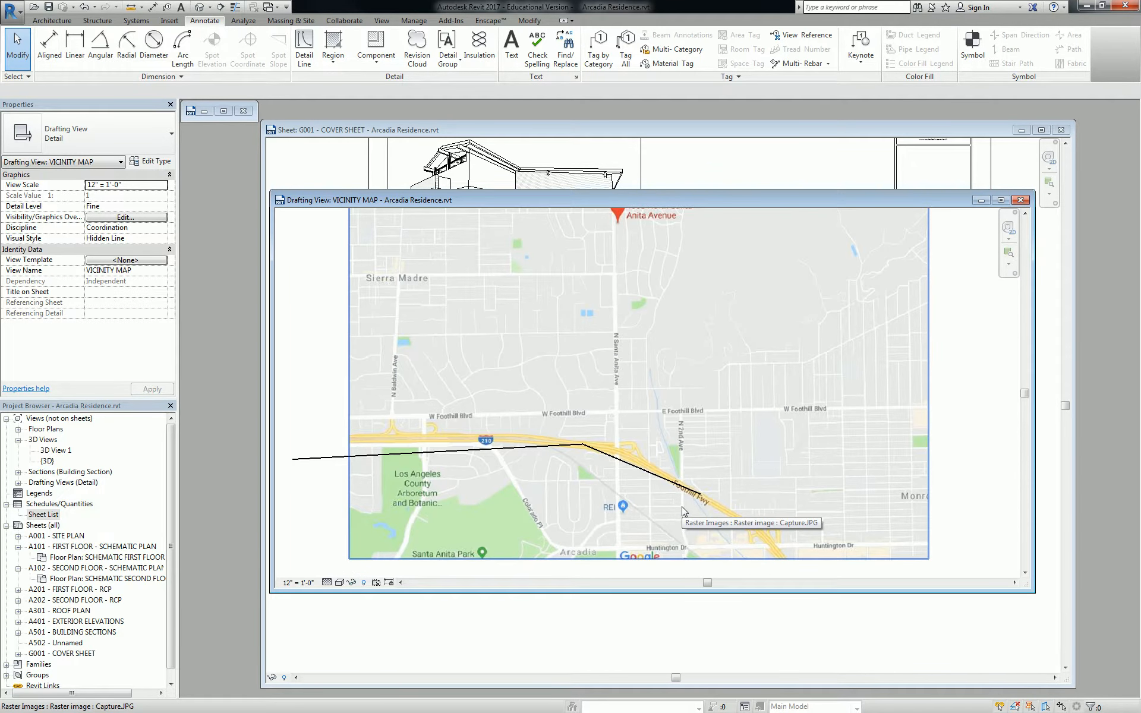
# Check the freeway line, deselect it, and switch to the G001 cover sheet
pyautogui.click(657, 471)
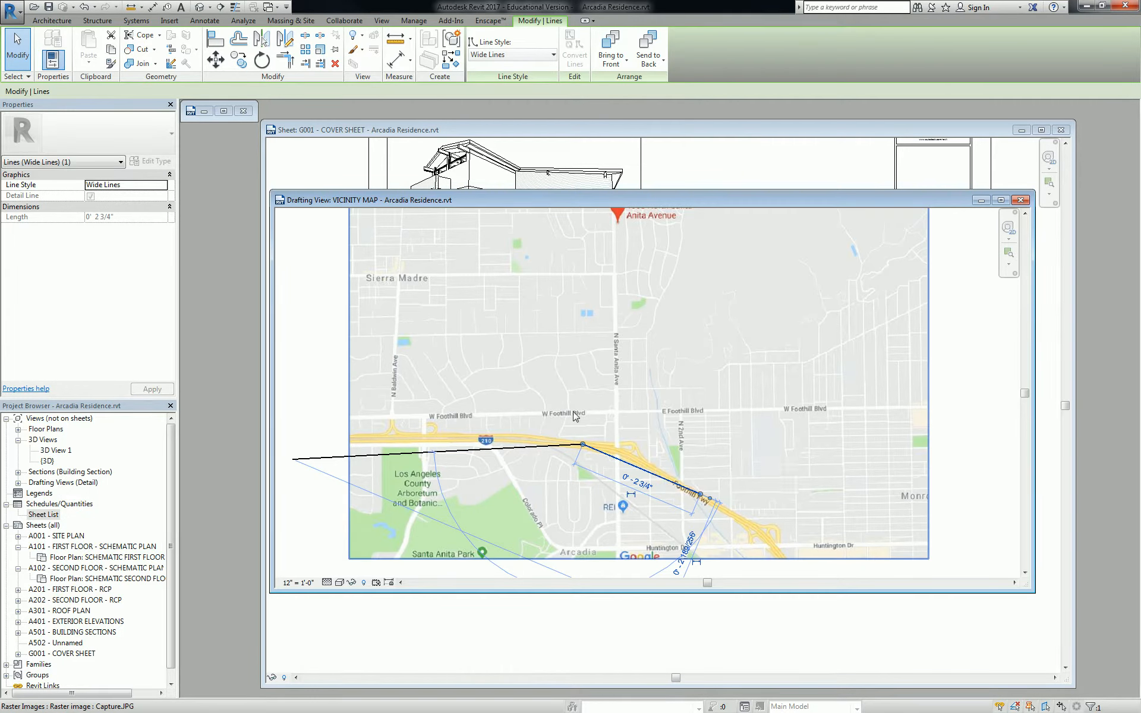
pyautogui.press('Escape')
pyautogui.scroll(-2, 632, 428)
pyautogui.click(632, 428)
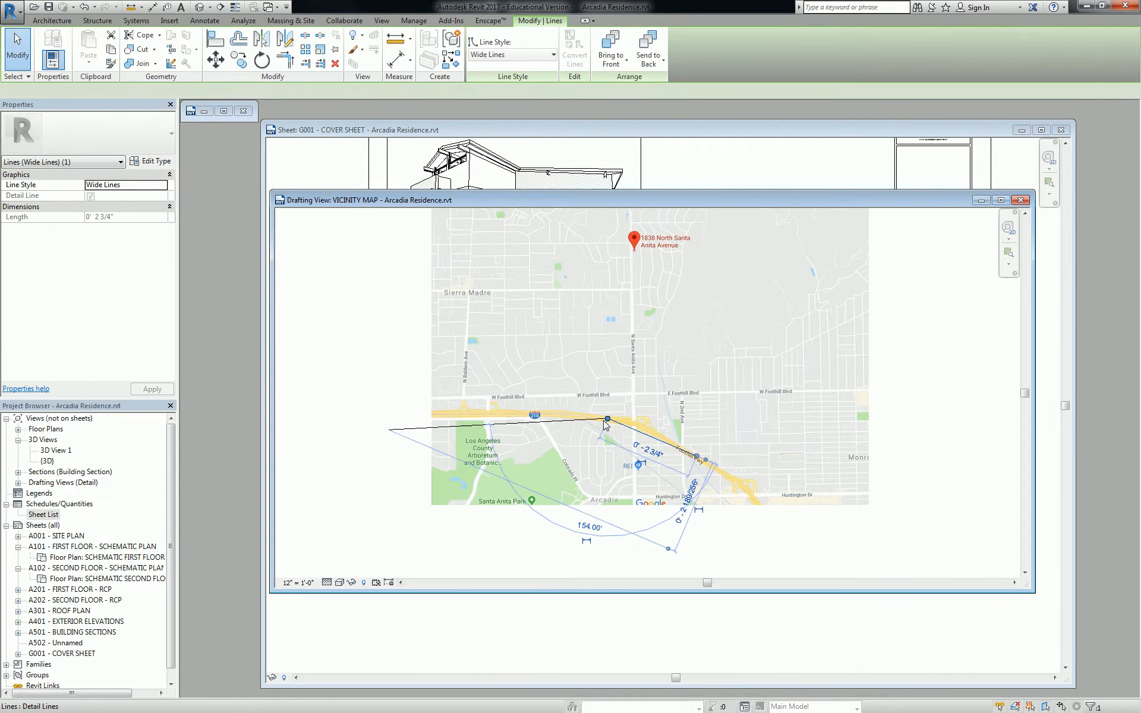
pyautogui.scroll(2, 606, 426)
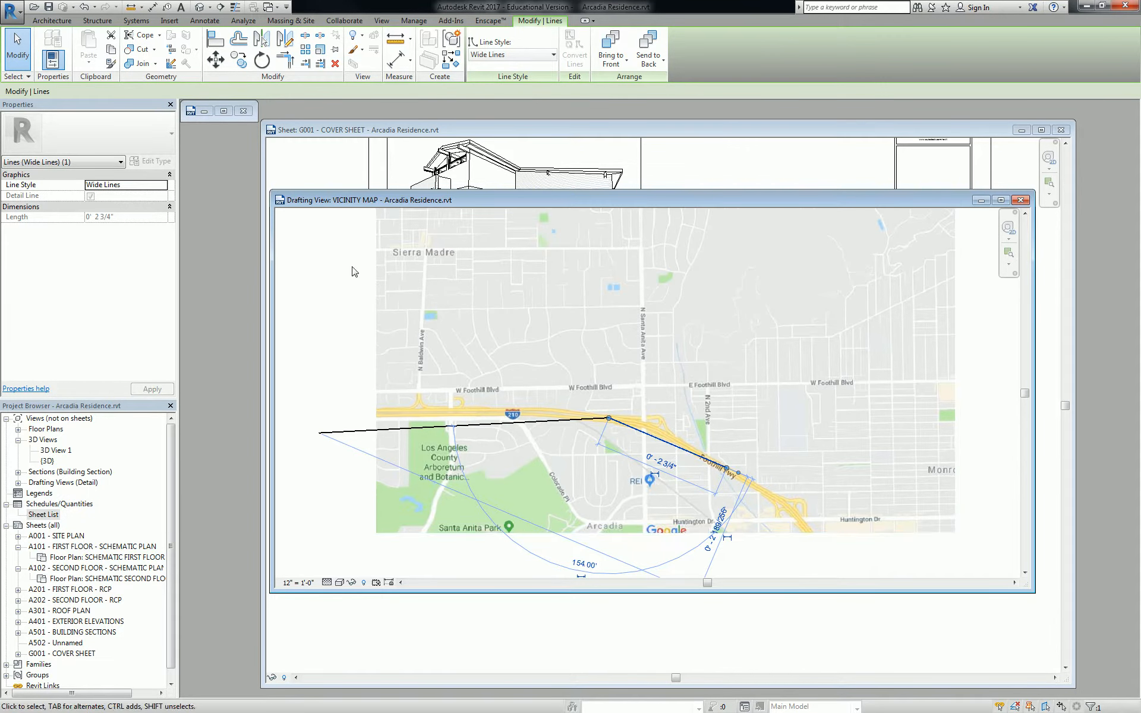
pyautogui.moveTo(355, 271); pyautogui.dragTo(415, 341, button='middle')
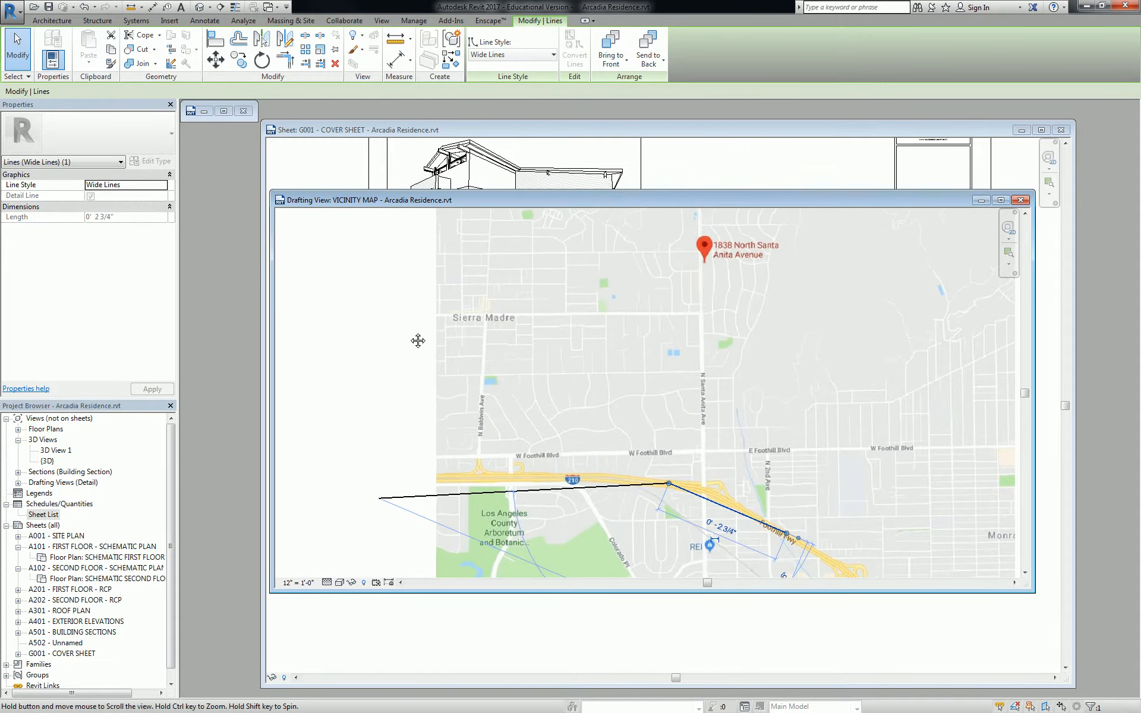
pyautogui.click(355, 297)
pyautogui.click(733, 130)
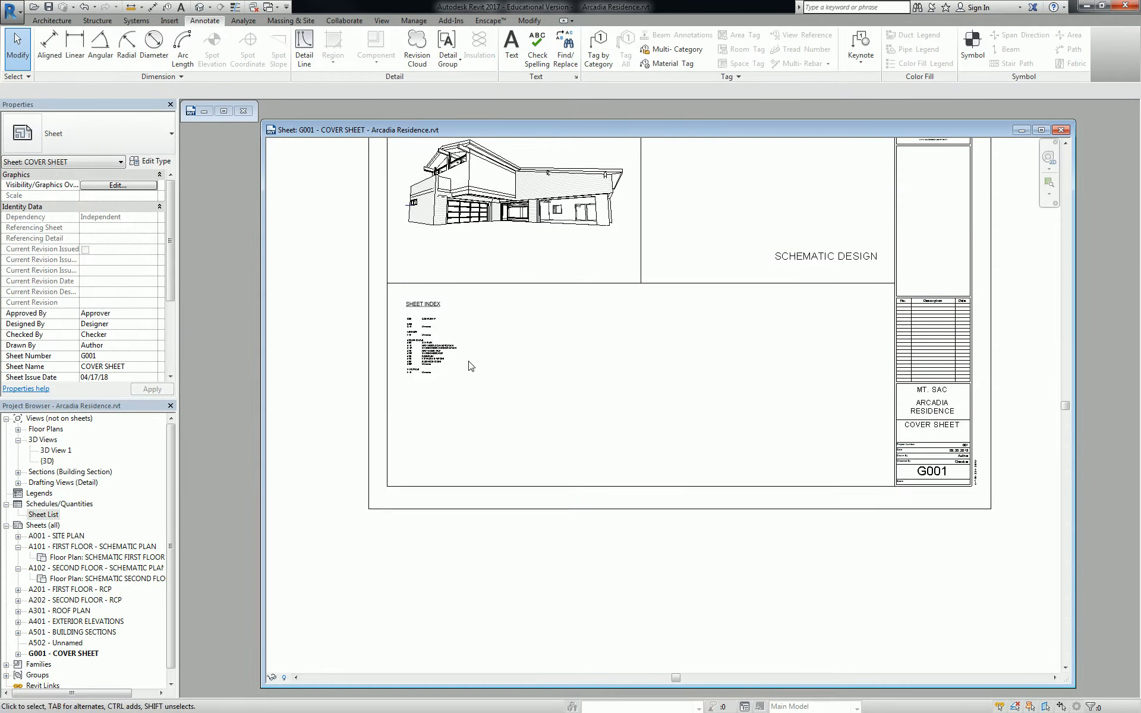
# Place the VICINITY MAP drafting view on sheet G001 beside the sheet index
pyautogui.click(17, 483)
pyautogui.moveTo(59, 493); pyautogui.dragTo(739, 371)
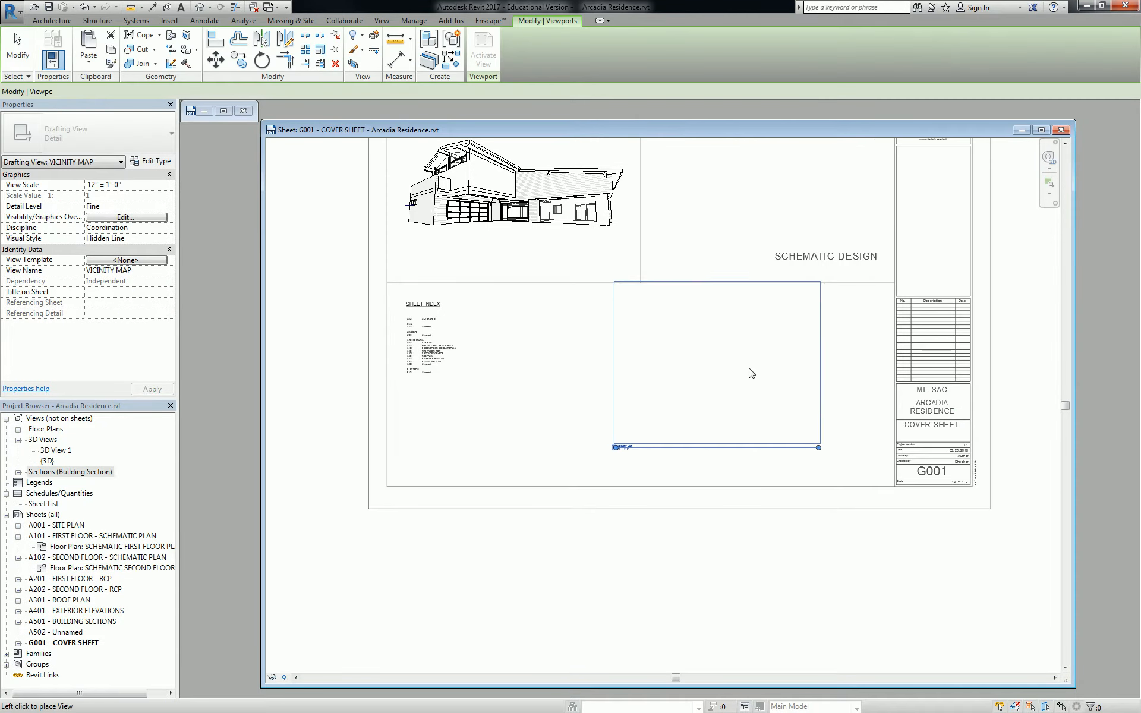
pyautogui.click(767, 370)
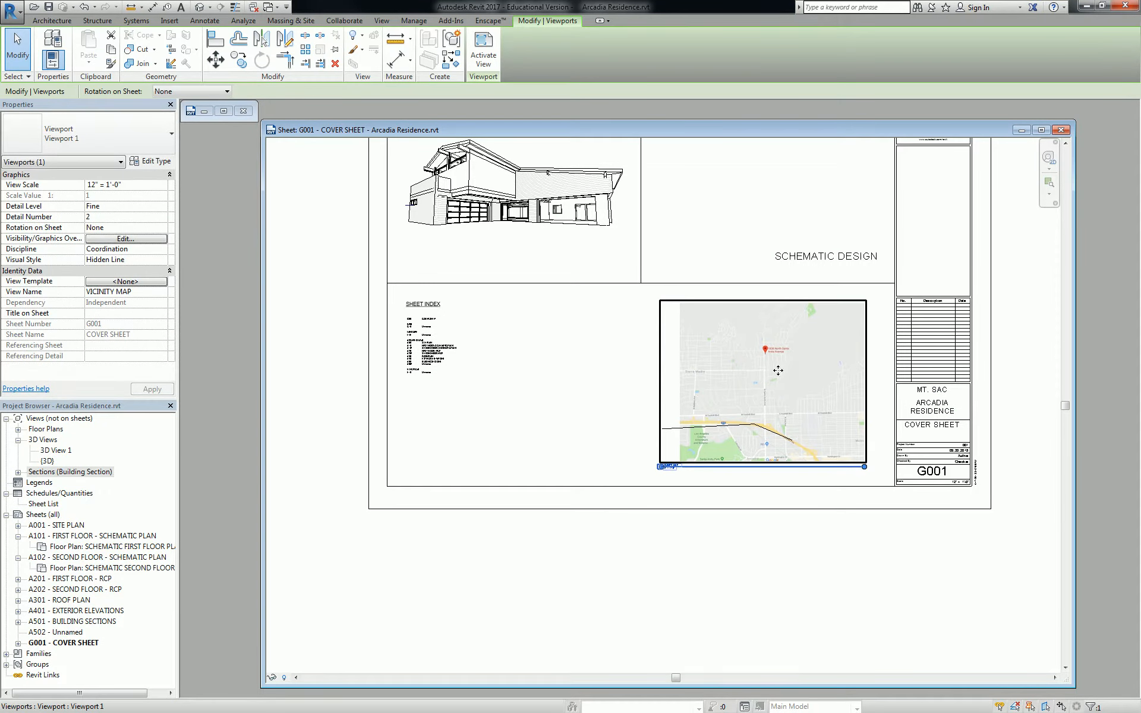
pyautogui.moveTo(767, 377)
pyautogui.mouseDown()
pyautogui.moveTo(746, 390)
pyautogui.moveTo(785, 390)
pyautogui.mouseUp()
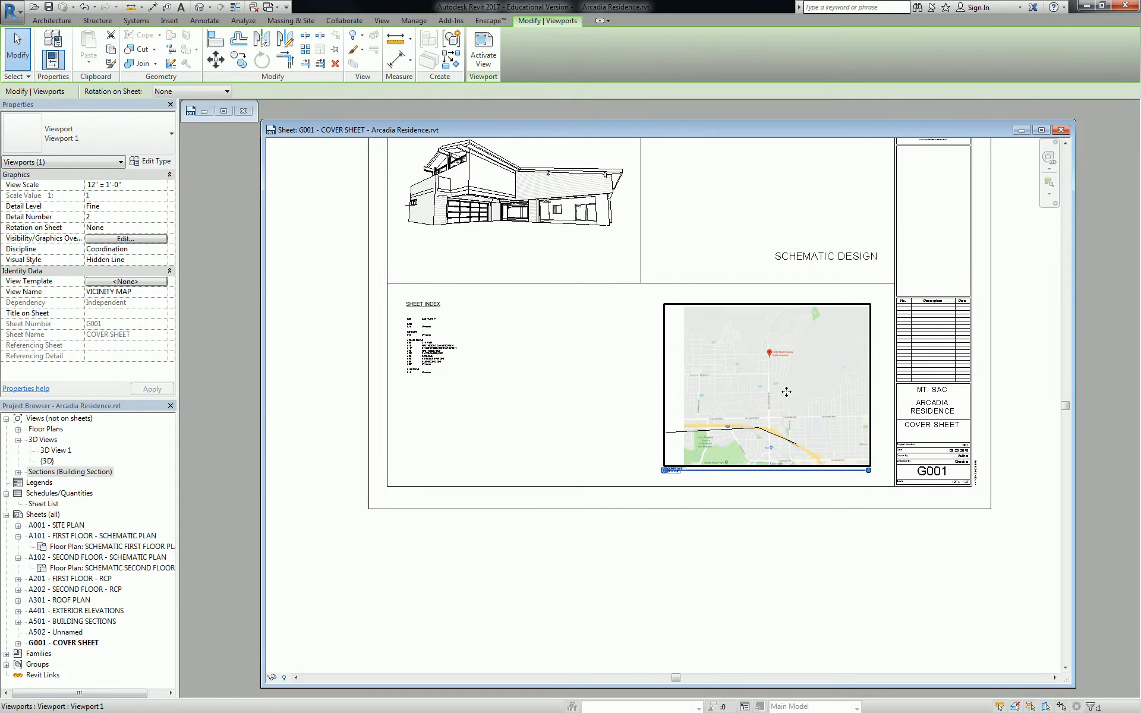
# Inside the activated viewport, shrink the map image from its top-left corner and reposition it
pyautogui.doubleClick(787, 392)
pyautogui.scroll(3, 788, 395)
pyautogui.click(766, 381)
pyautogui.moveTo(610, 244)
pyautogui.mouseDown()
pyautogui.moveTo(745, 349)
pyautogui.moveTo(725, 343)
pyautogui.moveTo(738, 368)
pyautogui.mouseUp()
pyautogui.click(614, 388)
pyautogui.scroll(-3, 683, 397)
pyautogui.click(649, 339)
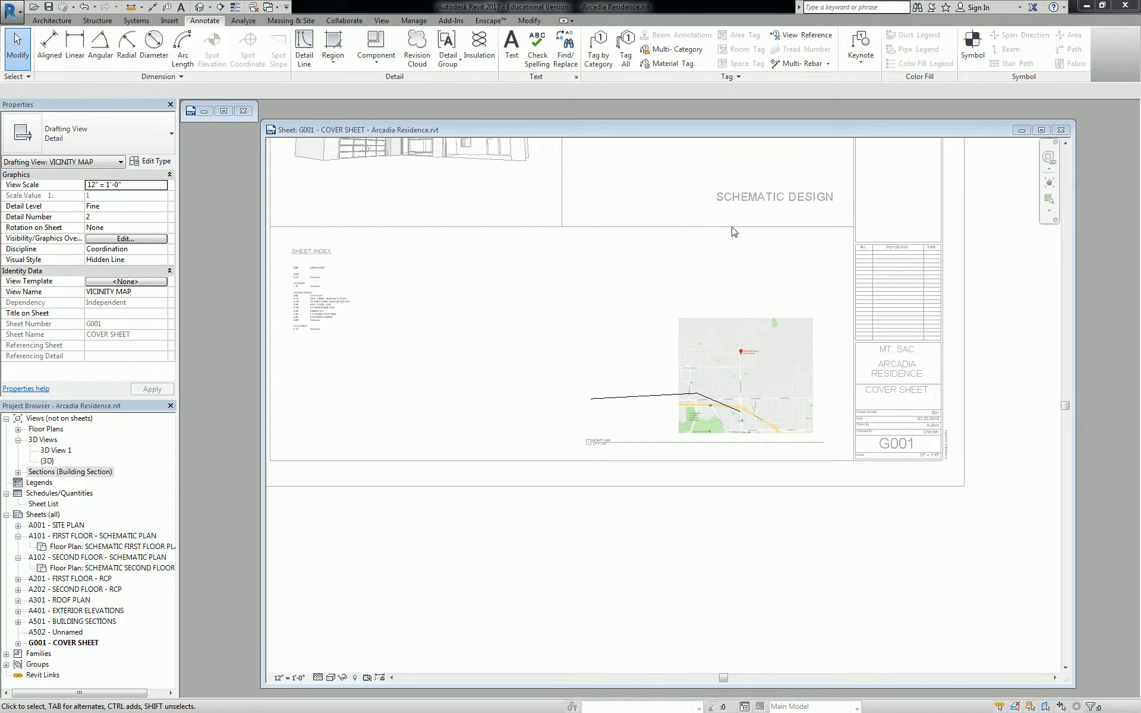
# Enlarge the map image by dragging its top-left grip up and to the left
pyautogui.scroll(2, 709, 362)
pyautogui.click(711, 359)
pyautogui.moveTo(670, 309)
pyautogui.mouseDown()
pyautogui.moveTo(650, 283)
pyautogui.moveTo(591, 270)
pyautogui.mouseUp()
pyautogui.click(608, 430)
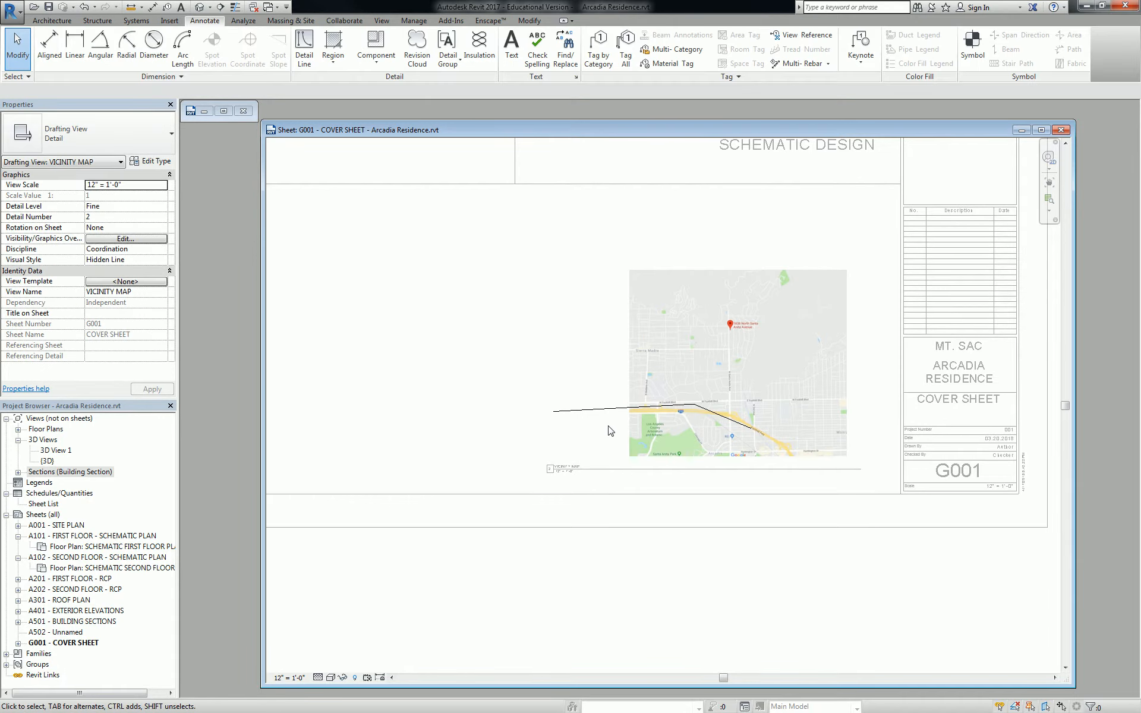
# Return to the sheet, then reactivate the vicinity map view and check the diagonal freeway line
pyautogui.doubleClick(503, 354)
pyautogui.scroll(3, 607, 452)
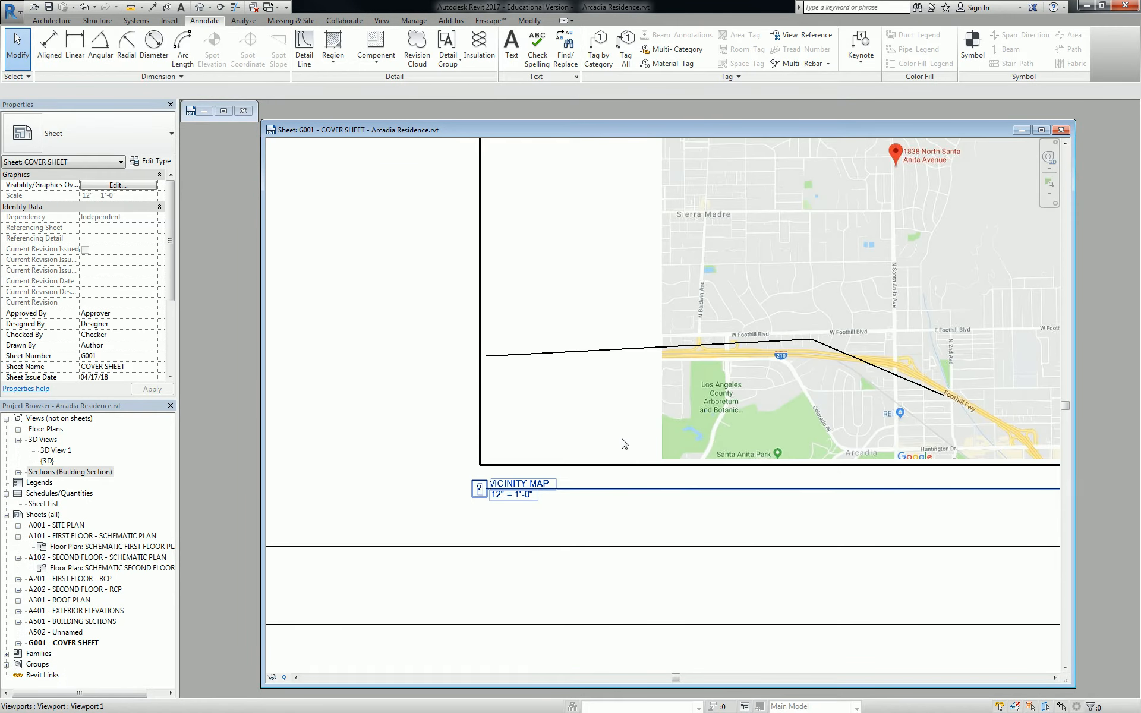
pyautogui.scroll(-4, 662, 422)
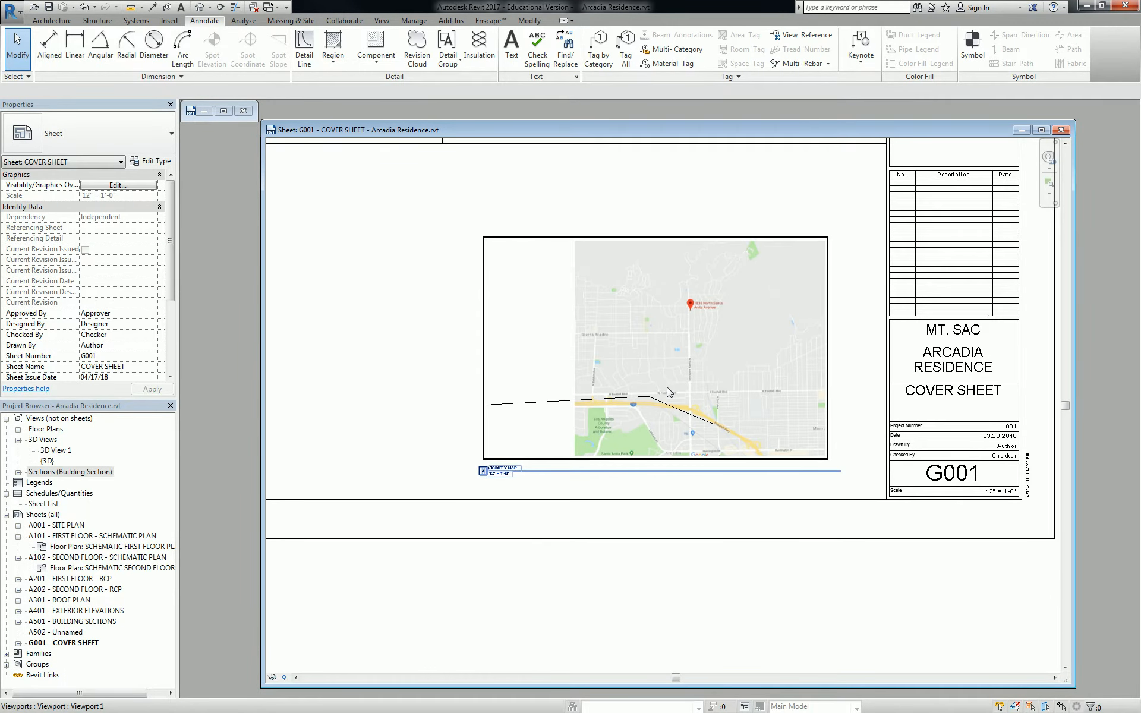
pyautogui.doubleClick(664, 389)
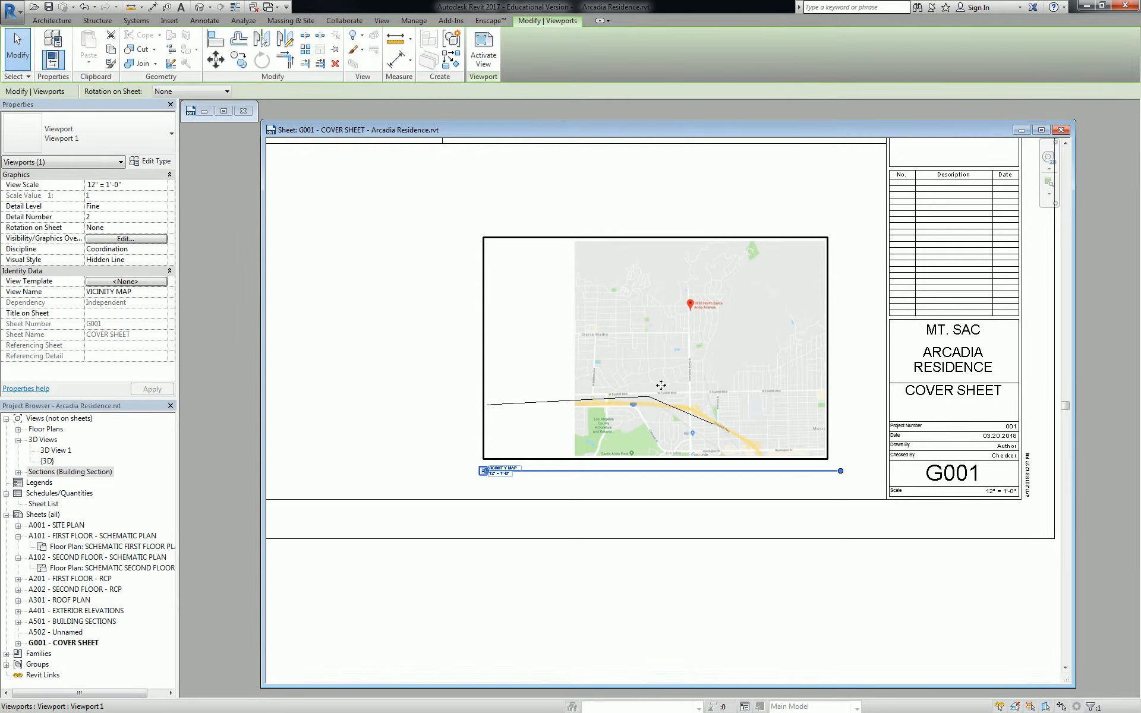
pyautogui.scroll(3, 676, 412)
pyautogui.scroll(-1, 740, 380)
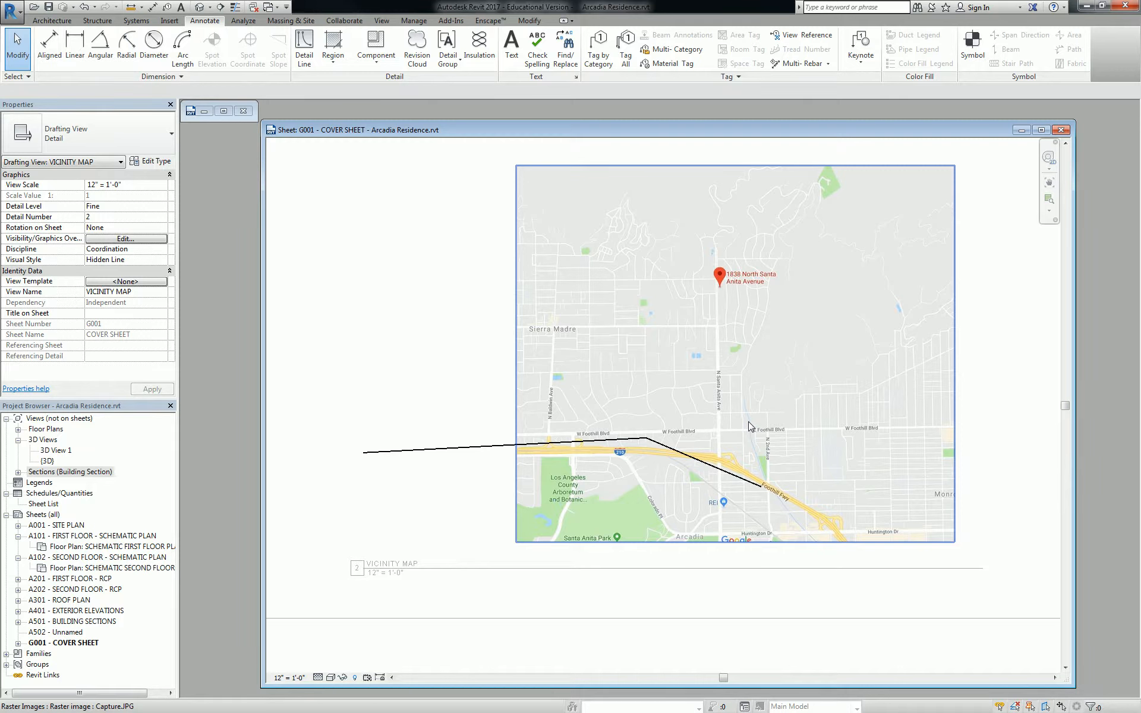
pyautogui.click(681, 450)
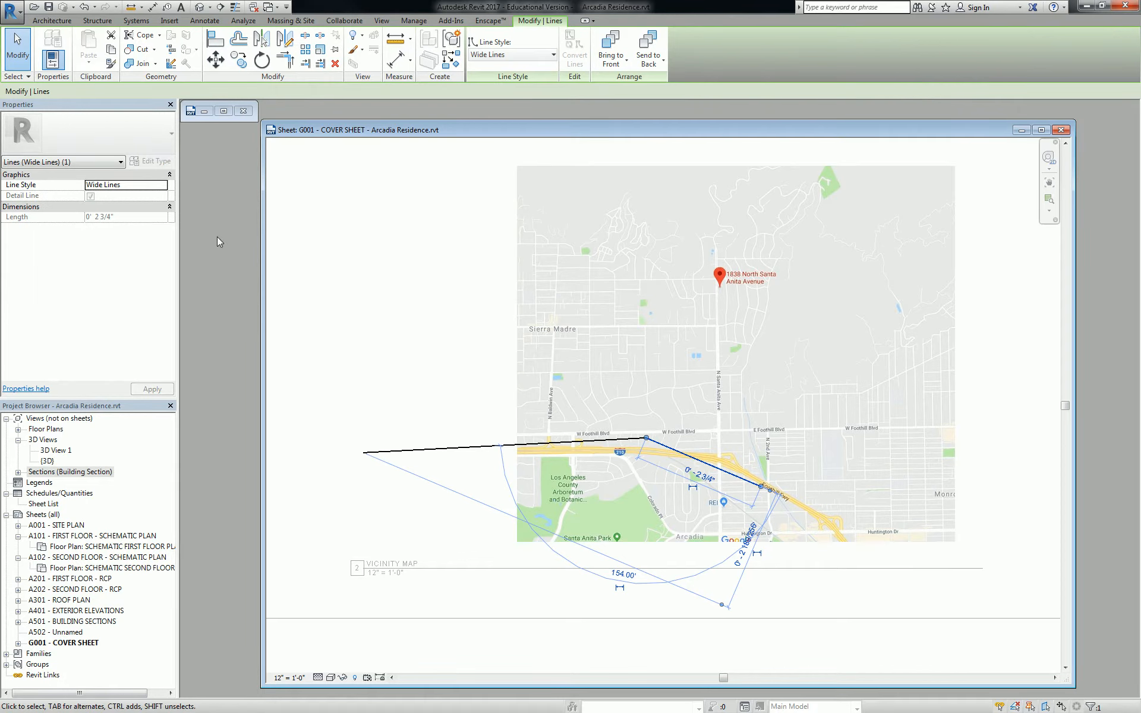
pyautogui.click(395, 339)
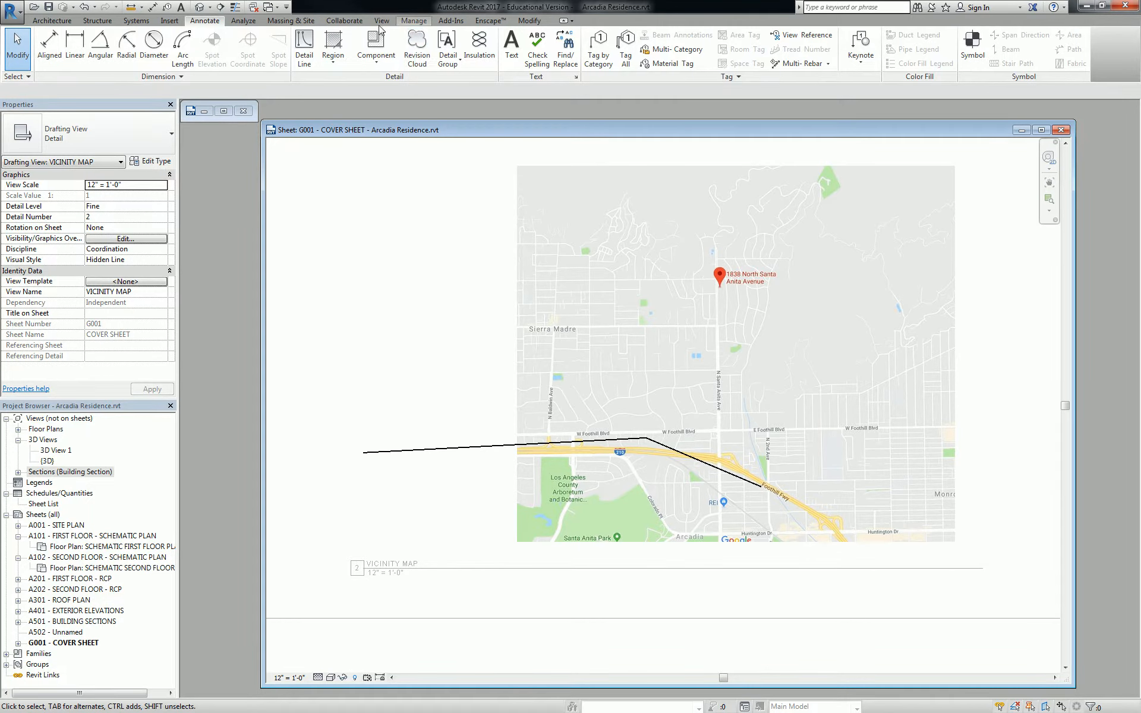
# Open Line Styles from Manage > Additional Settings and expand the Lines subcategories
pyautogui.click(407, 24)
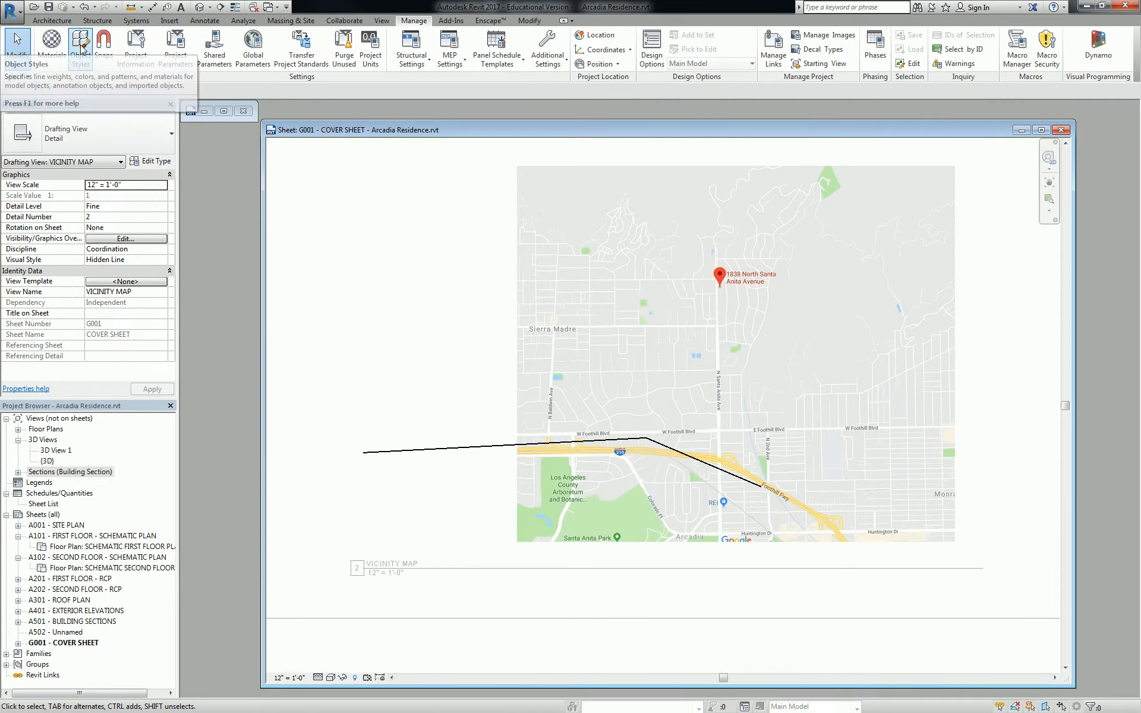
pyautogui.click(548, 51)
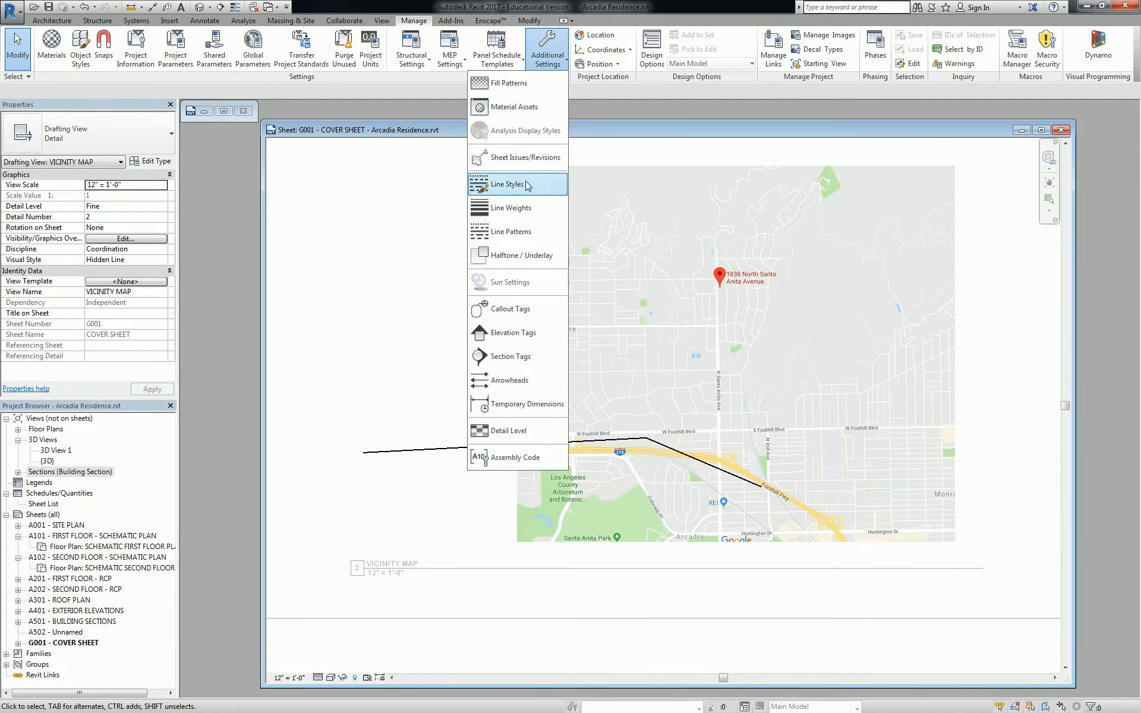
pyautogui.click(508, 185)
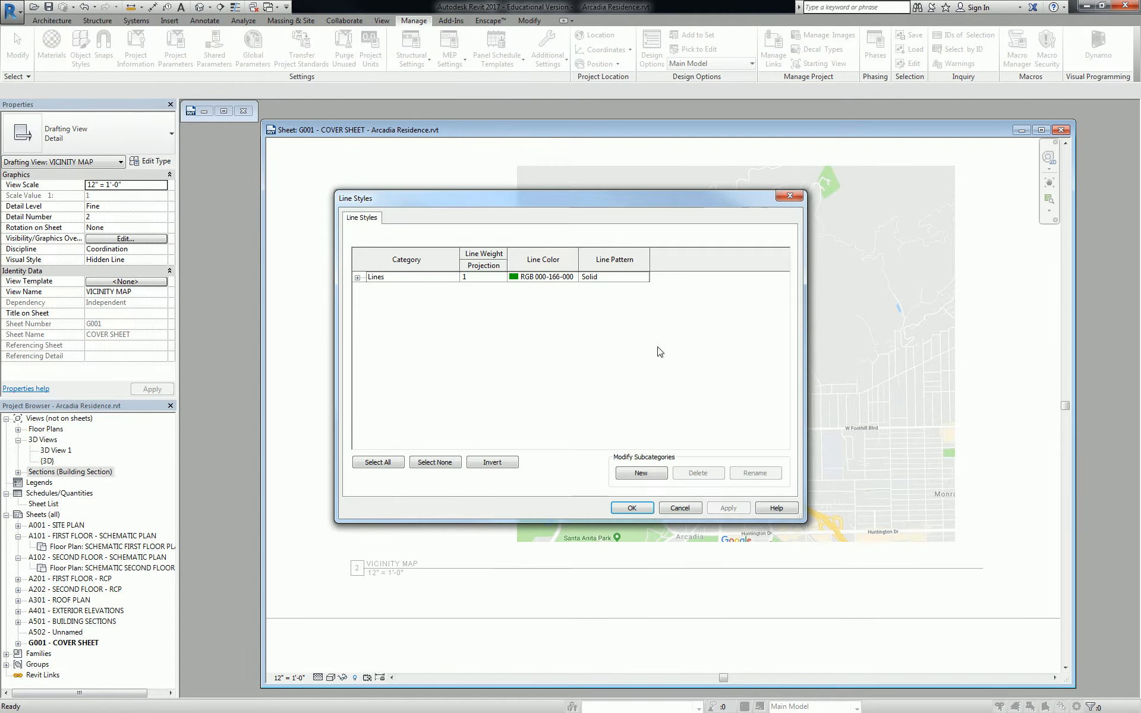
pyautogui.click(357, 277)
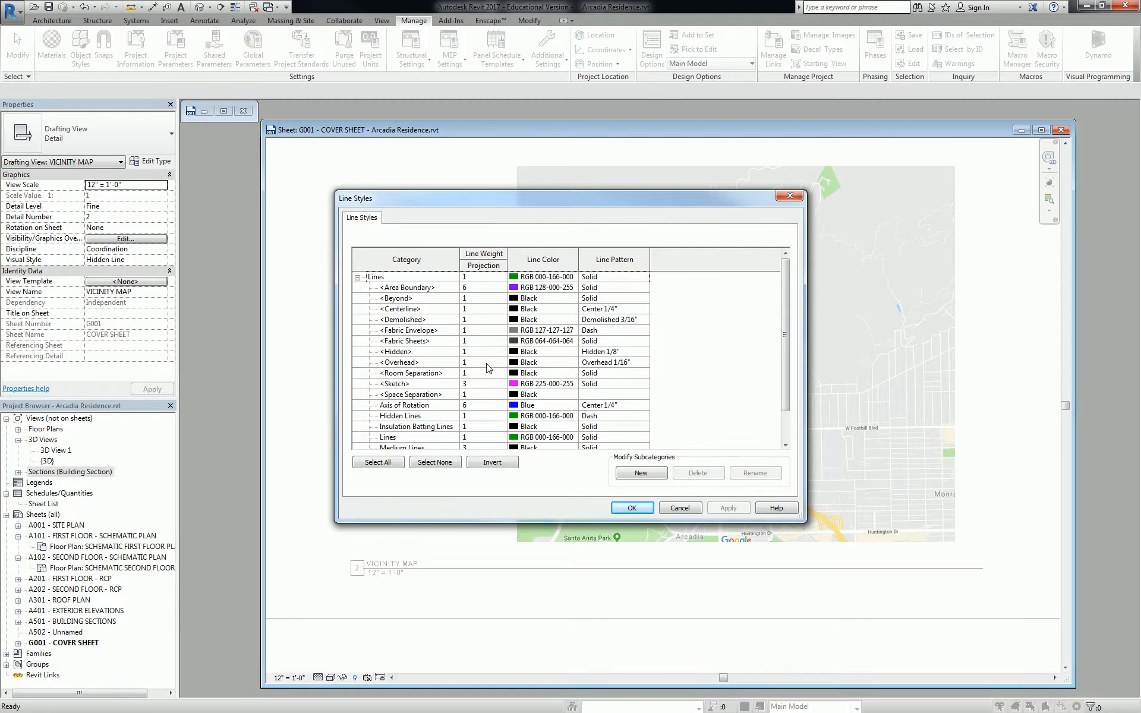
pyautogui.moveTo(786, 326); pyautogui.dragTo(785, 361)
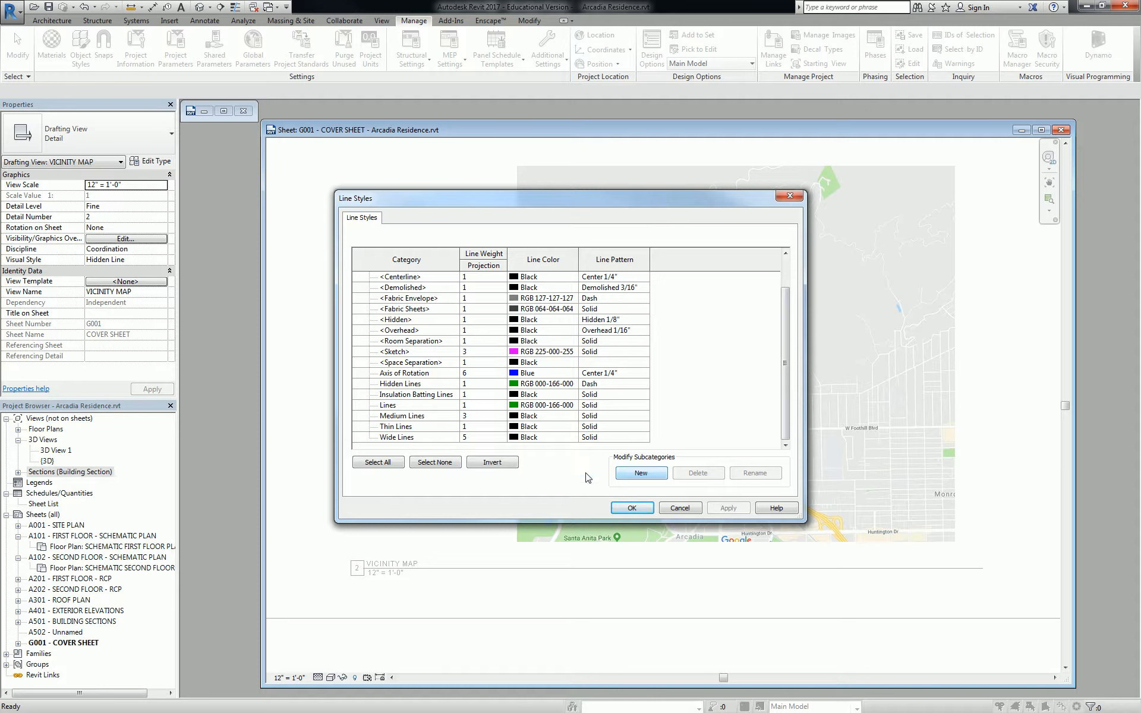
# Create new Lines subcategories named 1, 2 and 3
pyautogui.click(639, 476)
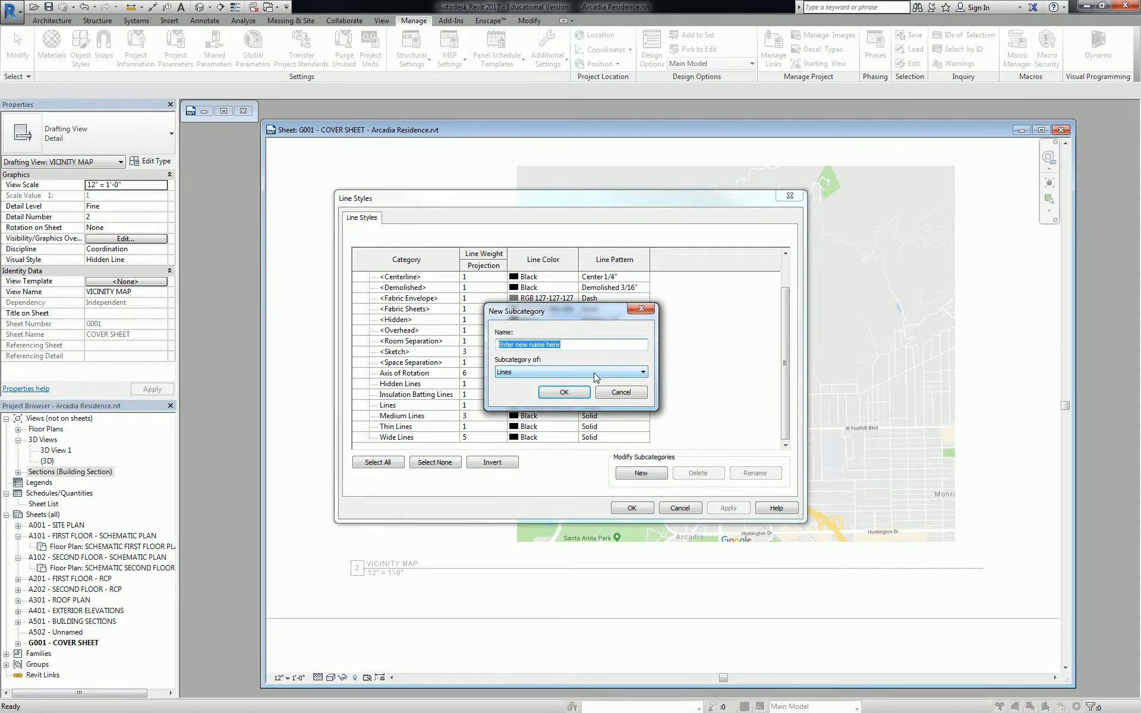
pyautogui.write('1')
pyautogui.click(564, 394)
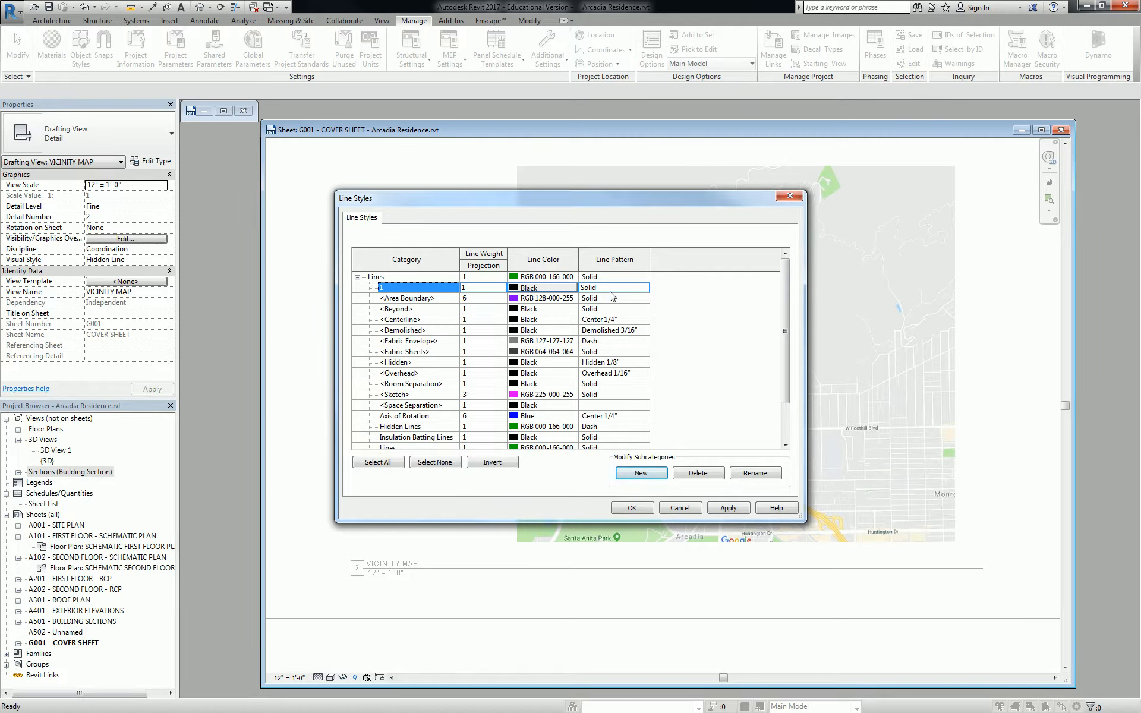
pyautogui.click(650, 474)
pyautogui.write('2')
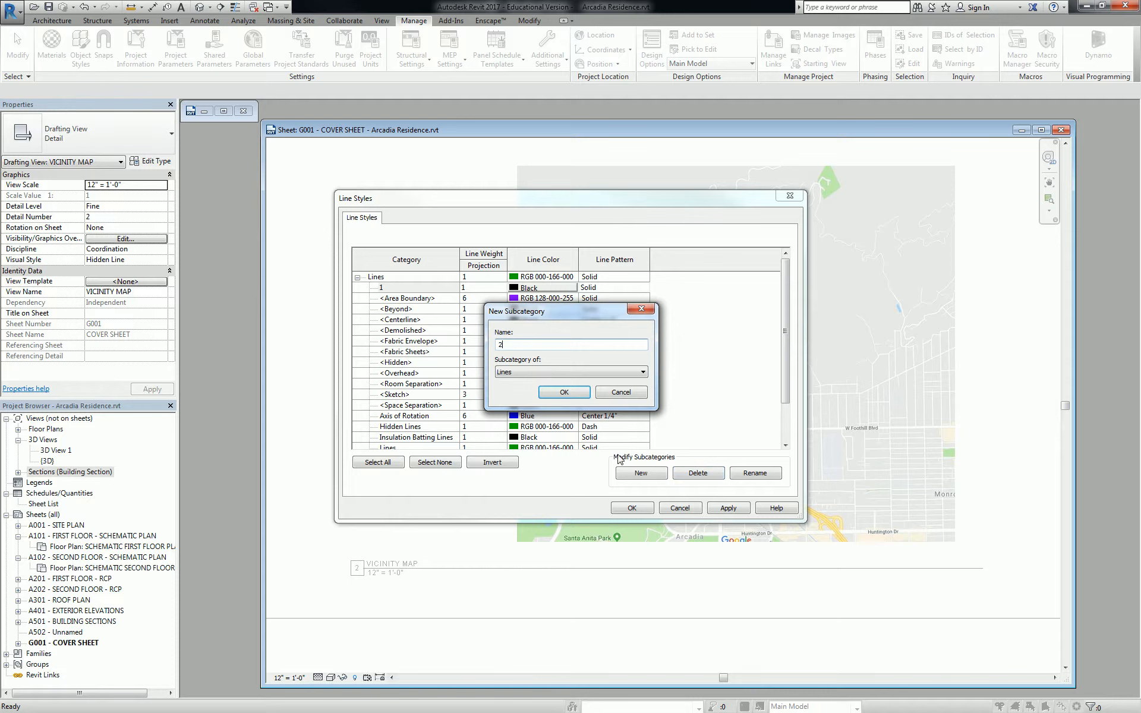
pyautogui.click(572, 393)
pyautogui.click(641, 473)
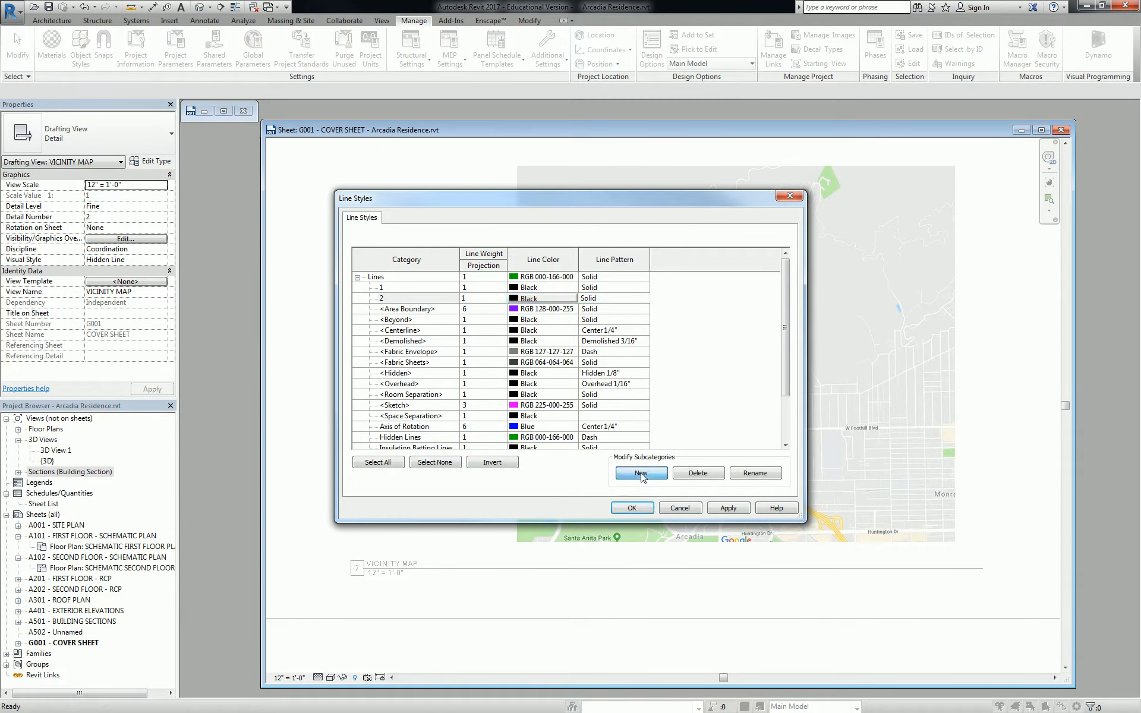
pyautogui.write('3')
pyautogui.click(565, 394)
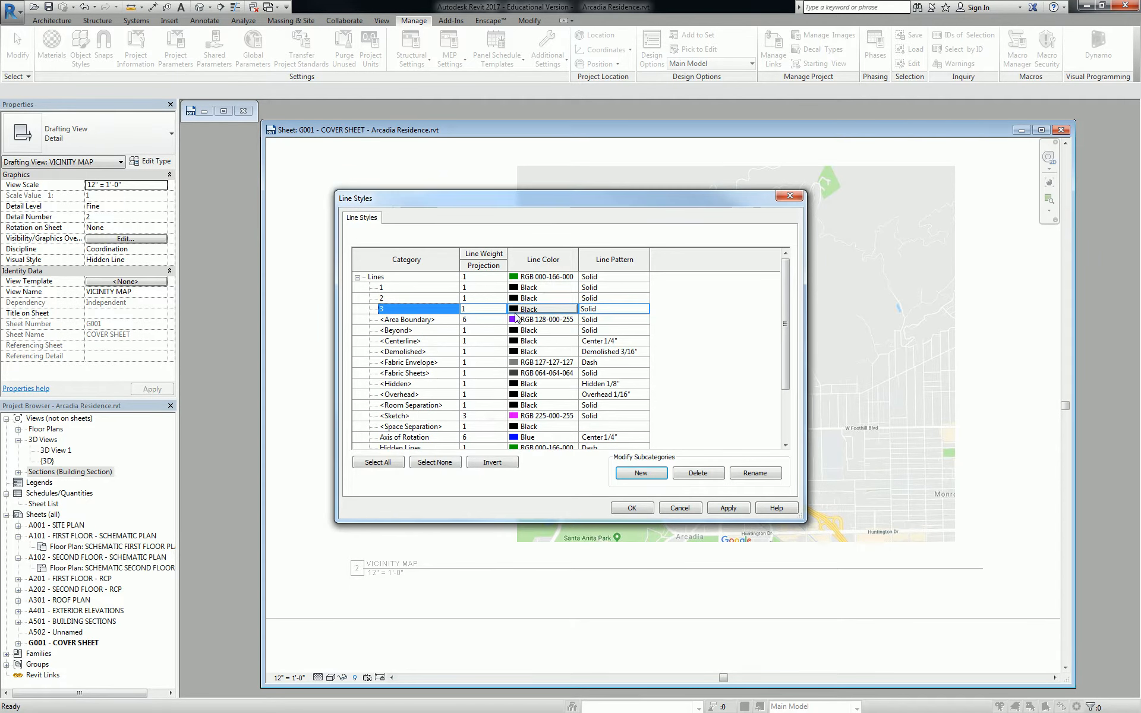
# Set the line weight of subcategory 2 to 2 and subcategory 3 to 3
pyautogui.click(482, 299)
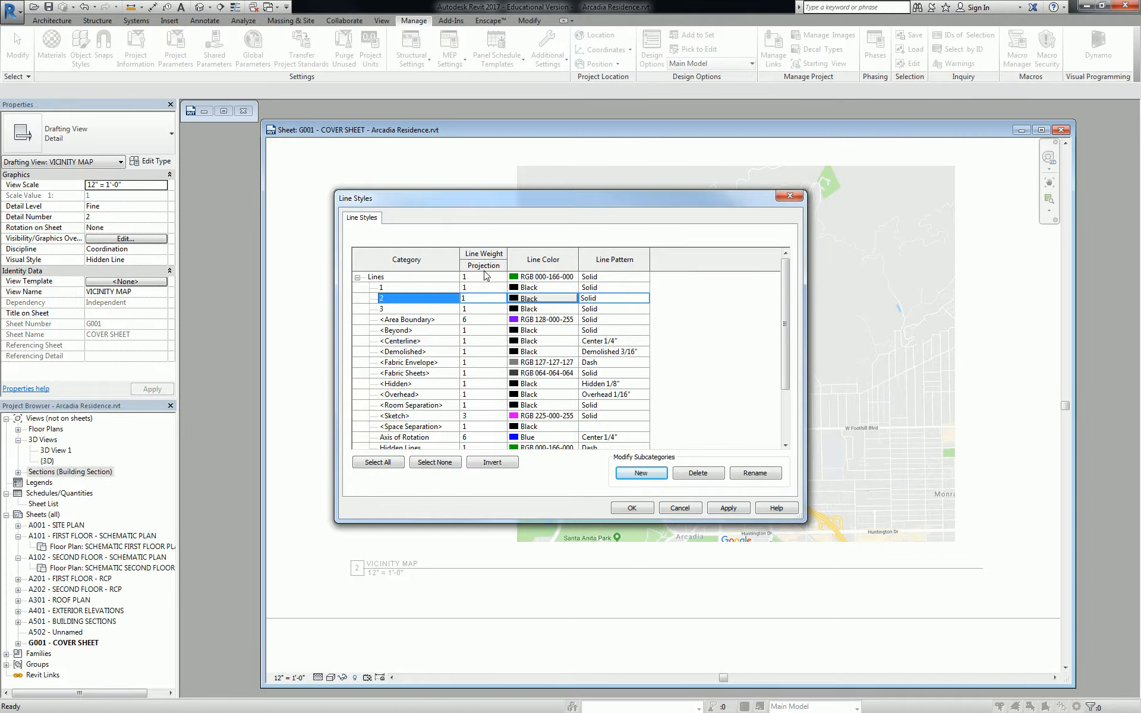
pyautogui.click(482, 298)
pyautogui.write('2')
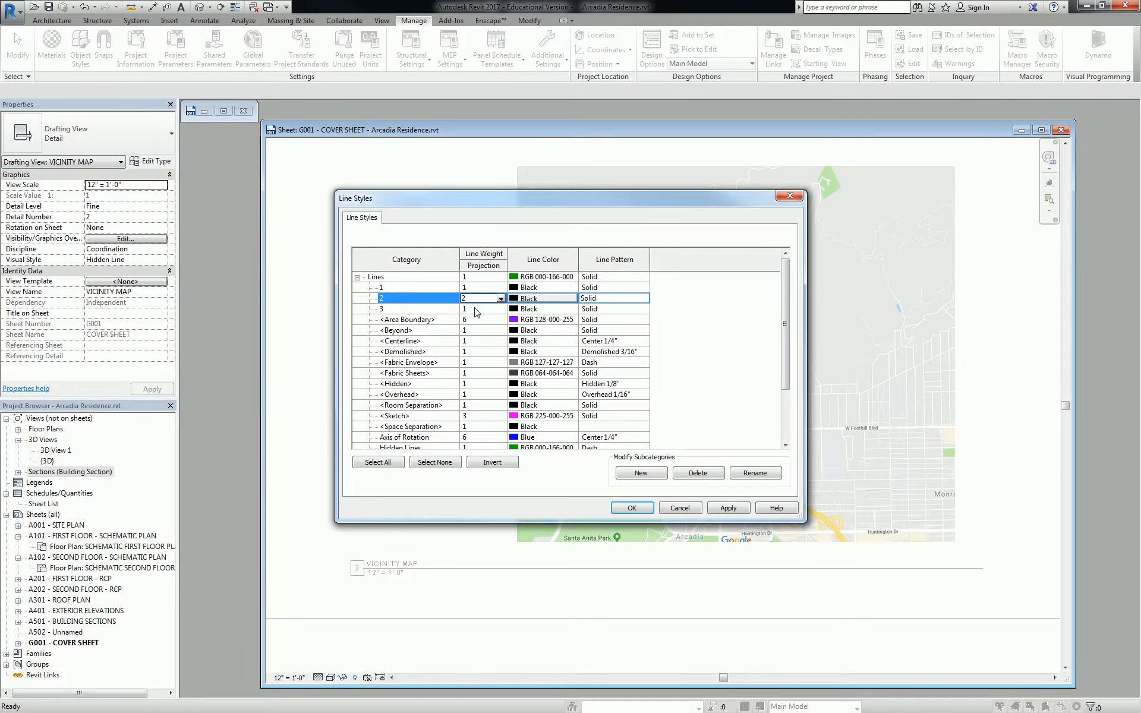
pyautogui.click(476, 310)
pyautogui.click(476, 309)
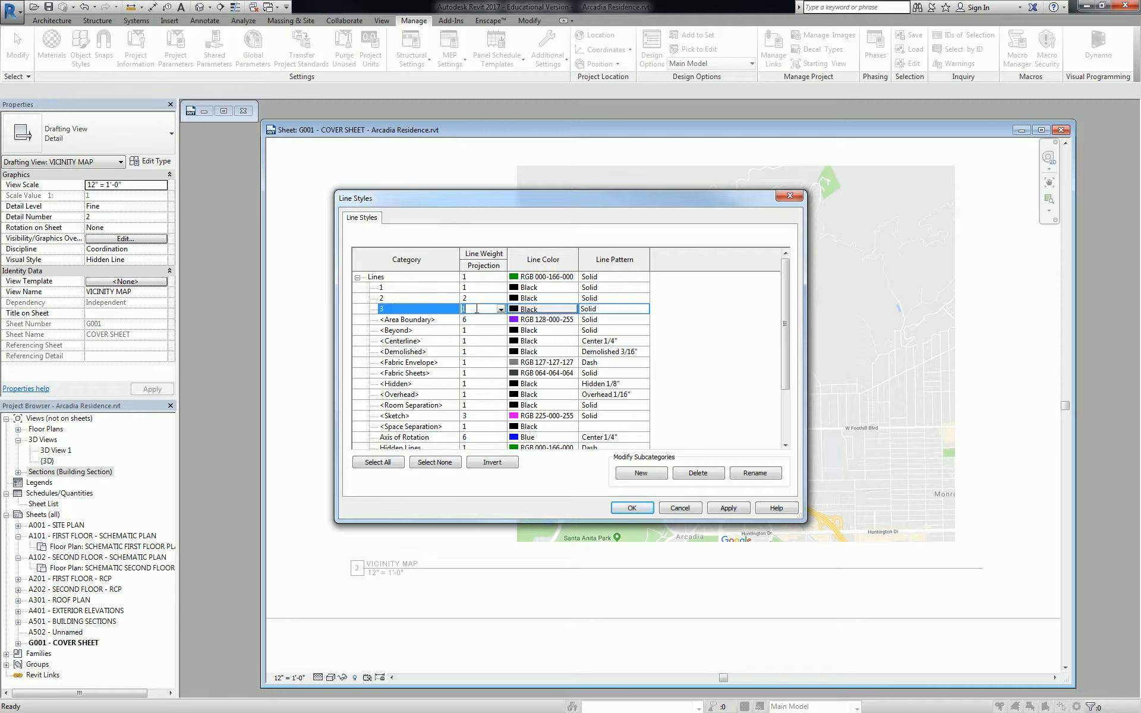
pyautogui.write('3')
# Add line styles 6 and 10 with line weights 6 and 10, and apply
pyautogui.click(646, 473)
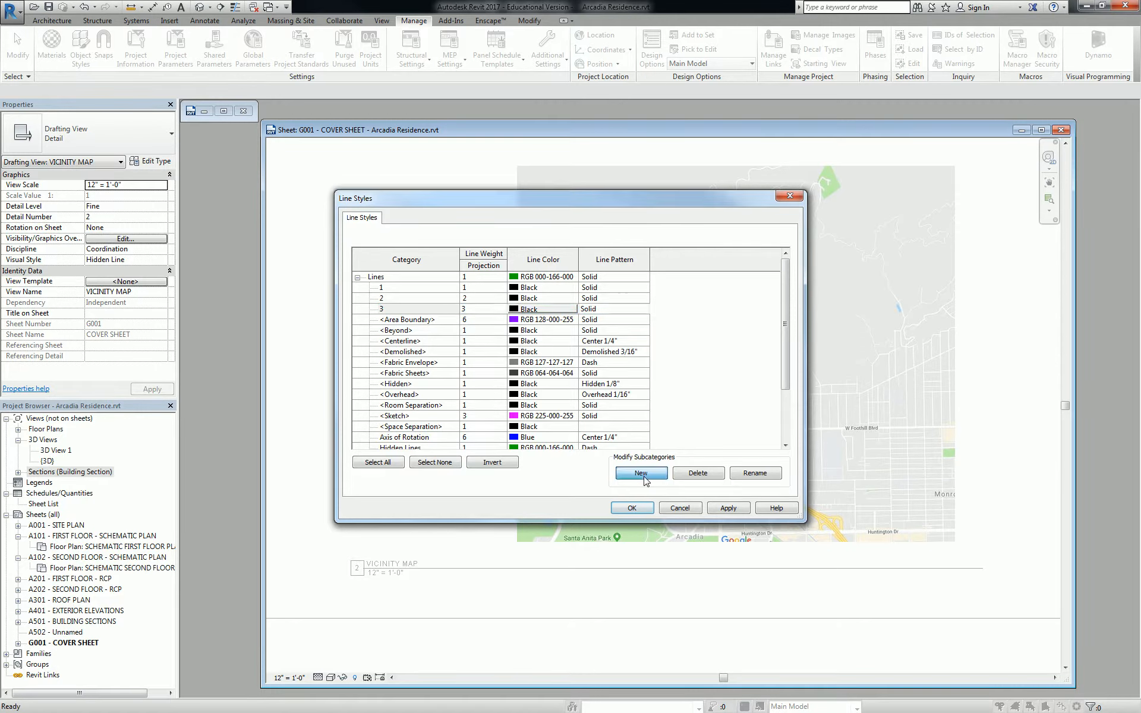
pyautogui.write('6')
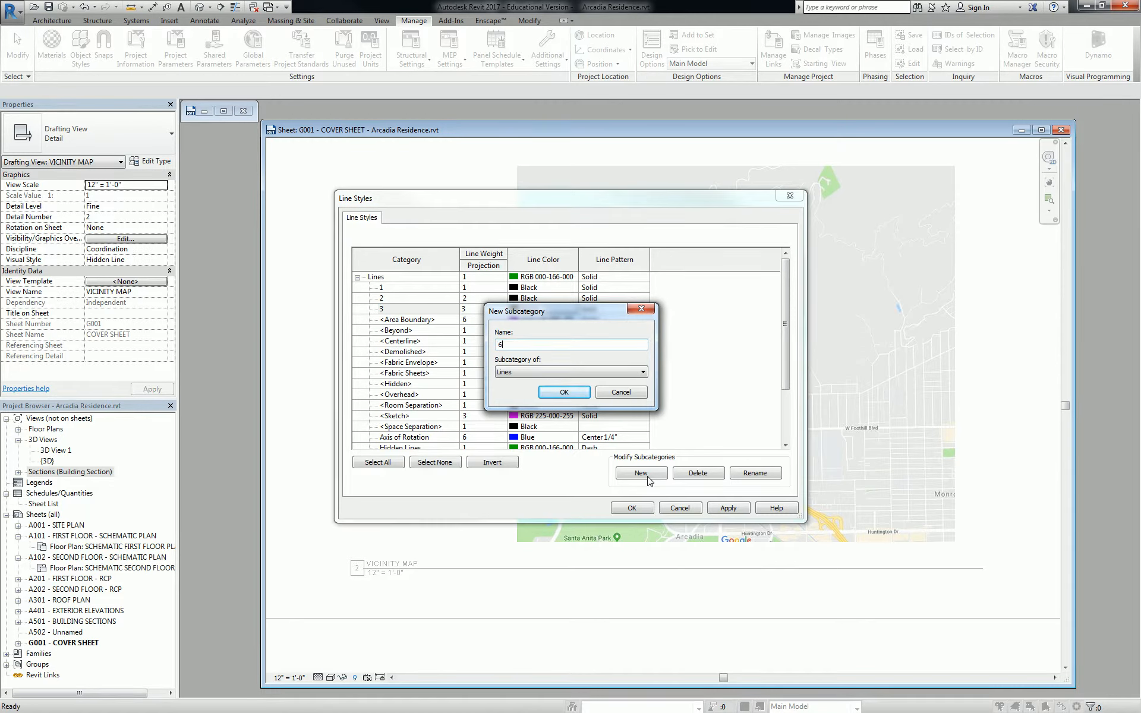
pyautogui.click(542, 393)
pyautogui.click(647, 474)
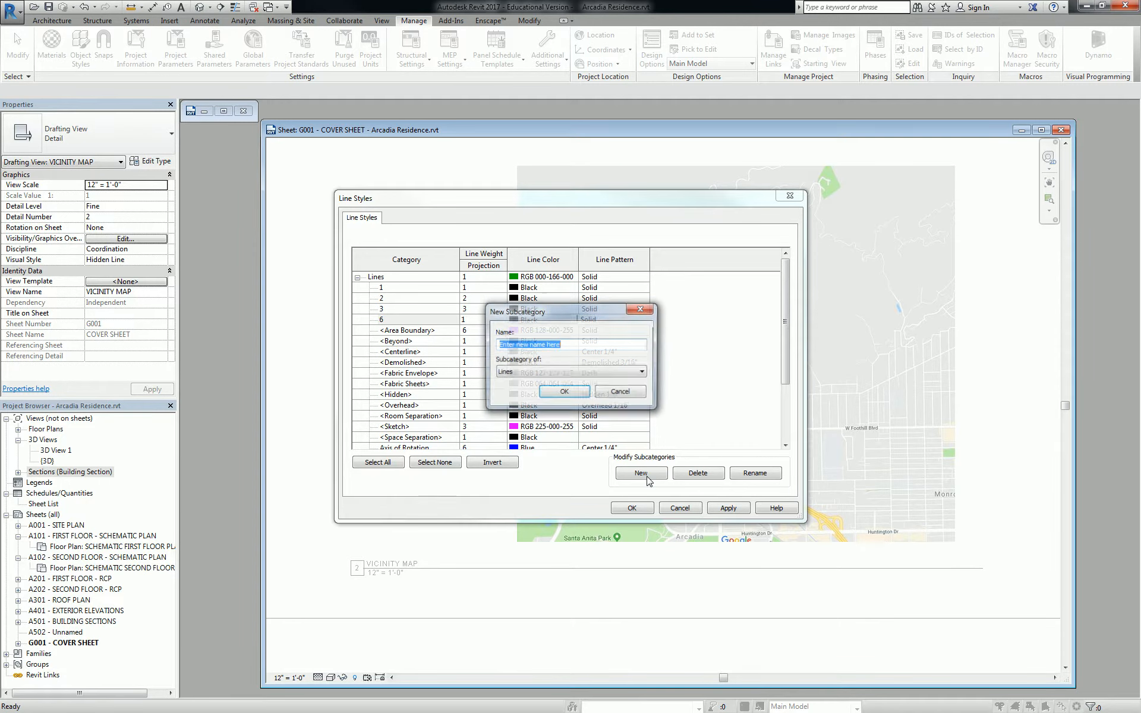
pyautogui.write('10')
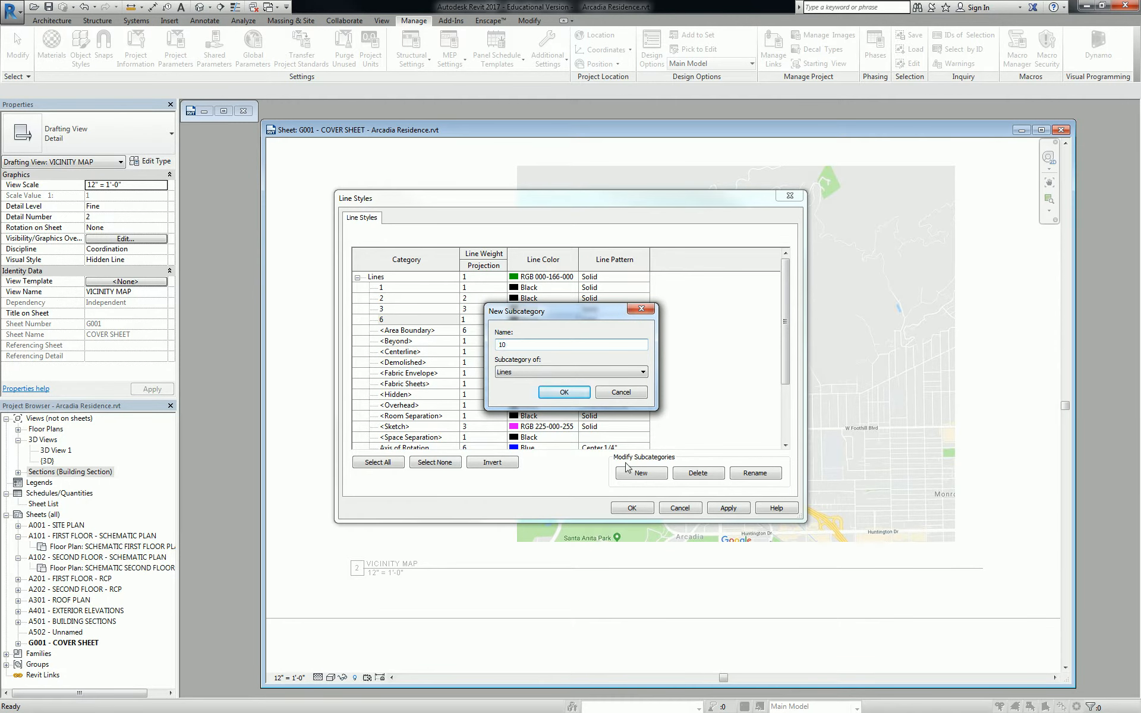
pyautogui.click(567, 394)
pyautogui.click(482, 319)
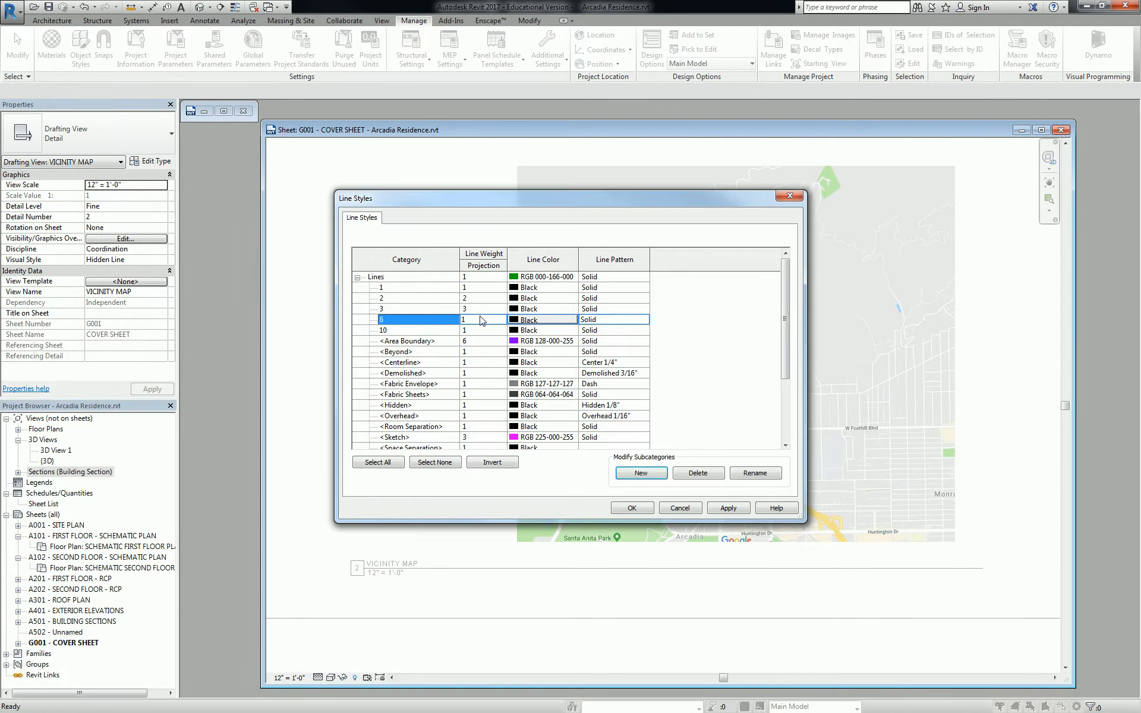
pyautogui.write('6')
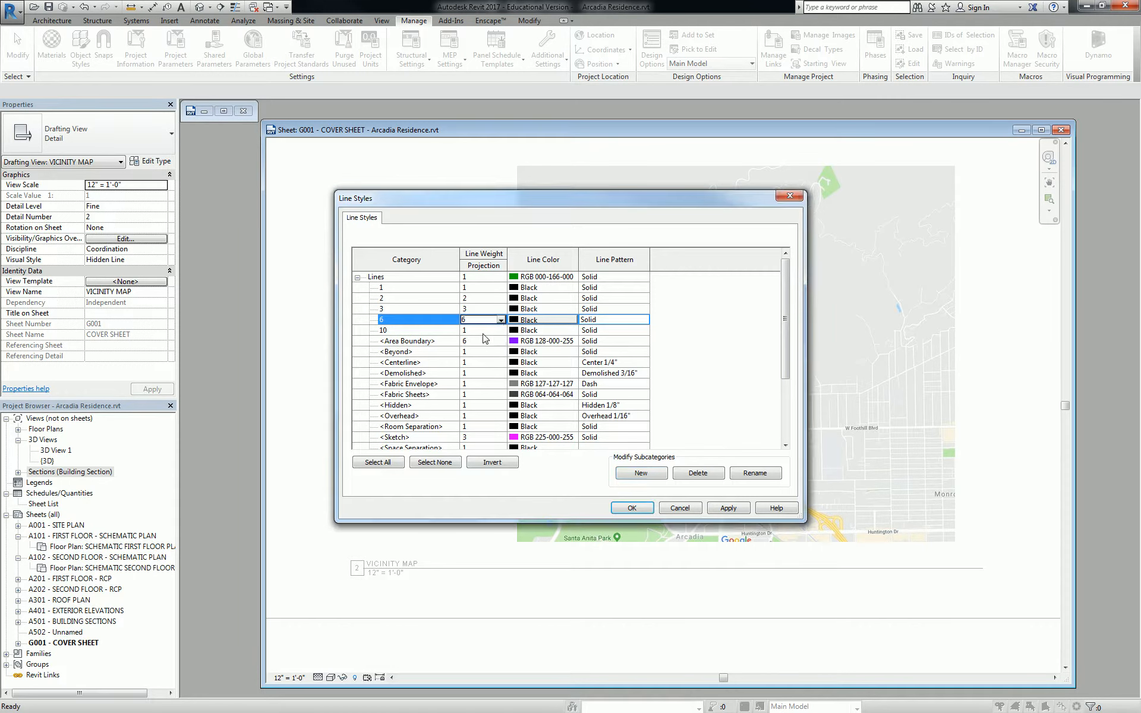
pyautogui.click(480, 330)
pyautogui.write('10')
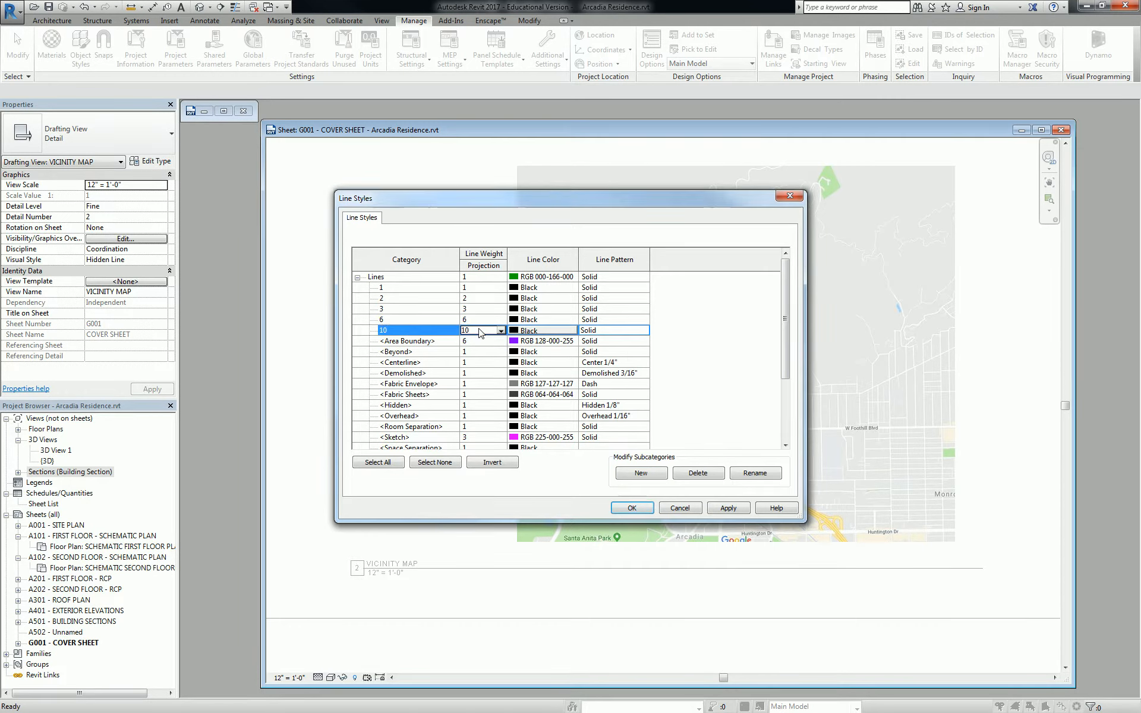
pyautogui.click(632, 508)
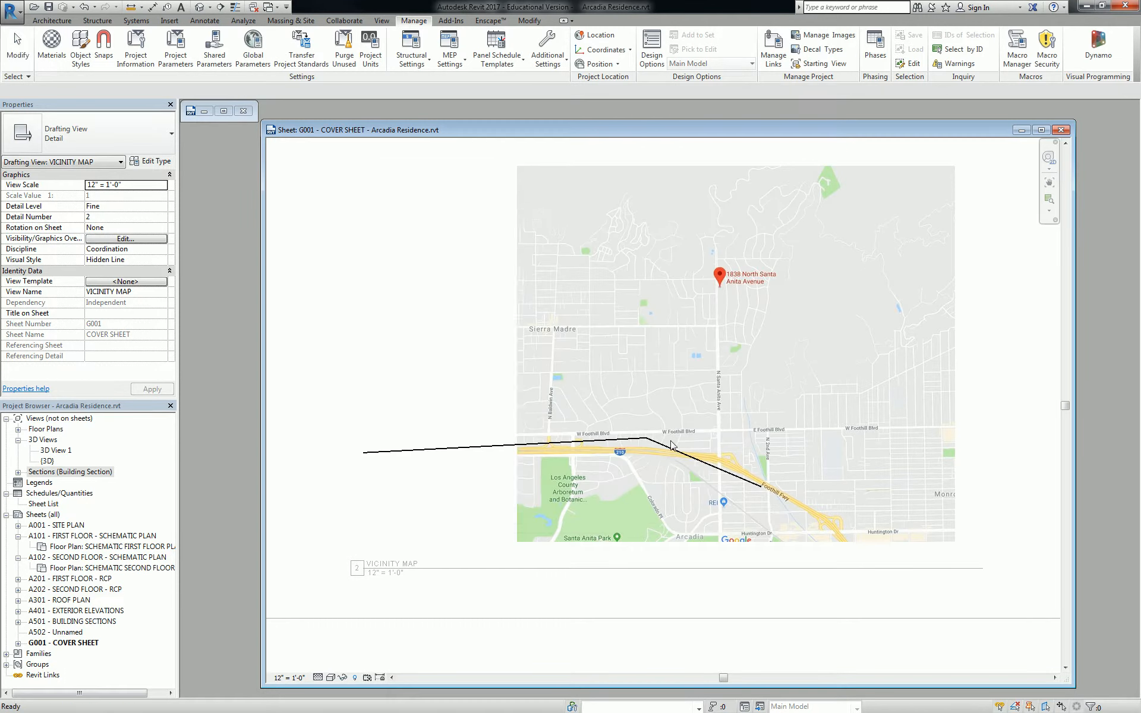
# Preview the trial lines by switching the diagonal one to style 6 and the freeway one to style 10
pyautogui.click(671, 450)
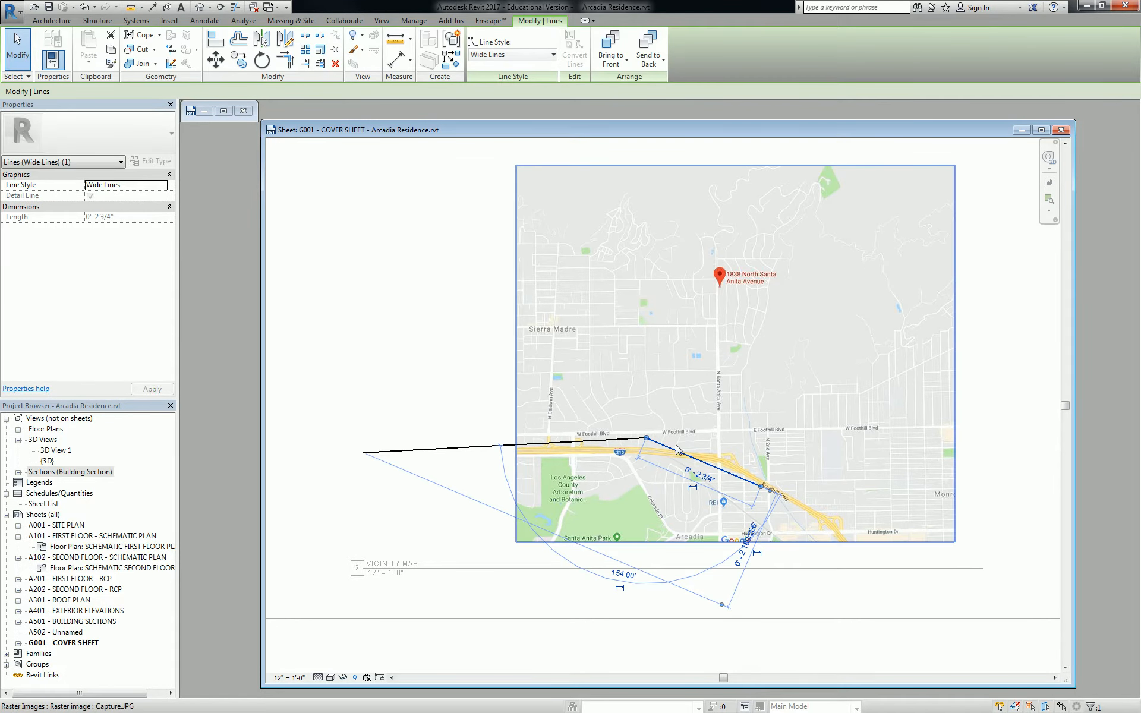
pyautogui.click(512, 58)
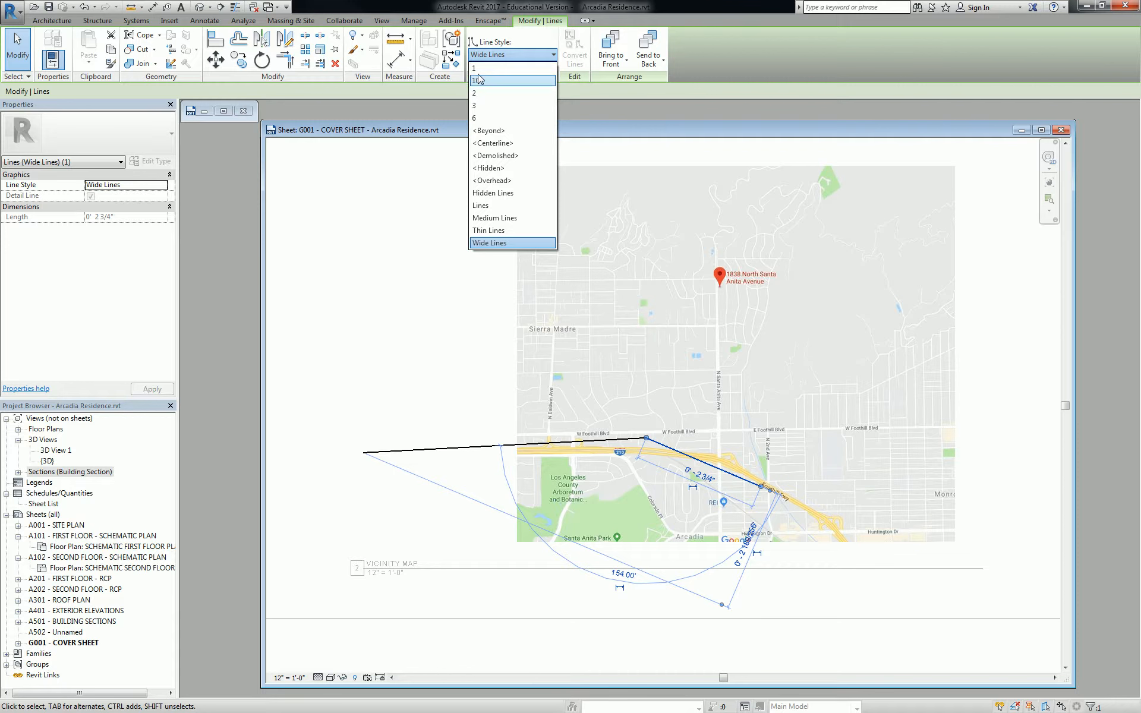
pyautogui.click(480, 118)
pyautogui.click(432, 359)
pyautogui.scroll(3, 639, 453)
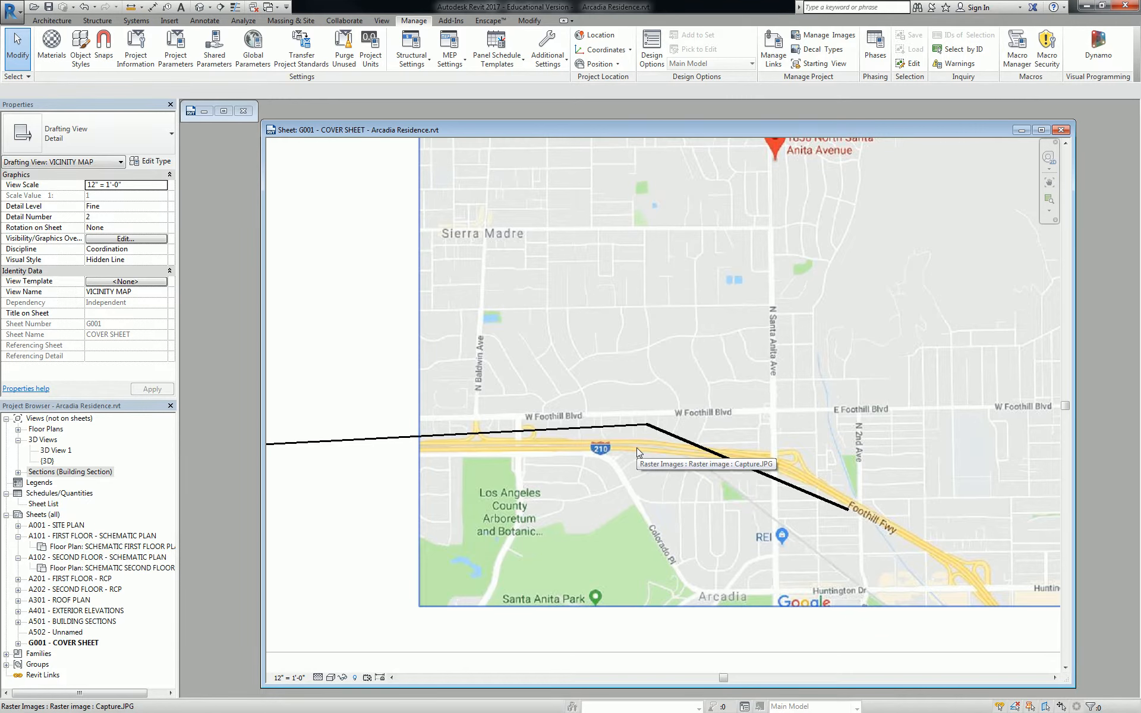
pyautogui.click(655, 429)
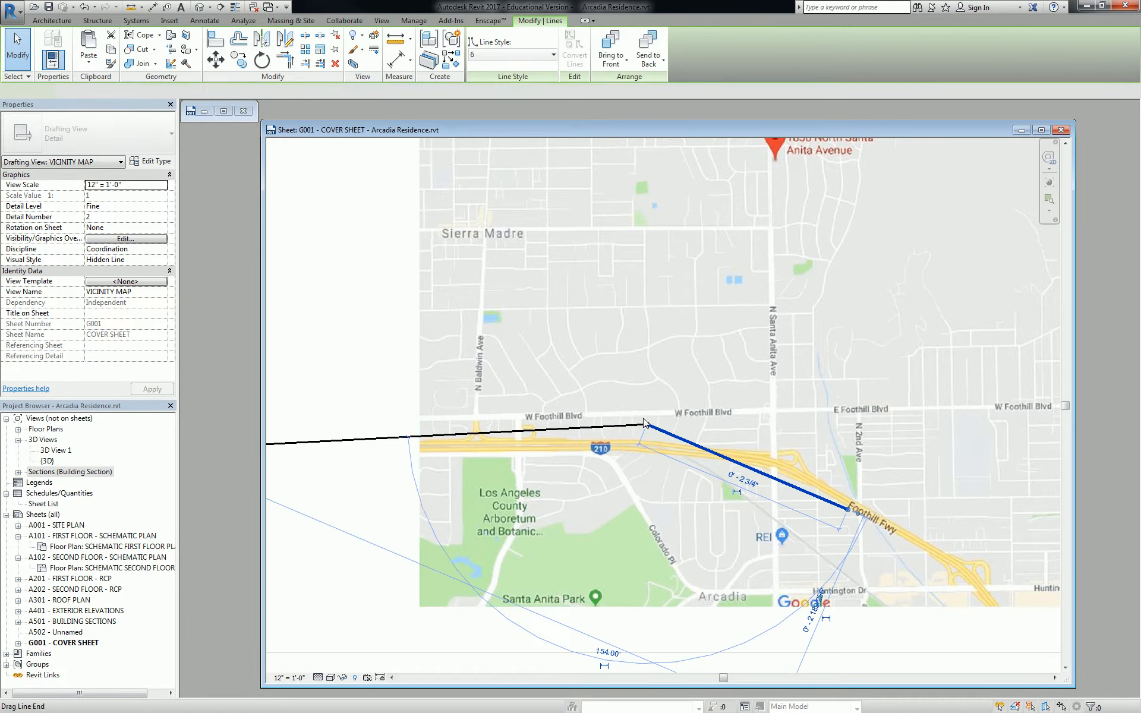
pyautogui.click(540, 57)
pyautogui.click(515, 83)
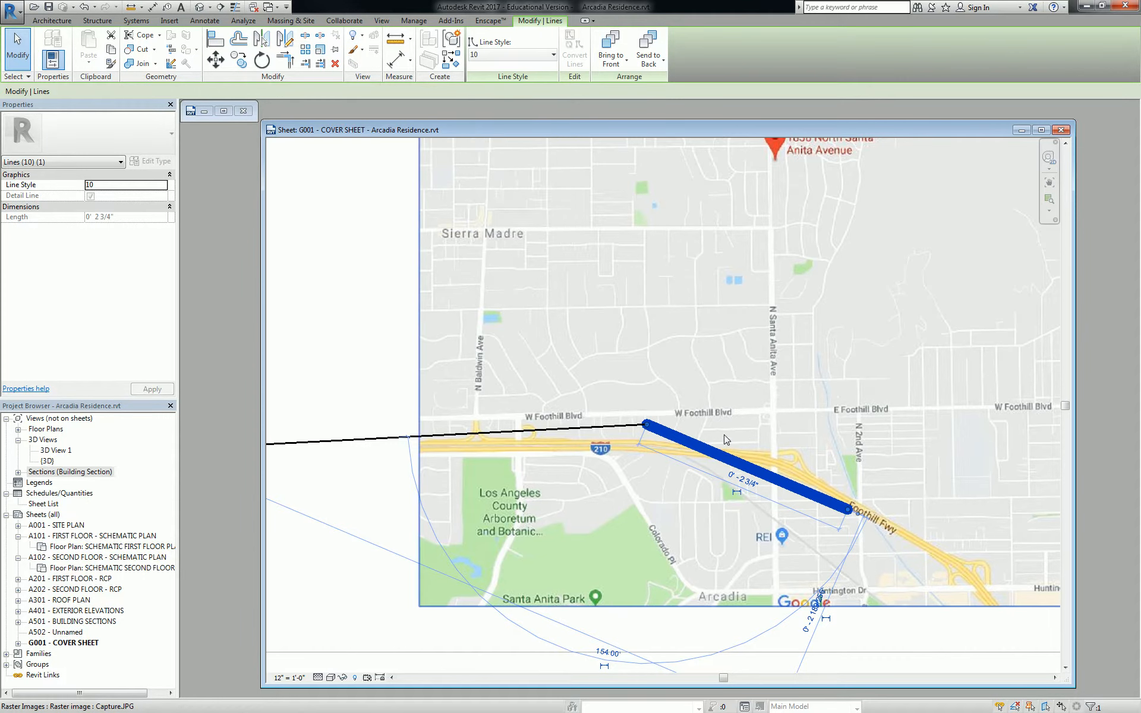
pyautogui.scroll(-3, 708, 432)
pyautogui.press('Escape')
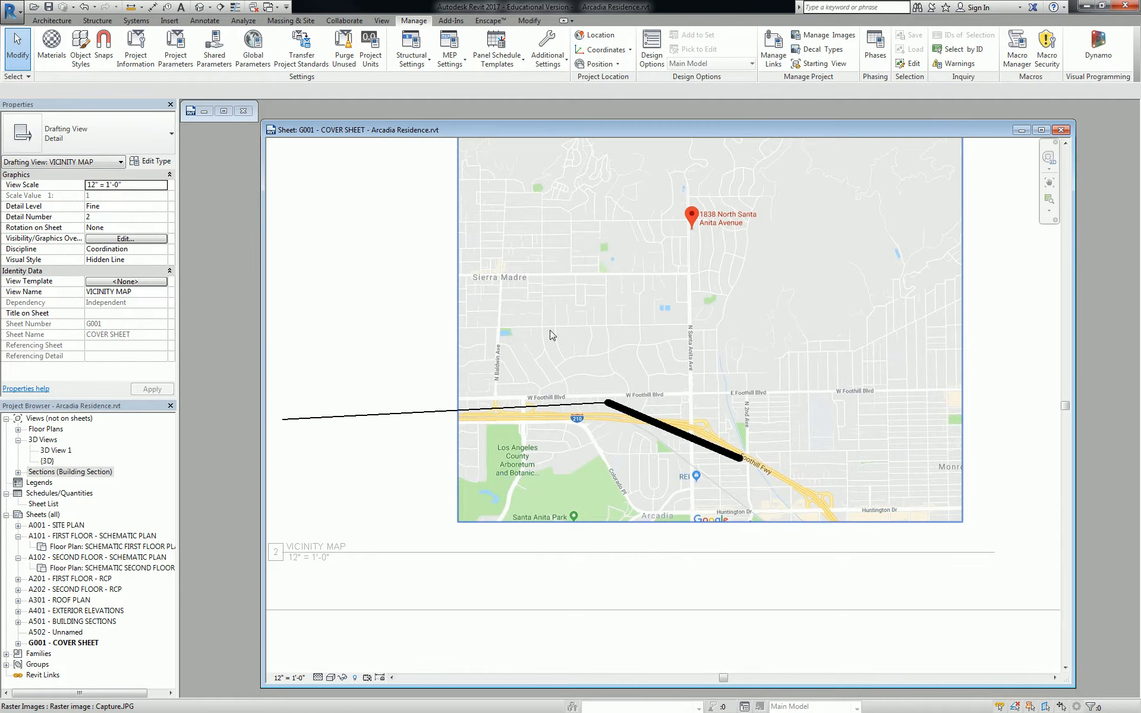
# Delete the thin and thick trial lines from the map
pyautogui.click(579, 407)
pyautogui.press('Delete')
pyautogui.click(636, 415)
pyautogui.press('Delete')
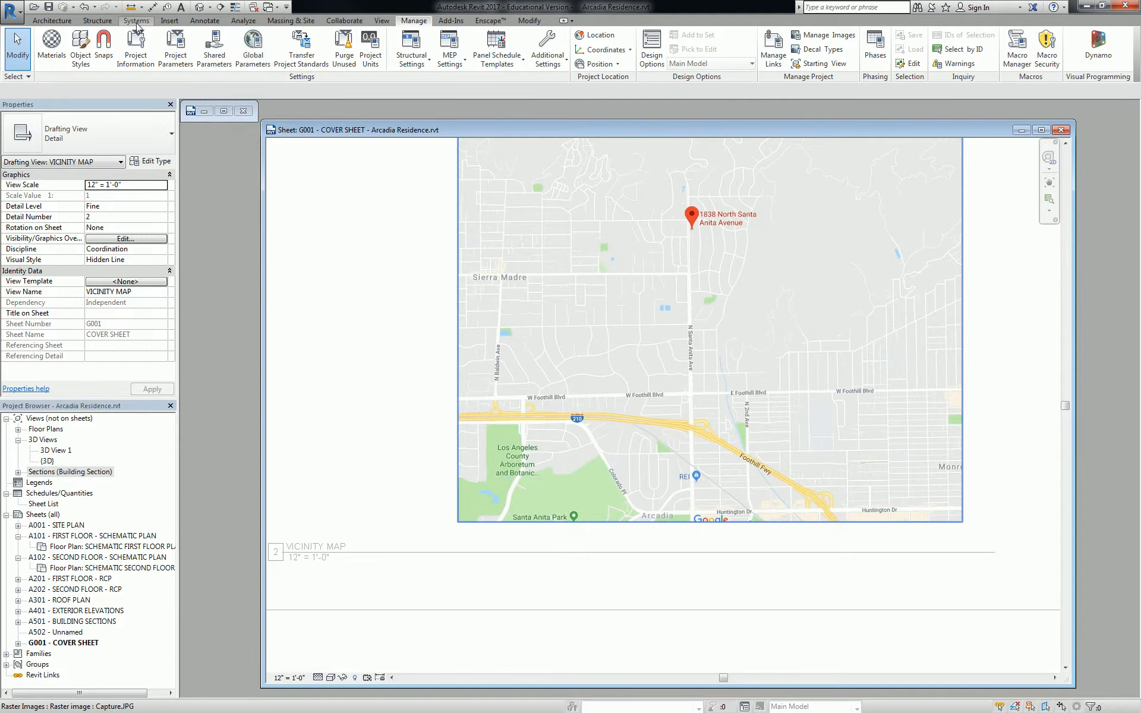
pyautogui.click(196, 23)
# Draw a line style 10 spline along the freeway from the map bottom to its left edge
pyautogui.click(304, 44)
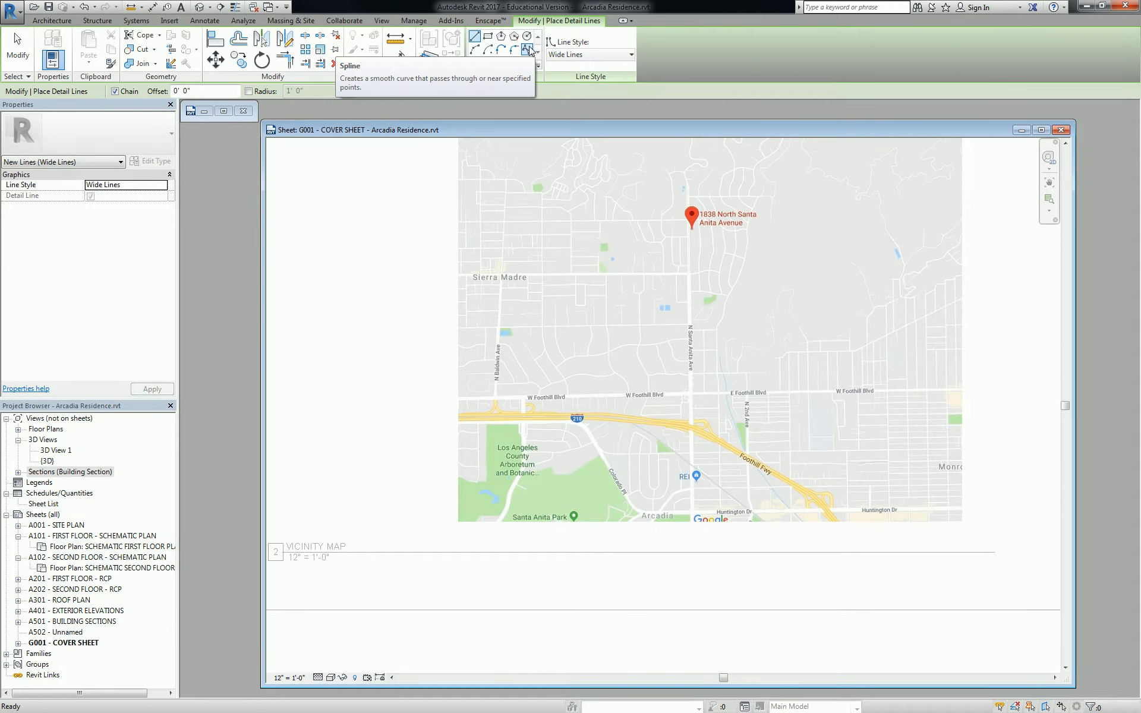
pyautogui.click(528, 50)
pyautogui.click(589, 55)
pyautogui.click(586, 92)
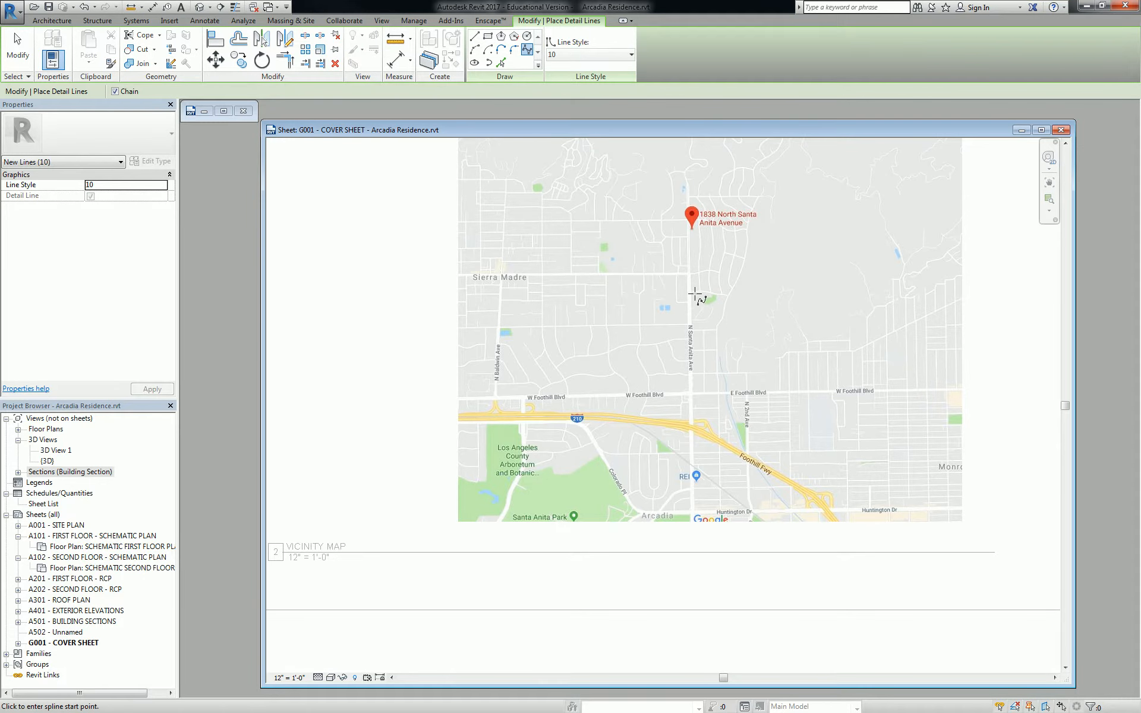
pyautogui.click(834, 516)
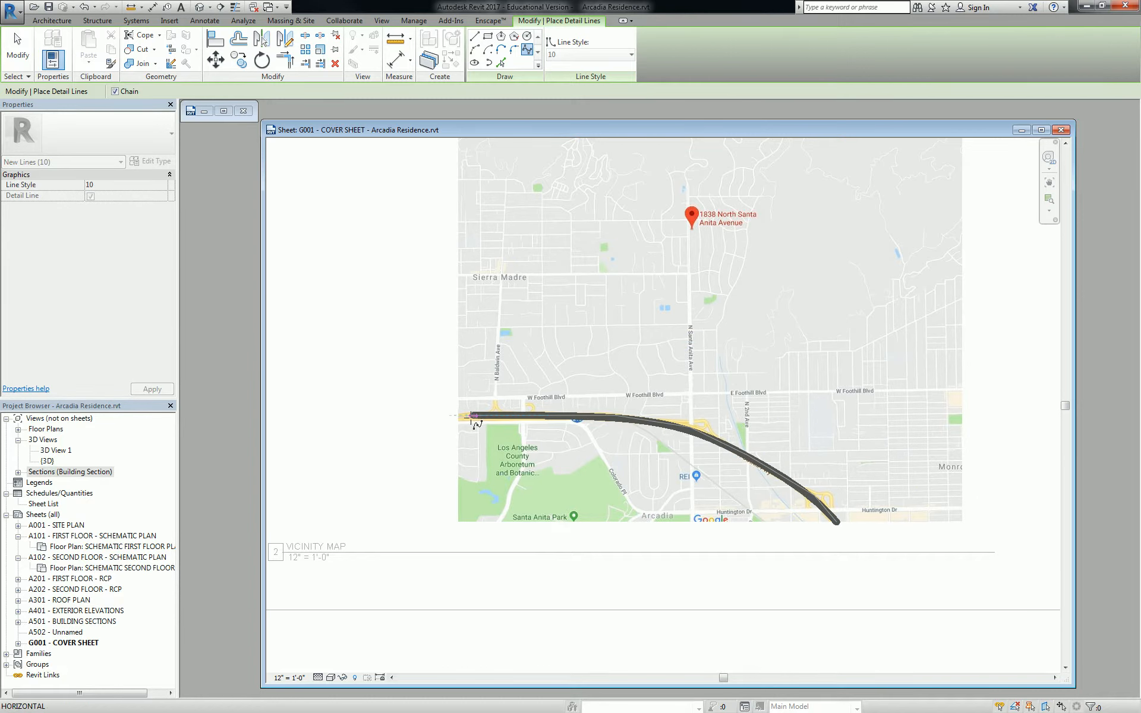
pyautogui.click(457, 416)
pyautogui.press('Escape')
pyautogui.press('Escape')
pyautogui.scroll(-2, 663, 444)
pyautogui.moveTo(694, 424); pyautogui.dragTo(665, 459, button='middle')
pyautogui.scroll(2, 667, 458)
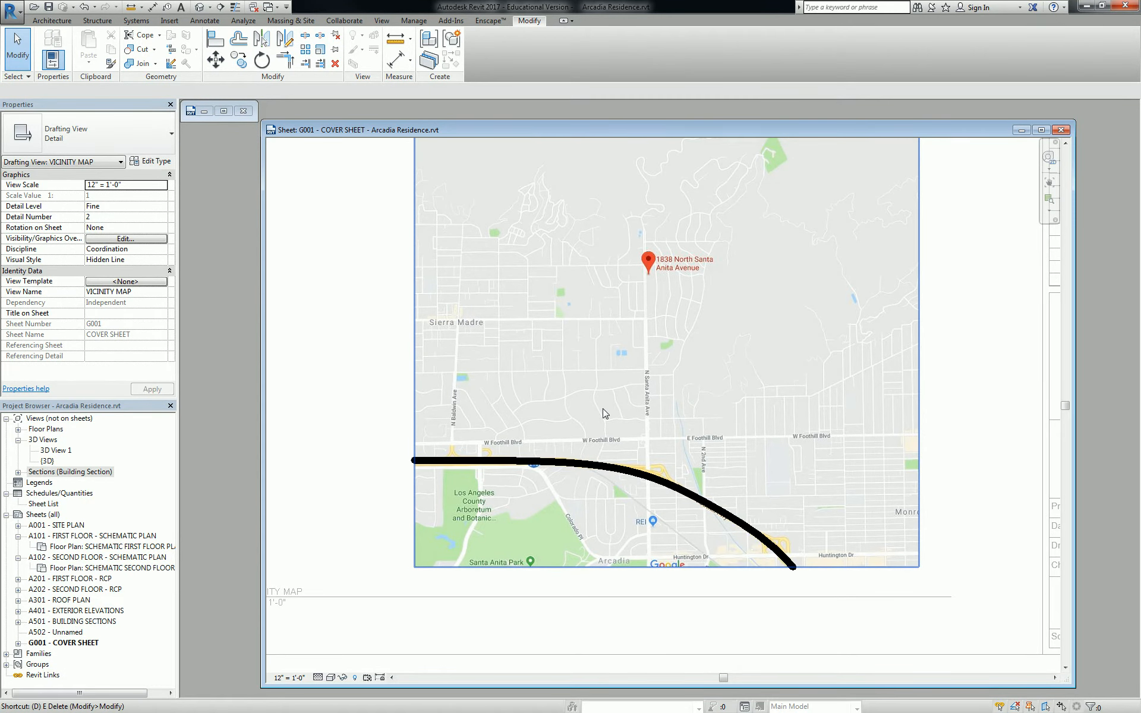
# With line style 6, draw straight lines along Santa Anita Ave and Sierra Madre
pyautogui.press('l')
pyautogui.click(550, 55)
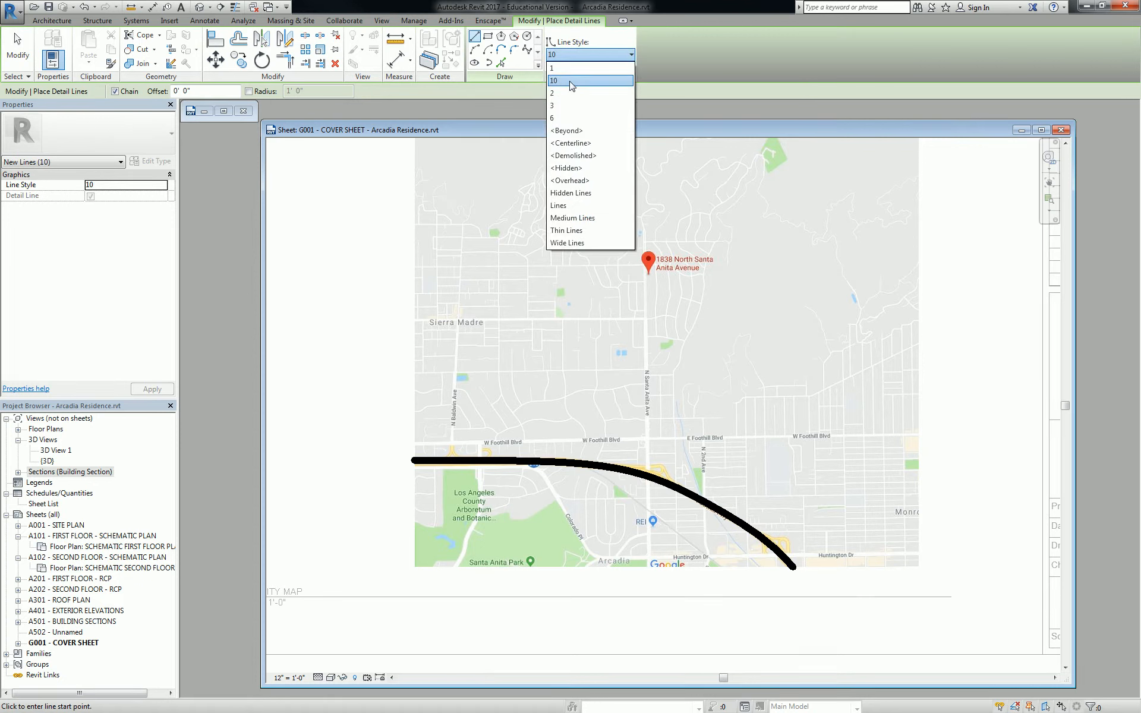
pyautogui.click(574, 118)
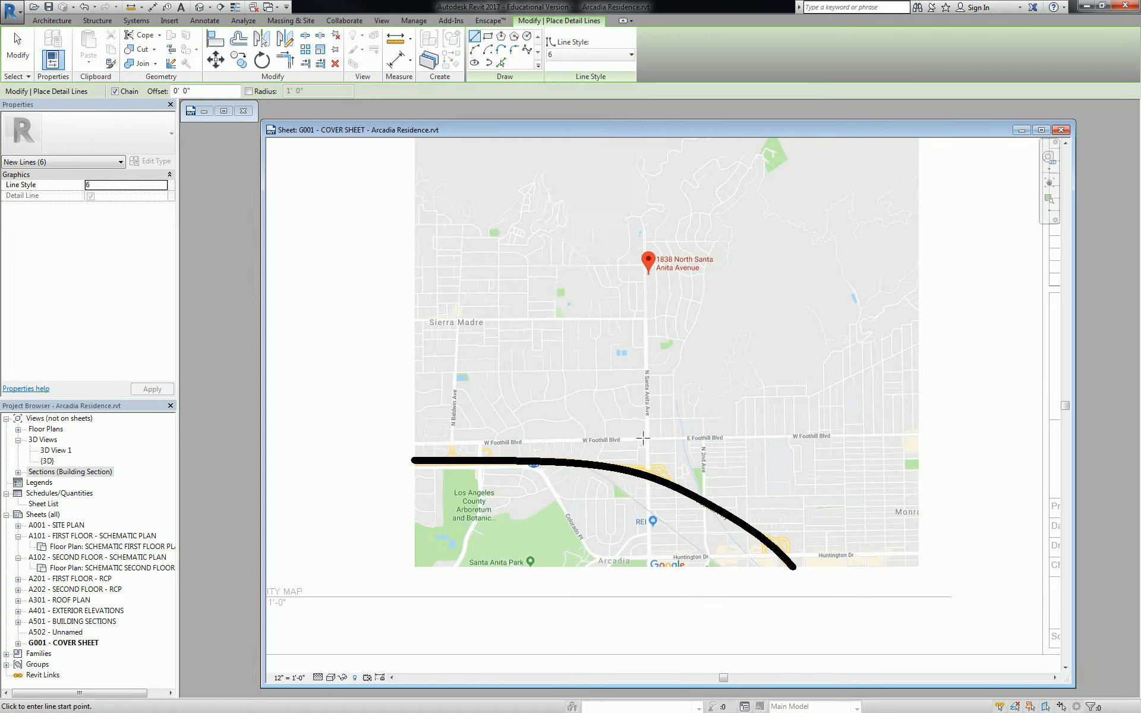
pyautogui.click(648, 567)
pyautogui.click(648, 228)
pyautogui.press('Escape')
pyautogui.click(646, 318)
pyautogui.click(415, 320)
pyautogui.press('Escape')
# Trace Foothill Blvd across the map and 2nd Ave down toward Huntington Dr
pyautogui.click(414, 443)
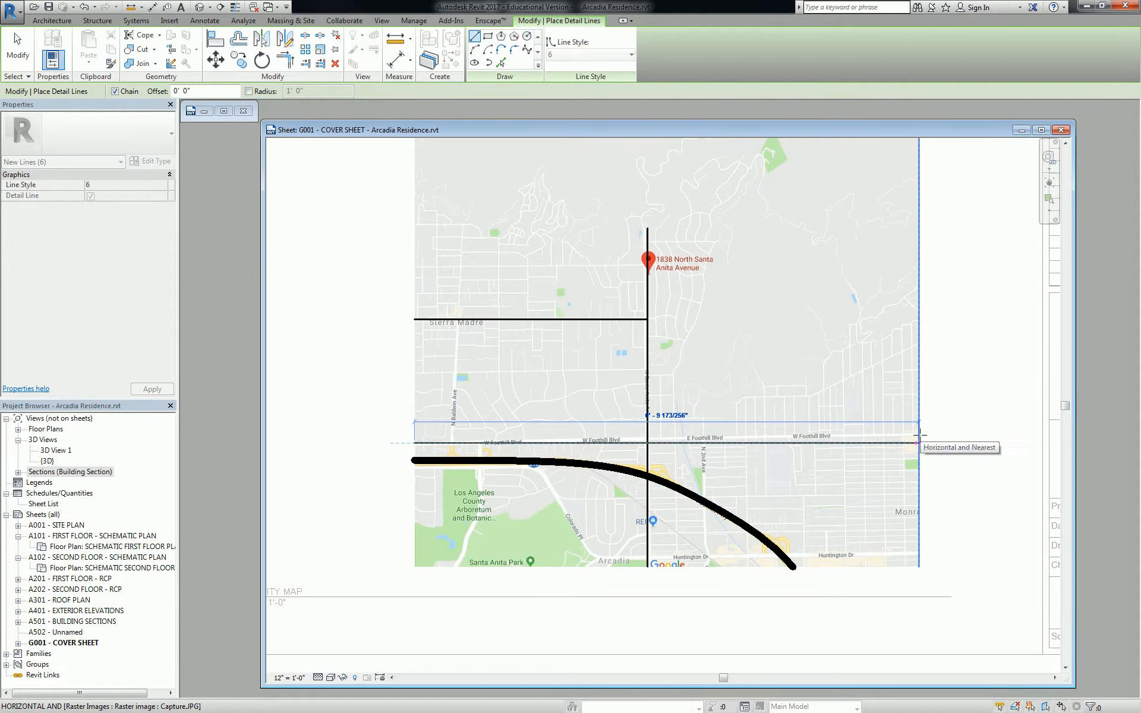
pyautogui.press('alt')
pyautogui.scroll(5, 919, 434)
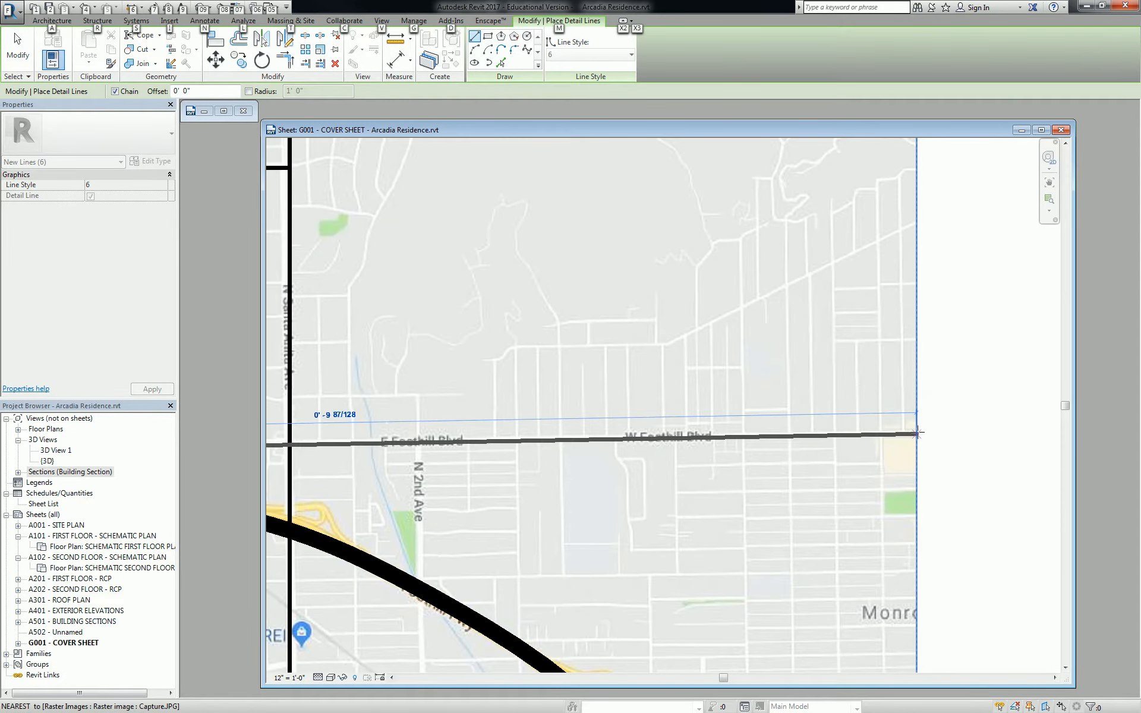
pyautogui.click(919, 434)
pyautogui.scroll(-5, 951, 416)
pyautogui.press('Escape')
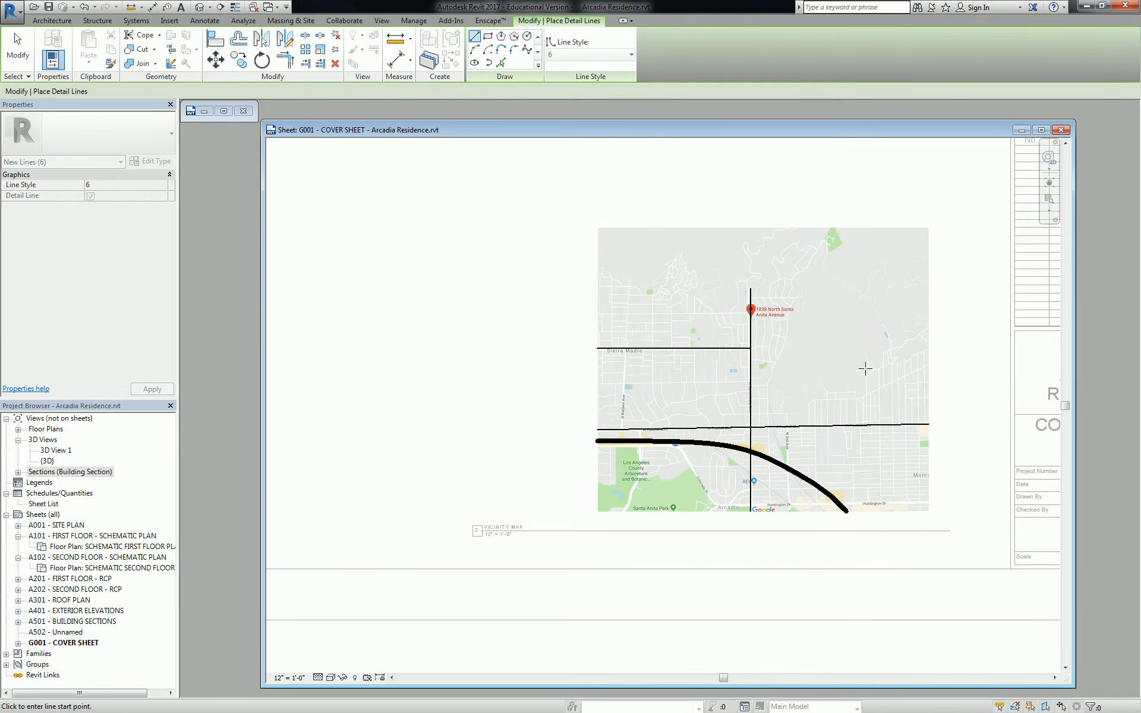
pyautogui.scroll(3, 781, 440)
pyautogui.click(792, 414)
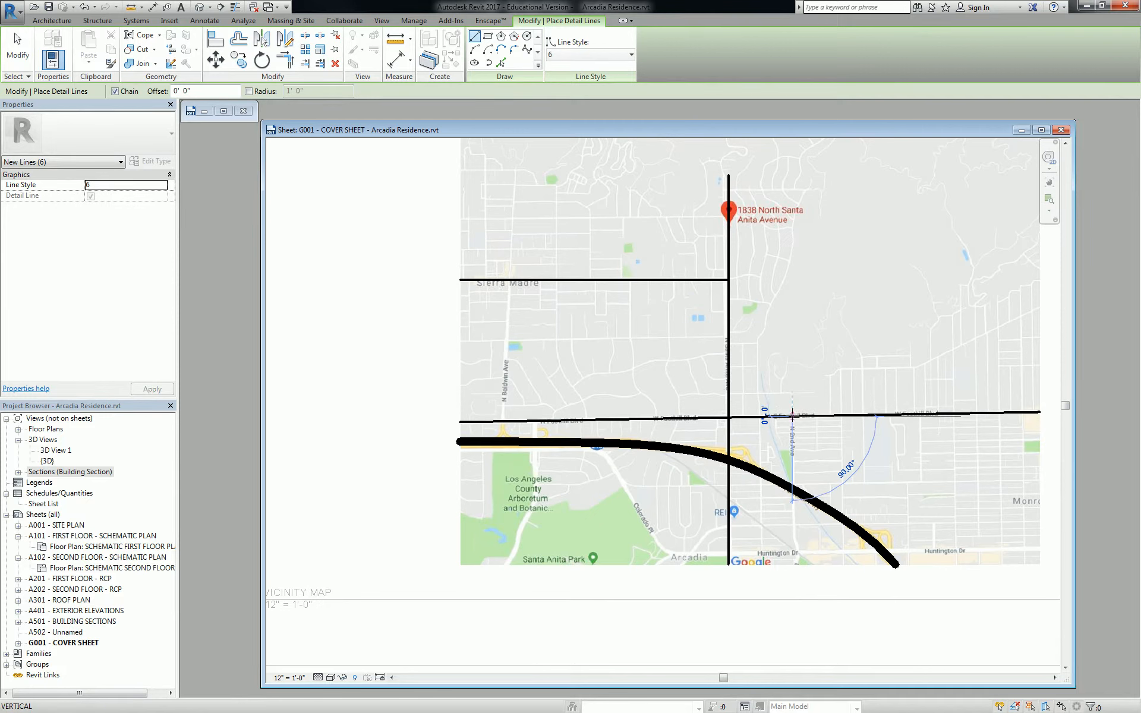
pyautogui.click(796, 550)
pyautogui.press('Escape')
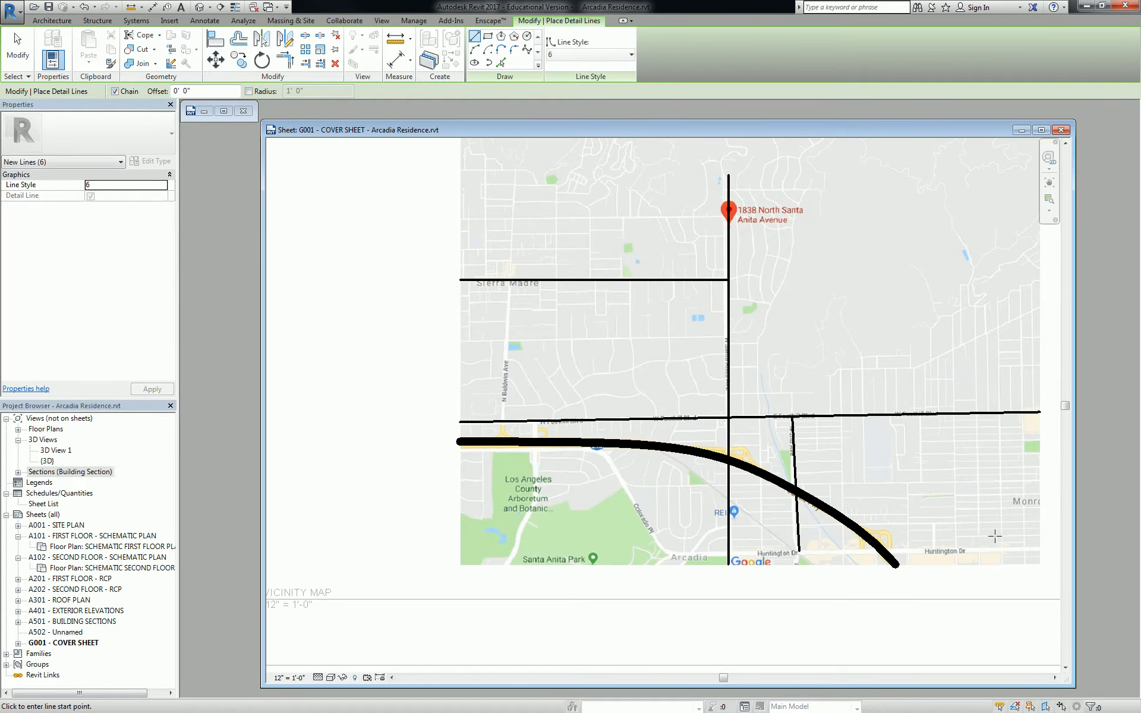
# Trace Huntington Dr, then Colorado Pl diagonally up and across to the map's left edge
pyautogui.click(1039, 551)
pyautogui.scroll(2, 764, 547)
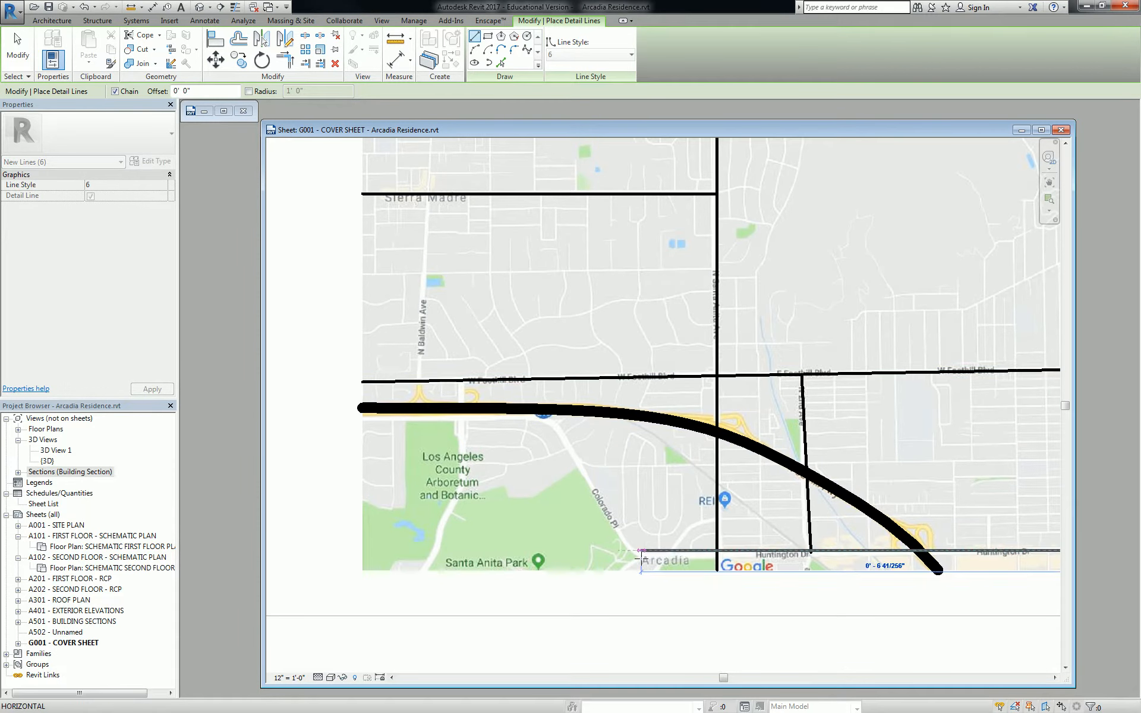
pyautogui.click(641, 559)
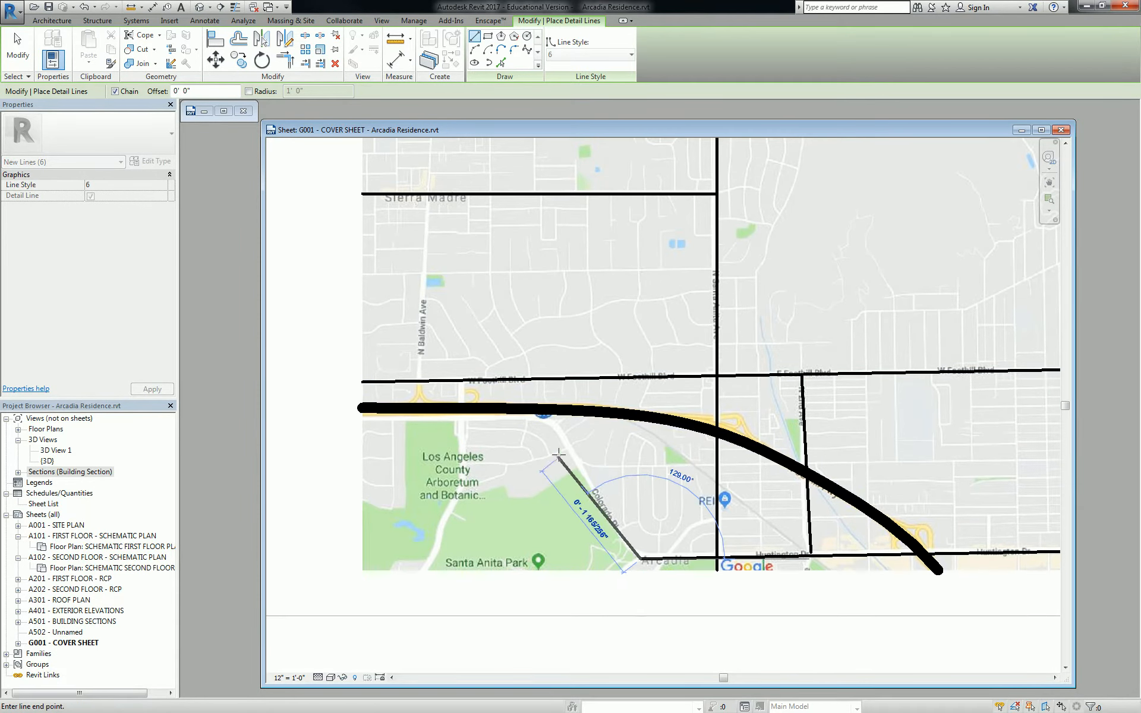
pyautogui.click(547, 418)
pyautogui.click(358, 418)
pyautogui.press('Escape')
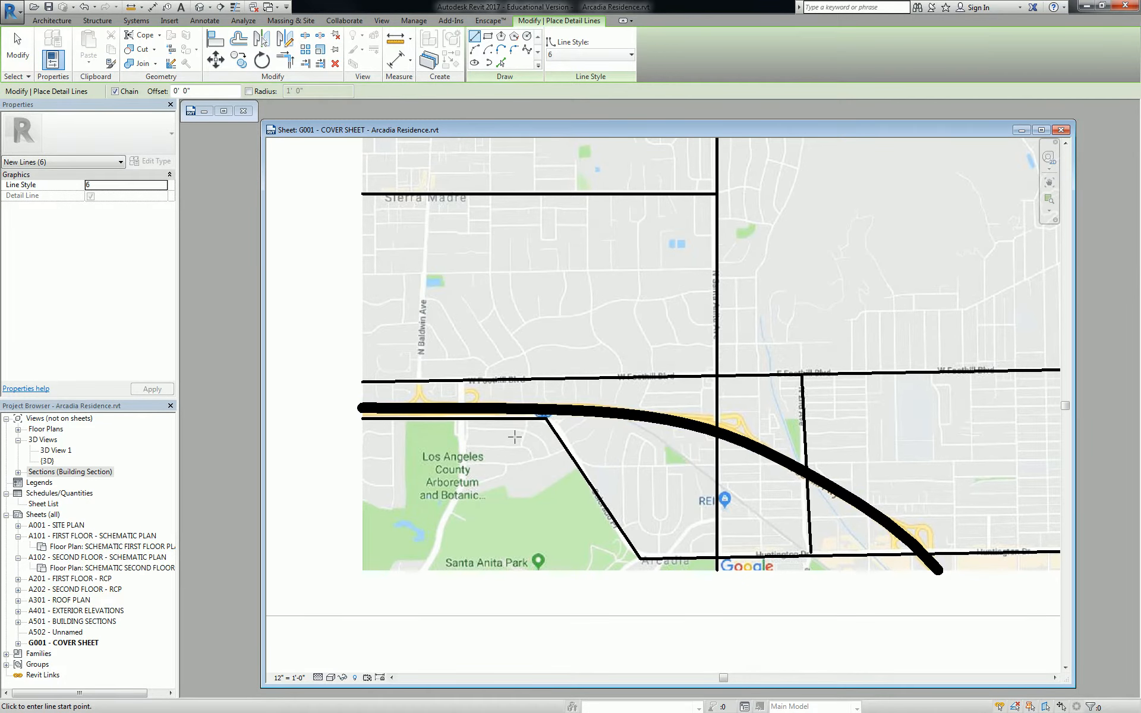
# Fillet the corner where Colorado Pl's diagonal meets the Huntington Dr line
pyautogui.click(517, 51)
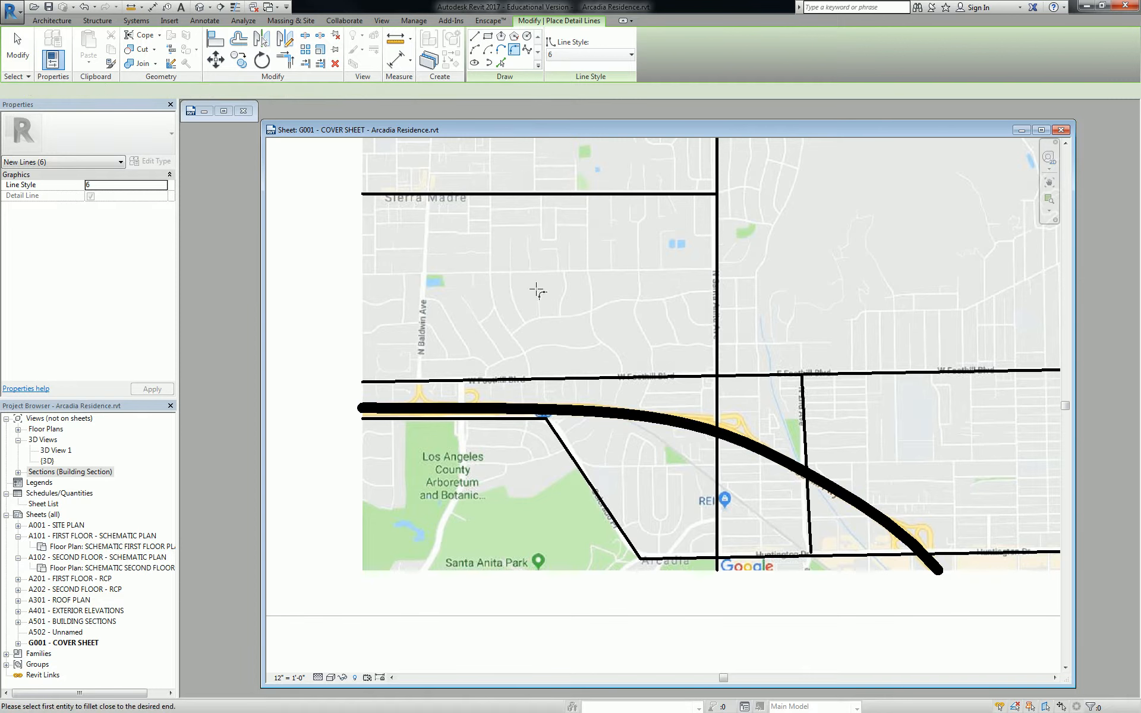
pyautogui.click(541, 427)
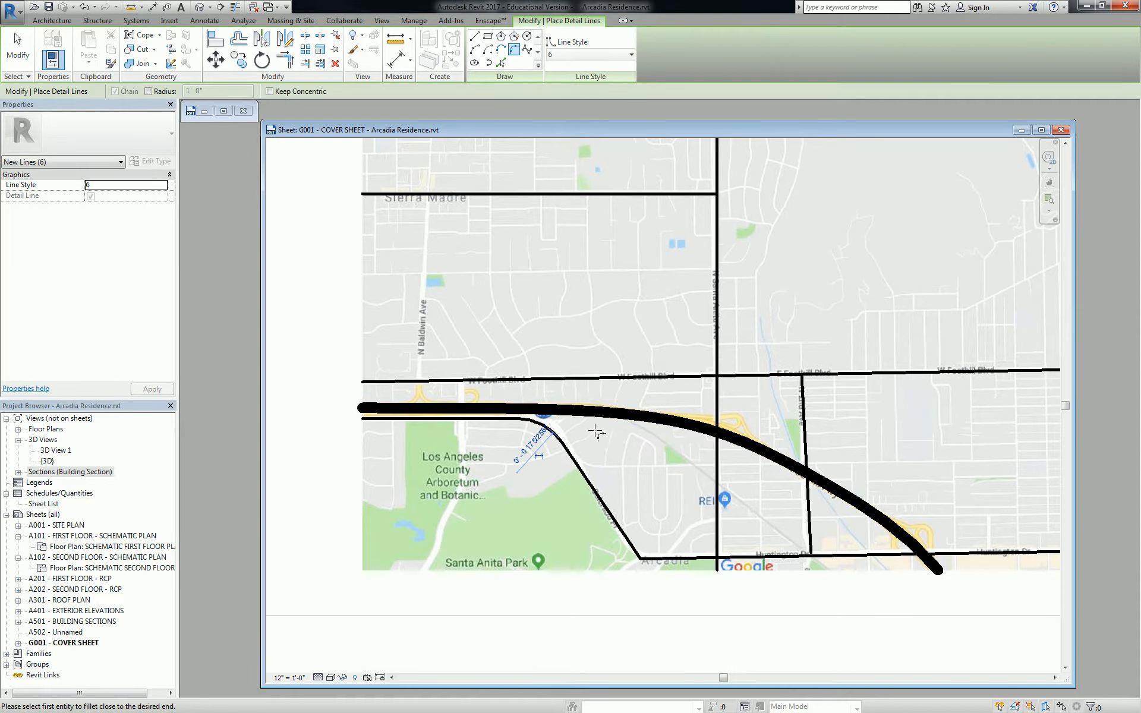
pyautogui.click(693, 560)
pyautogui.click(635, 552)
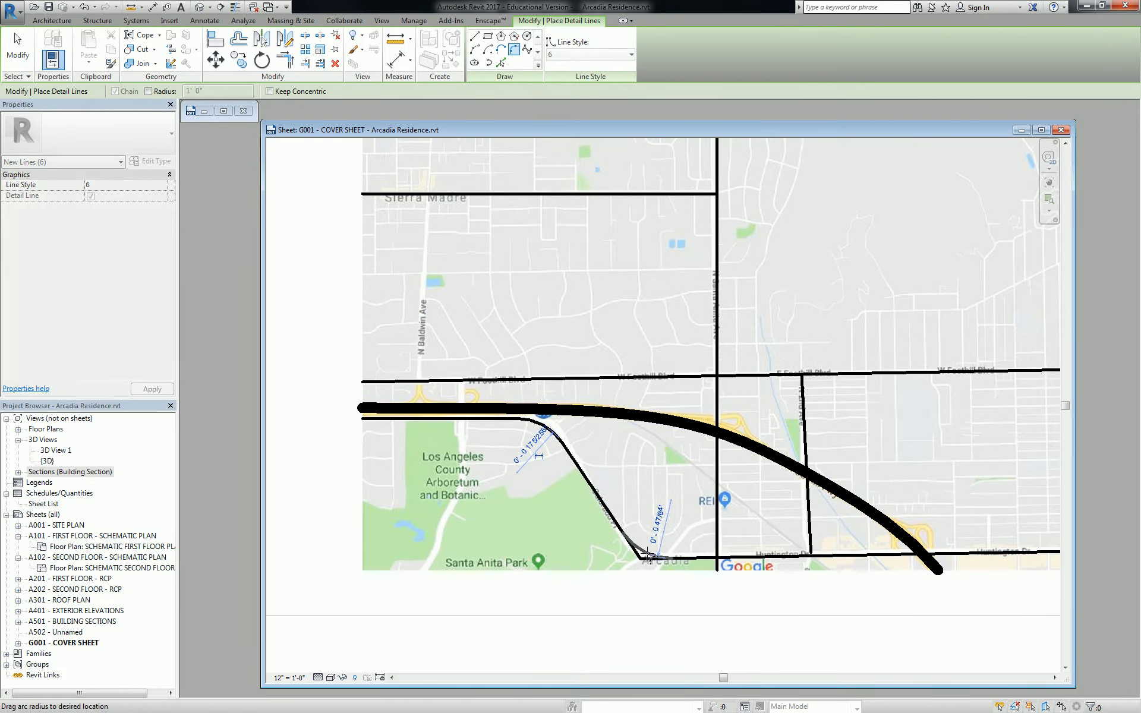
pyautogui.scroll(-3, 686, 526)
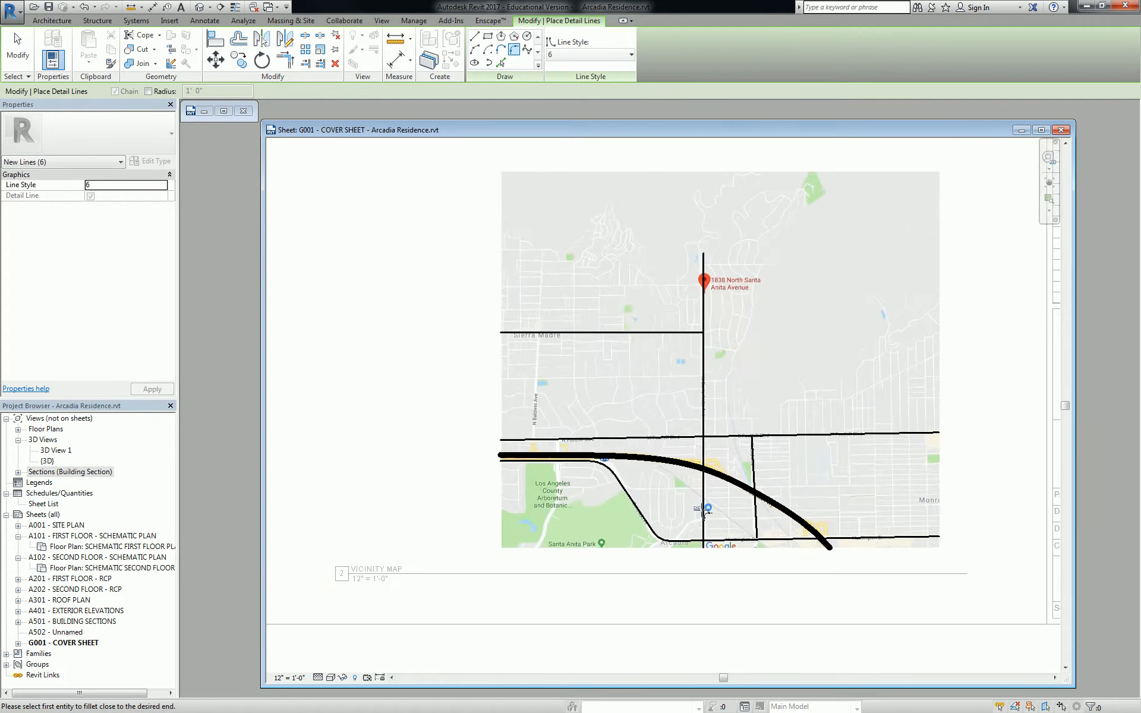
pyautogui.scroll(5, 553, 483)
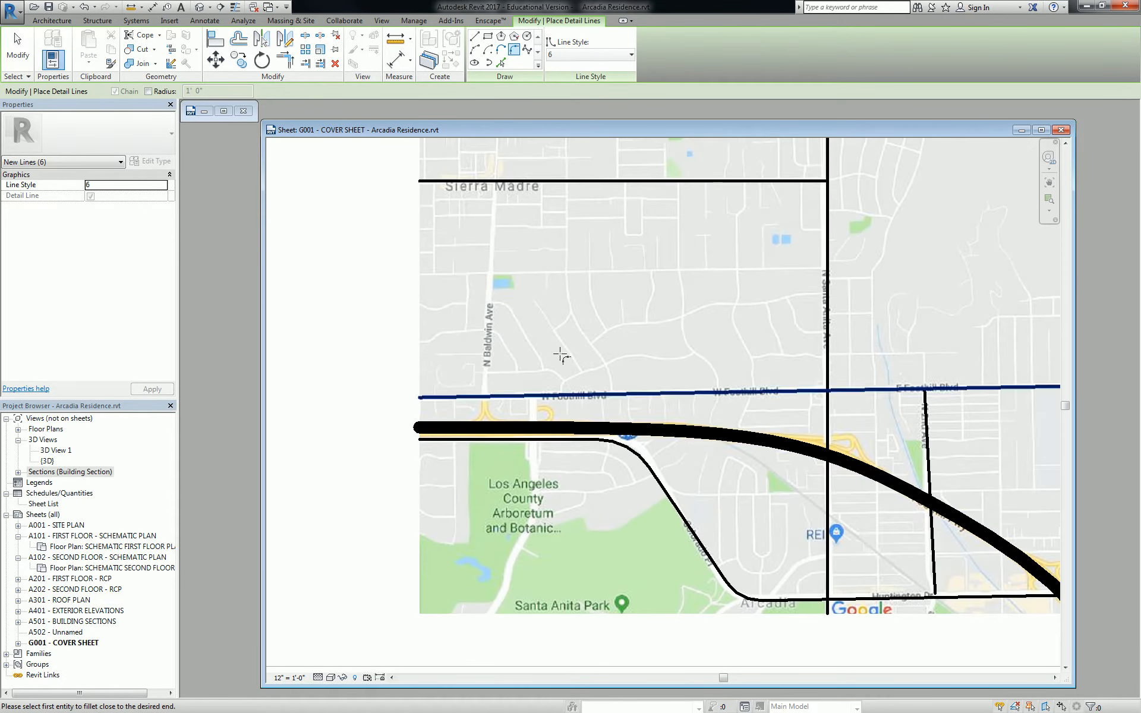
# Draw a spline along Baldwin Ave from Foothill down to the map's bottom edge
pyautogui.click(527, 51)
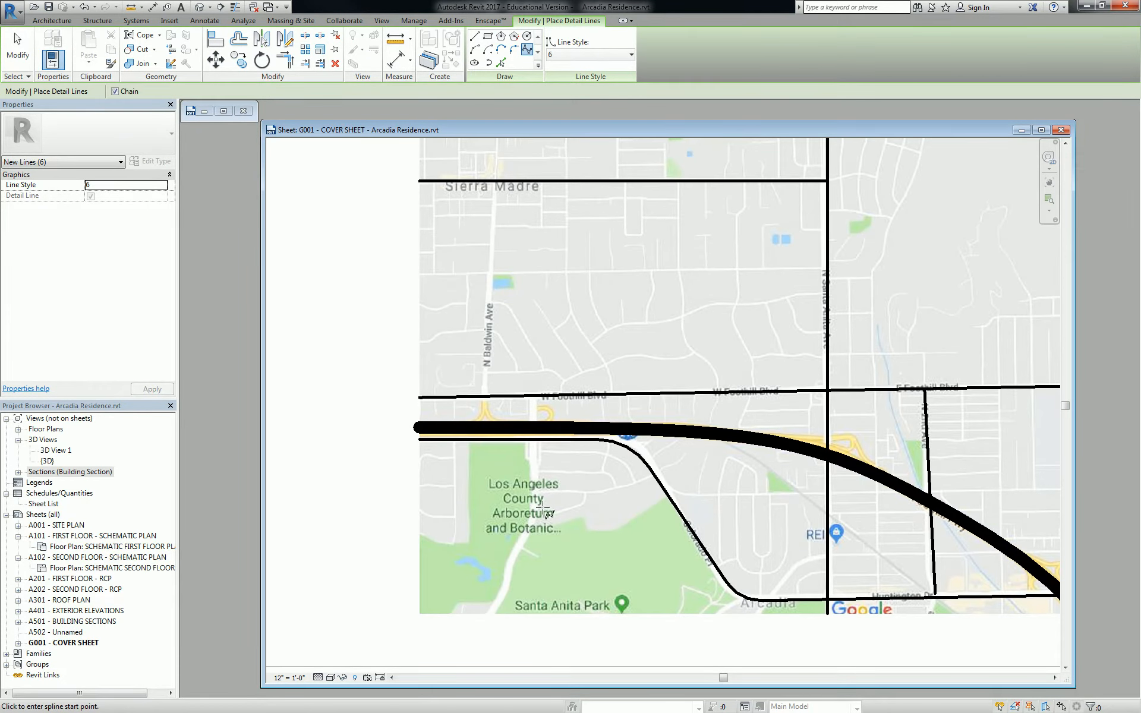
pyautogui.click(534, 395)
pyautogui.click(533, 487)
pyautogui.click(535, 516)
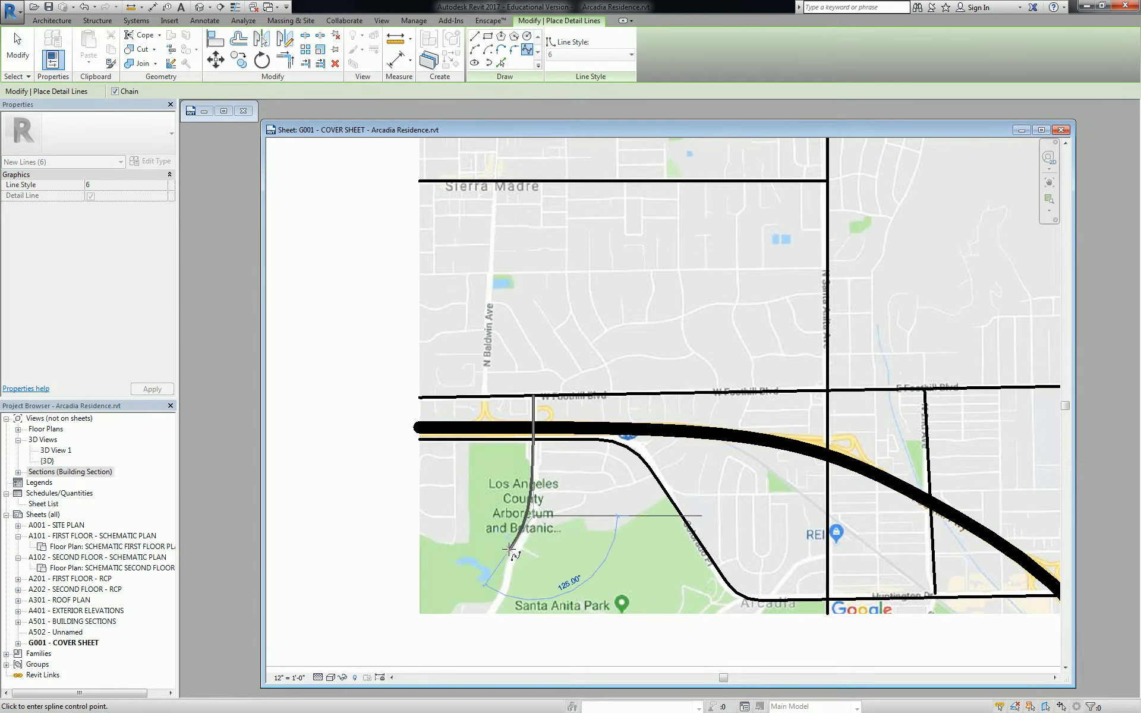
pyautogui.click(503, 574)
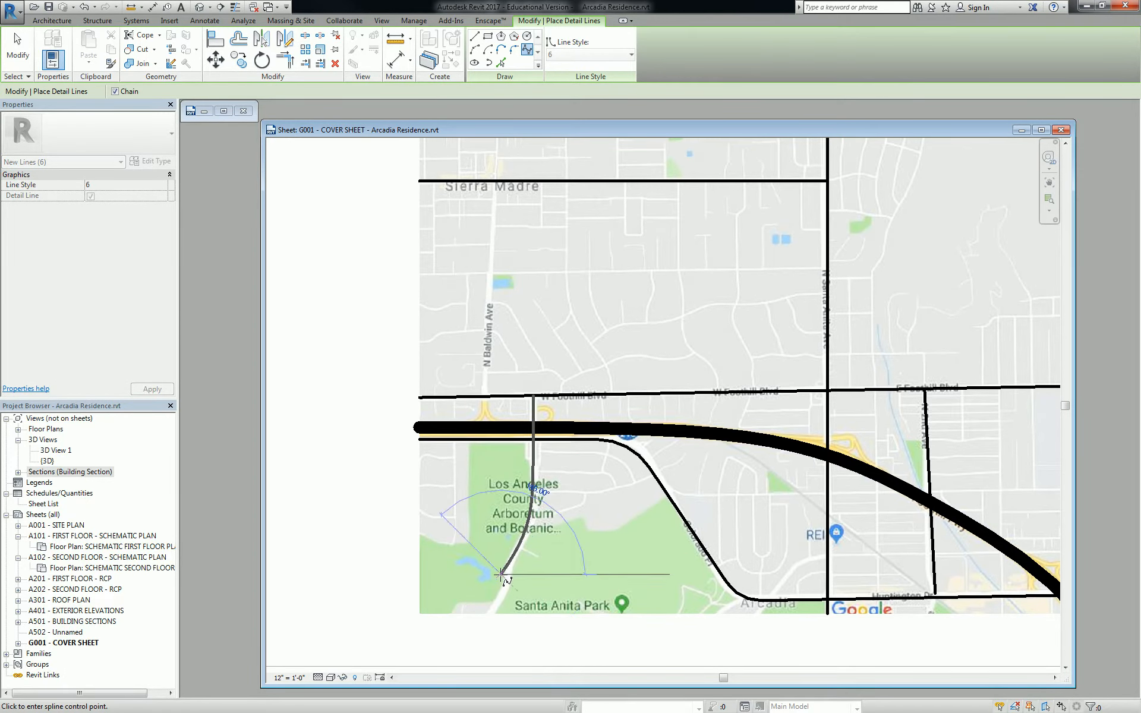
pyautogui.click(484, 616)
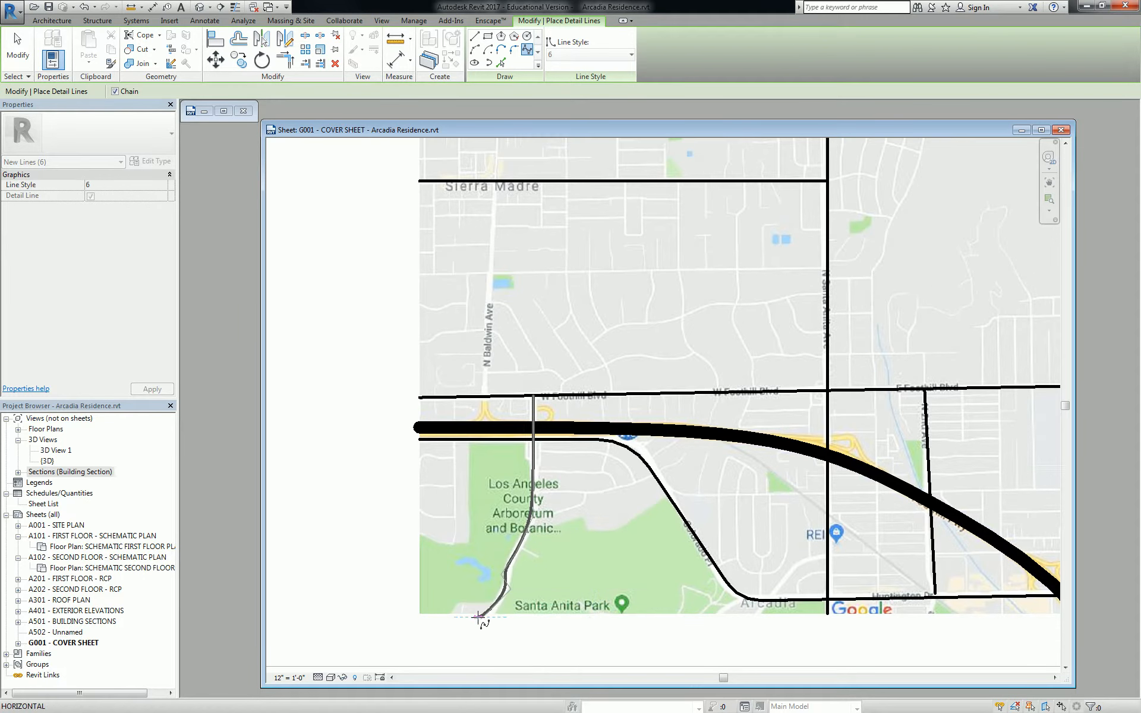
pyautogui.click(515, 49)
pyautogui.scroll(-4, 582, 421)
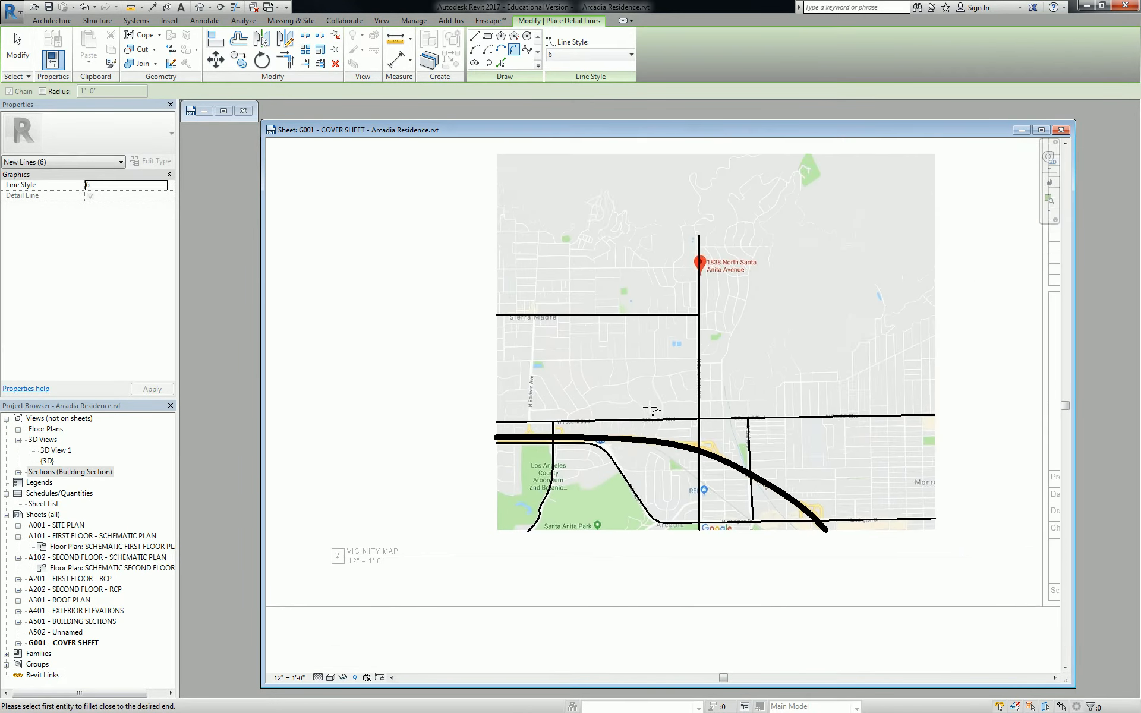
pyautogui.scroll(3, 461, 383)
pyautogui.press('Escape')
pyautogui.press('Escape')
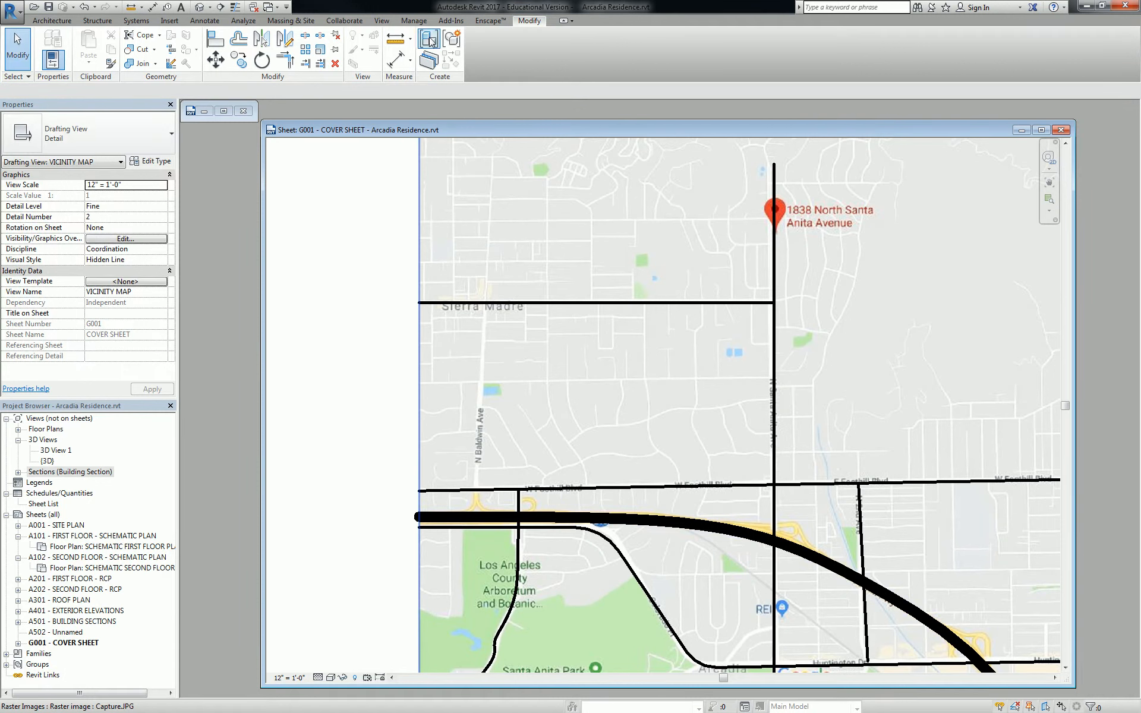
# Draw a matching straight Baldwin Ave line from Foothill up to Sierra Madre
pyautogui.click(544, 302)
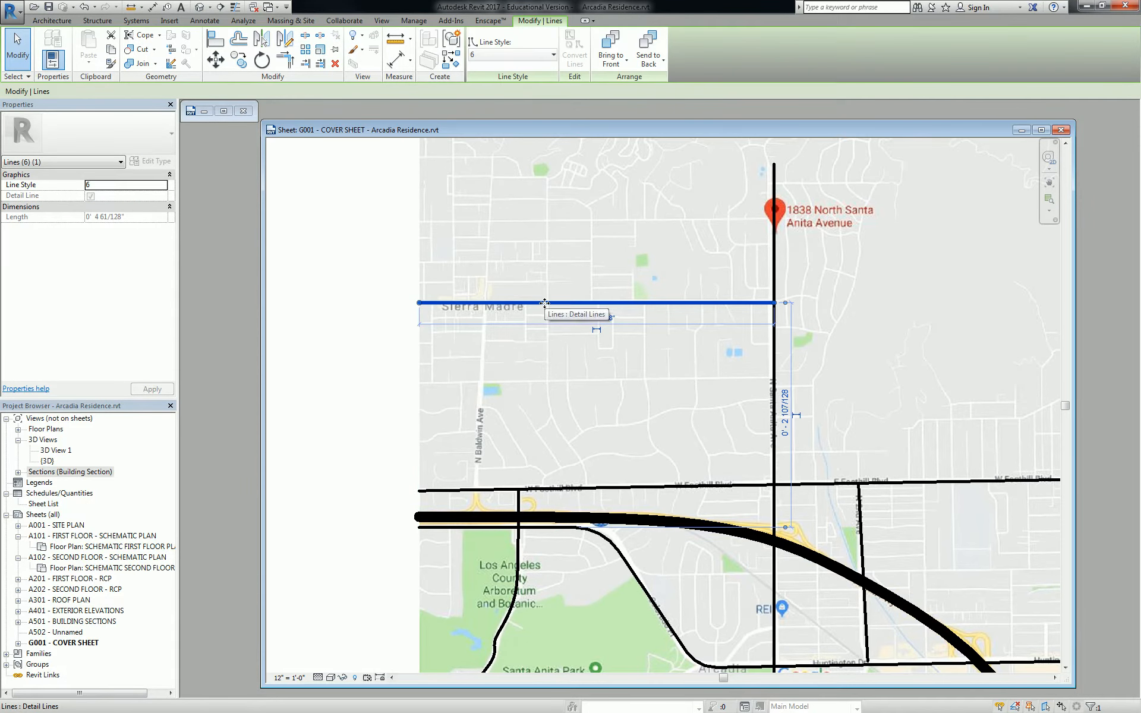
pyautogui.press('c')
pyautogui.press('s')
pyautogui.click(479, 490)
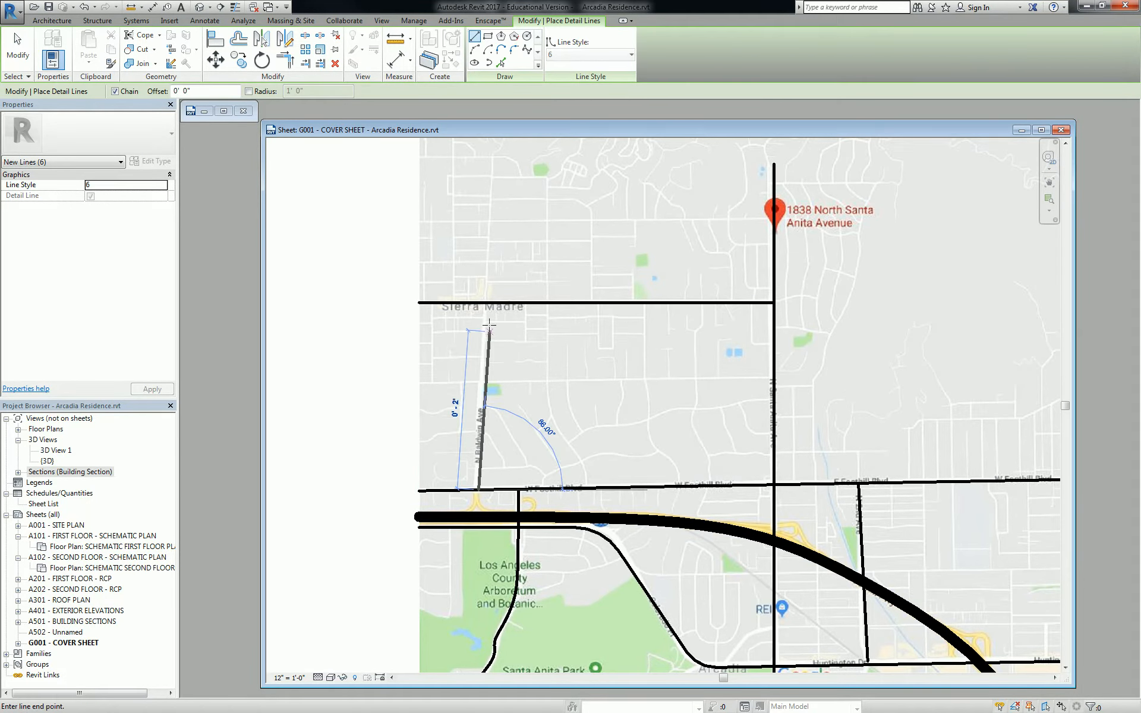
pyautogui.click(487, 302)
pyautogui.press('Escape')
pyautogui.press('Escape')
pyautogui.scroll(-2, 642, 339)
pyautogui.moveTo(683, 370); pyautogui.dragTo(594, 346, button='middle')
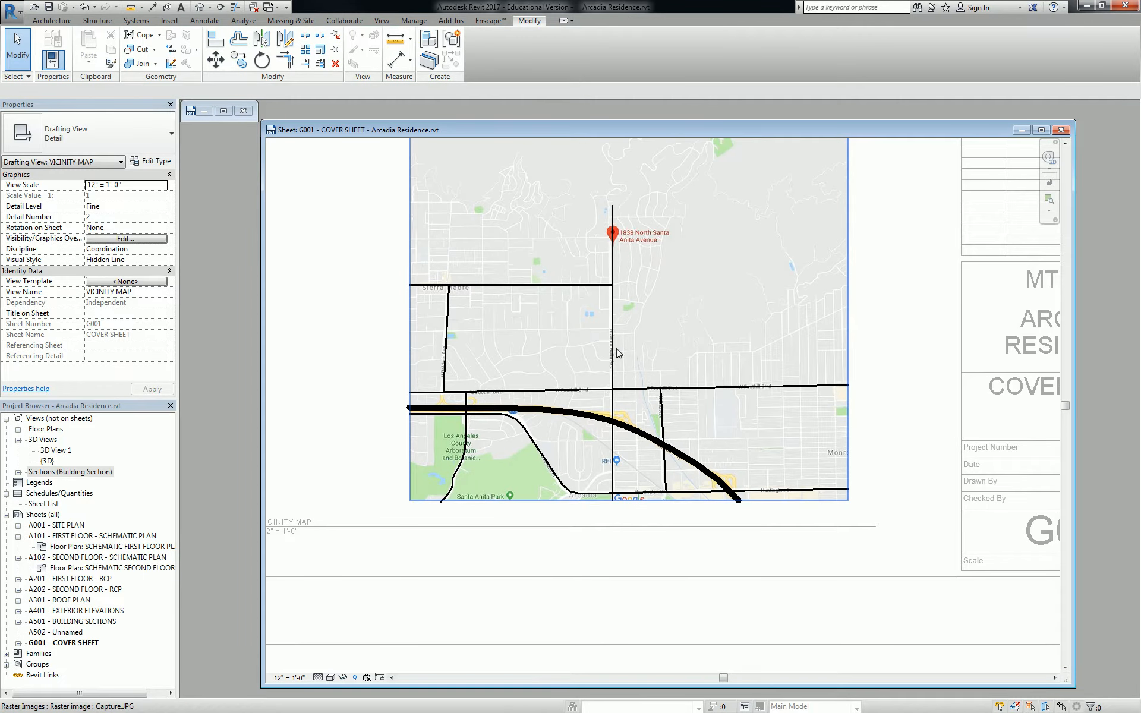
pyautogui.click(202, 21)
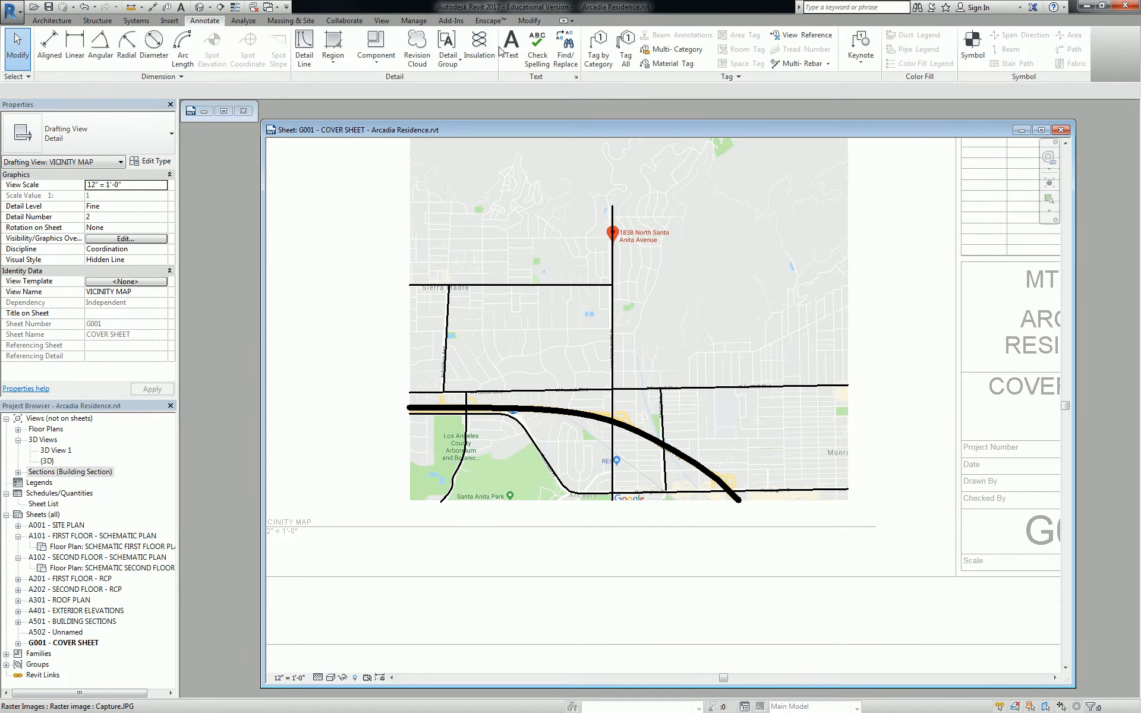
# Discard an empty first text note and switch the text type to 3/32" Arial
pyautogui.click(480, 48)
pyautogui.scroll(1, 461, 274)
pyautogui.scroll(2, 460, 274)
pyautogui.click(461, 271)
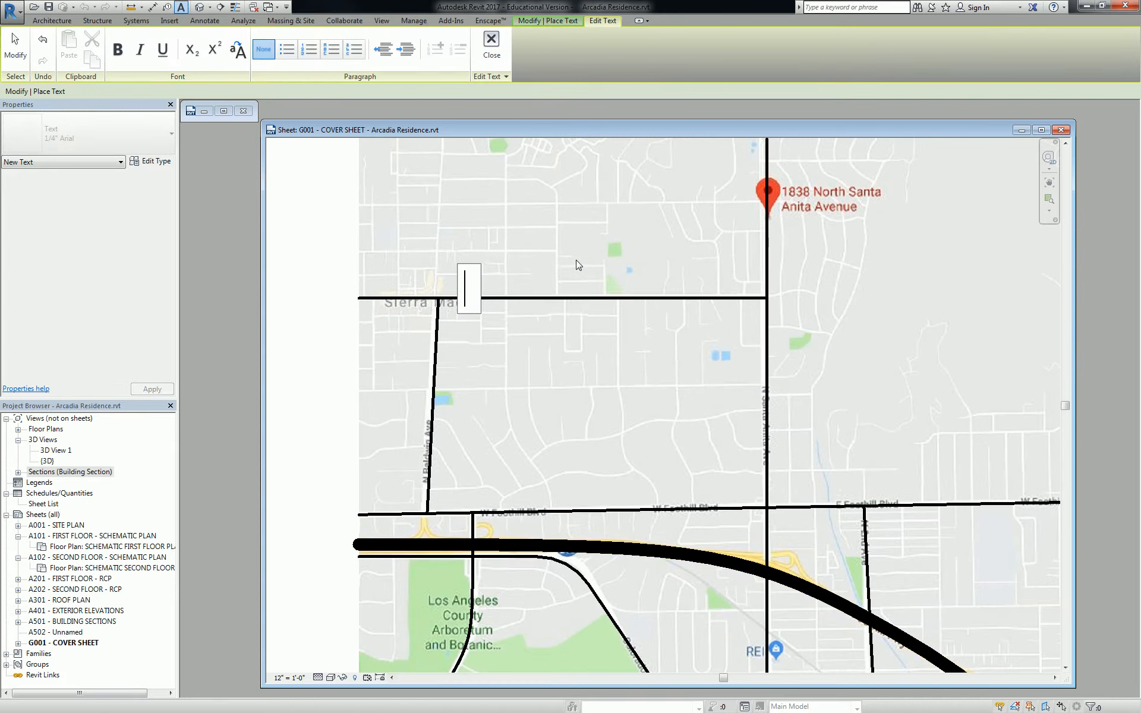
pyautogui.press('Escape')
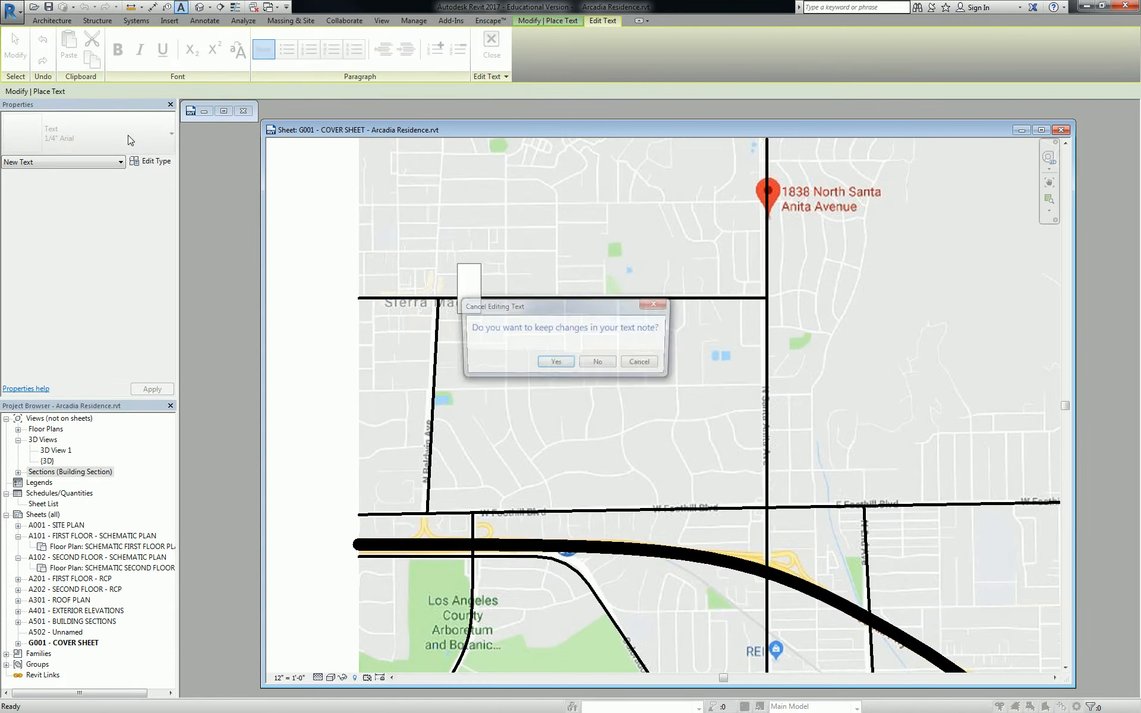
pyautogui.click(596, 367)
pyautogui.click(147, 134)
pyautogui.click(84, 205)
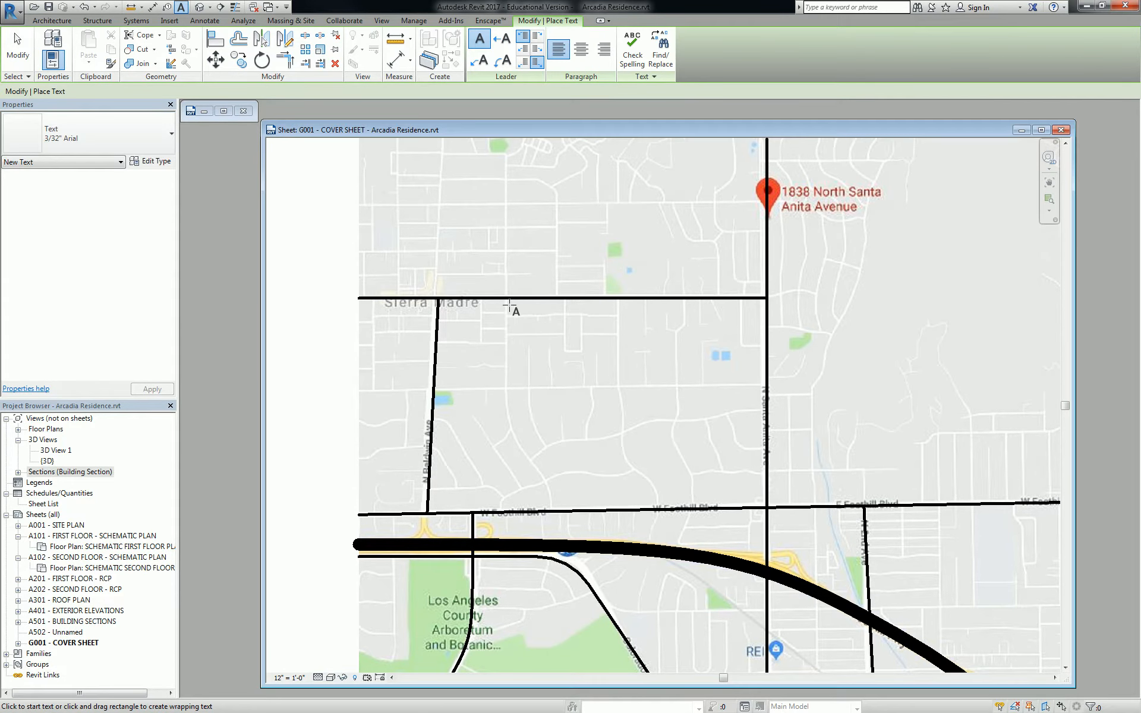
# Place a 'W FOOTHILL BLVD.' note just above the Foothill road line
pyautogui.moveTo(672, 449); pyautogui.dragTo(580, 324, button='middle')
pyautogui.scroll(2, 452, 325)
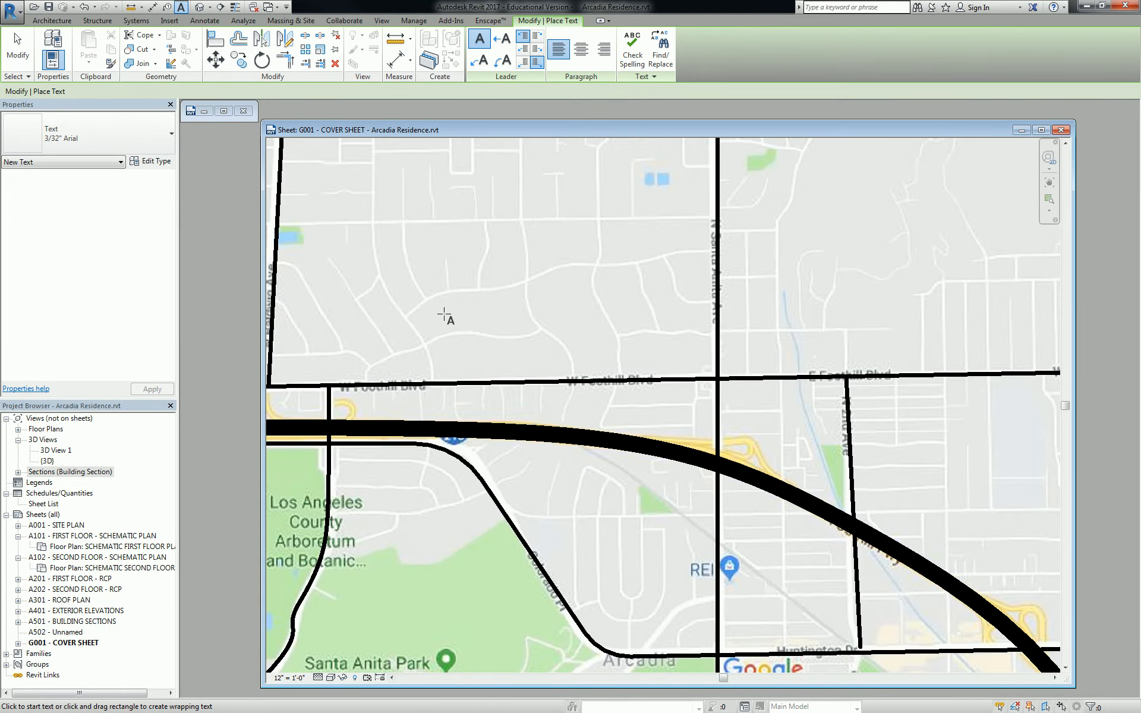
pyautogui.click(445, 316)
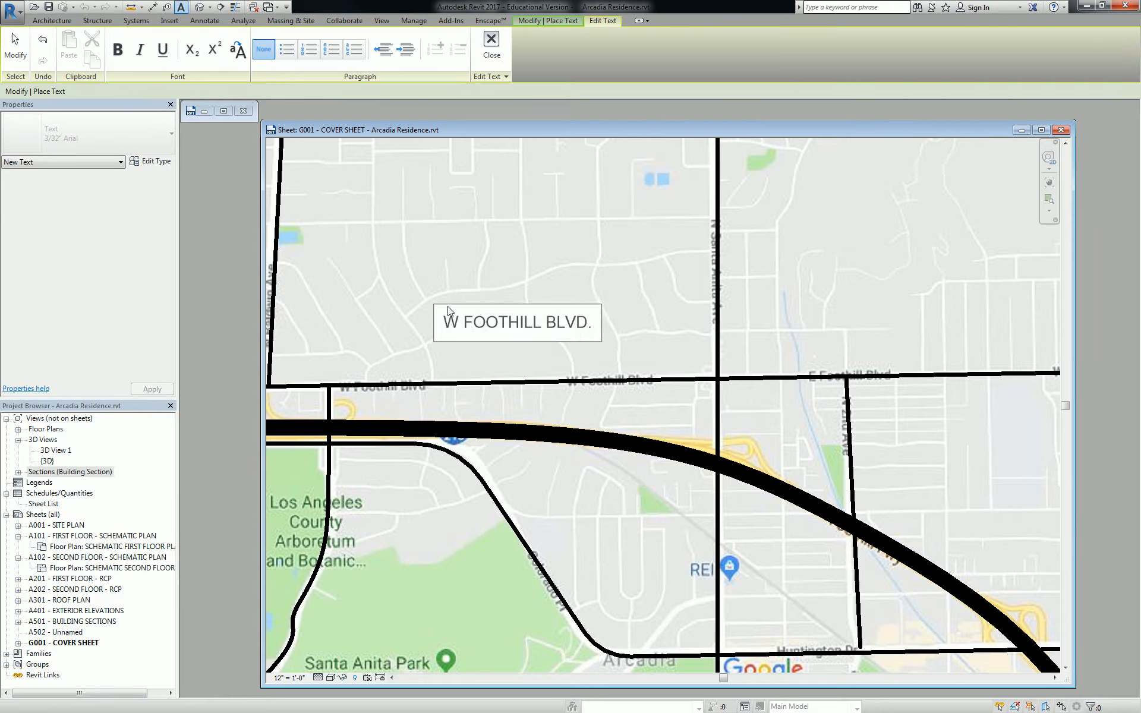
pyautogui.click(476, 240)
pyautogui.click(480, 322)
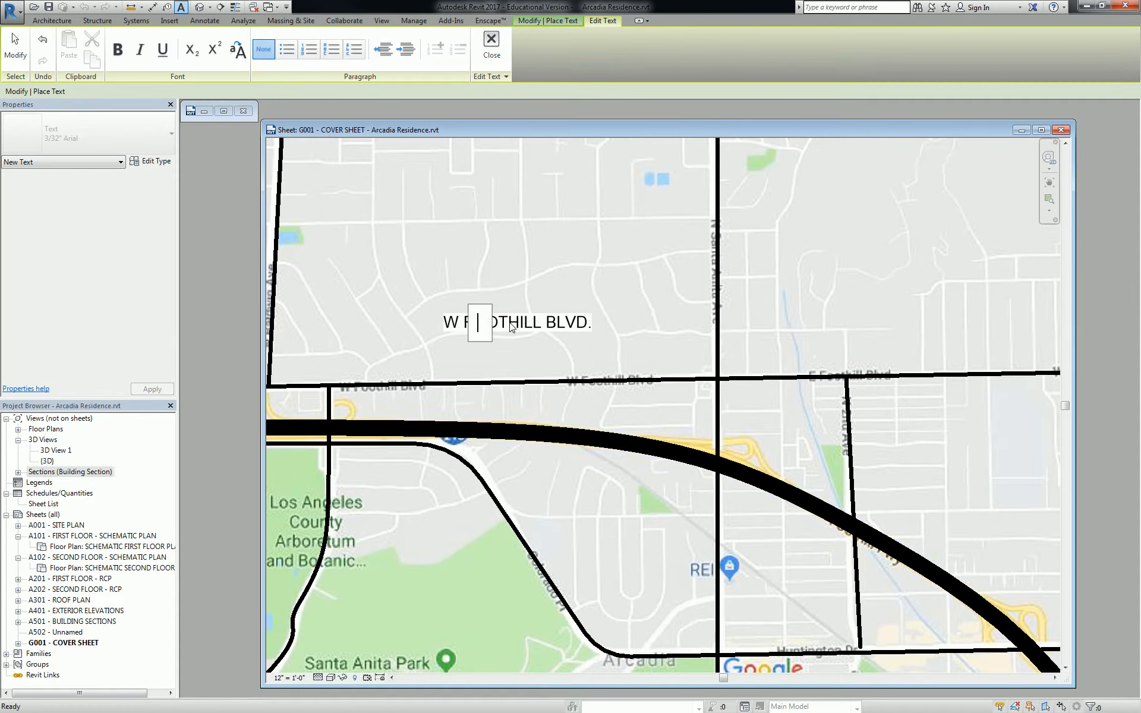
pyautogui.press('Escape')
pyautogui.click(598, 364)
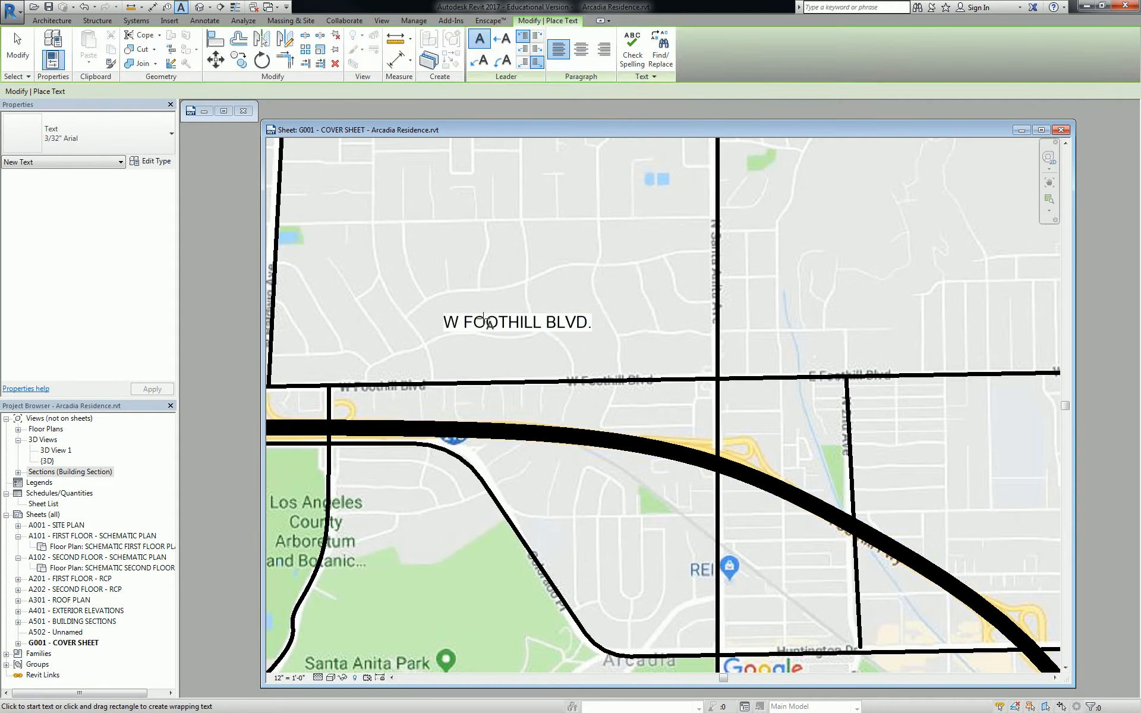
pyautogui.press('Escape')
# Nudge the W FOOTHILL BLVD. note down, undoing an accidental map shift
pyautogui.click(482, 320)
pyautogui.moveTo(425, 302); pyautogui.dragTo(433, 342)
pyautogui.hotkey('ctrl', 'z')
pyautogui.click(466, 327)
pyautogui.press('Escape')
pyautogui.scroll(-3, 509, 333)
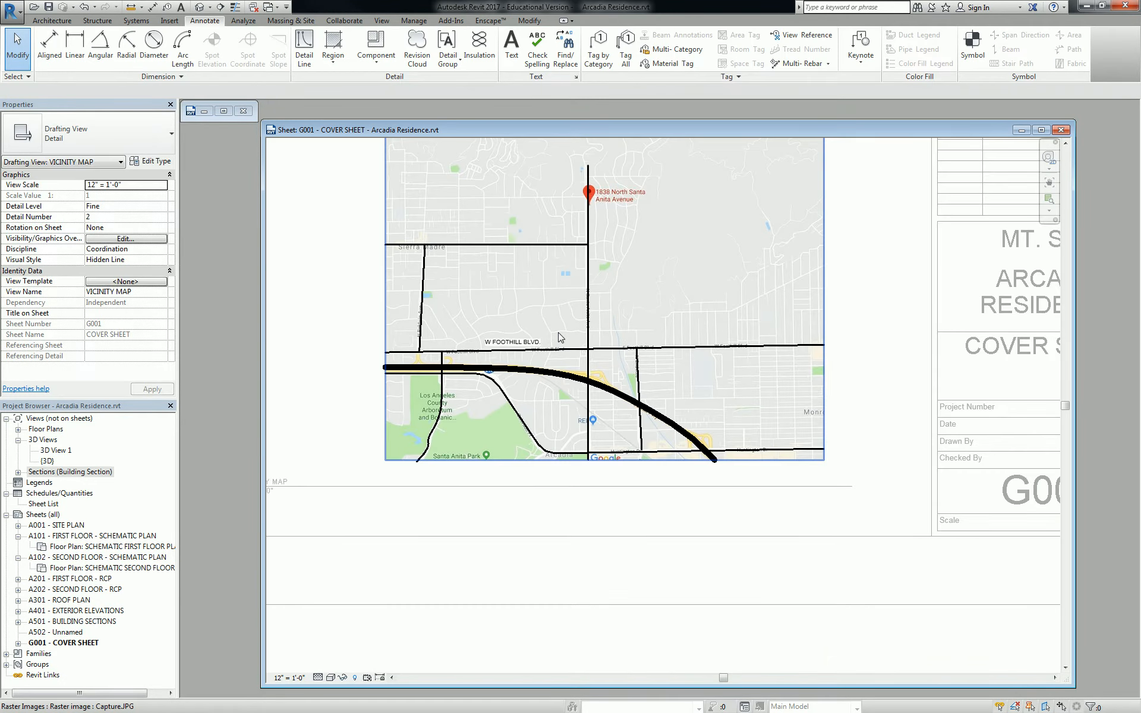
# Sketch a small Thin Lines rectangle below the map pin and make it a Solid Black filled region
pyautogui.scroll(3, 665, 321)
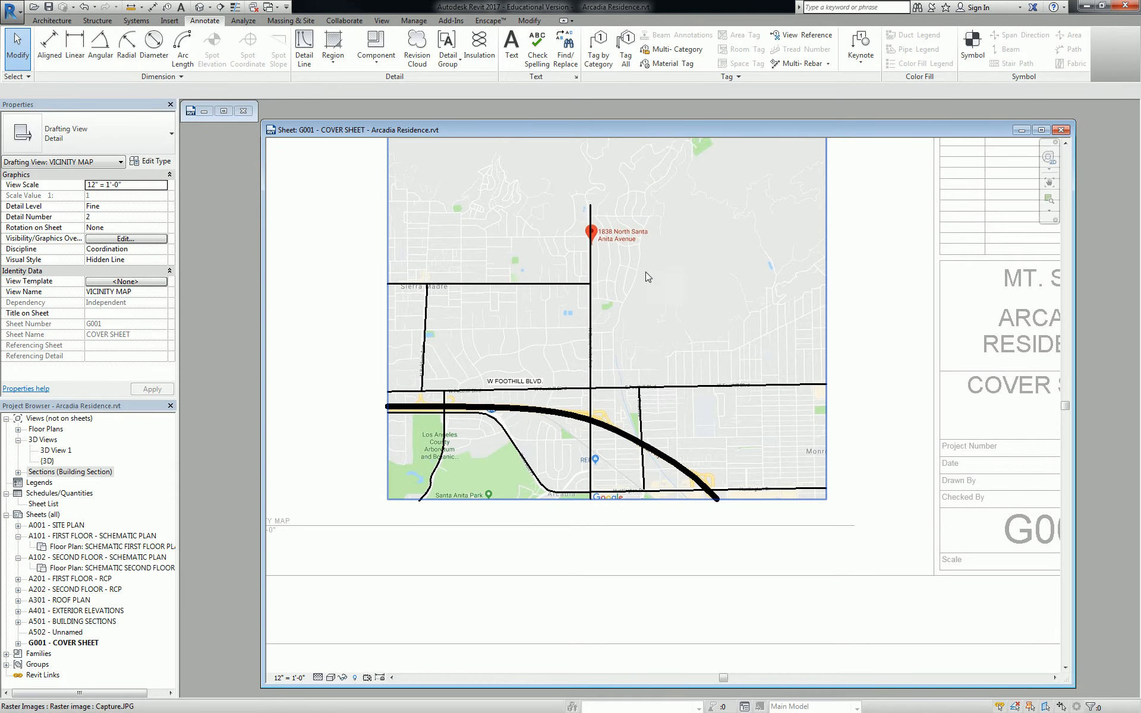
pyautogui.scroll(3, 592, 227)
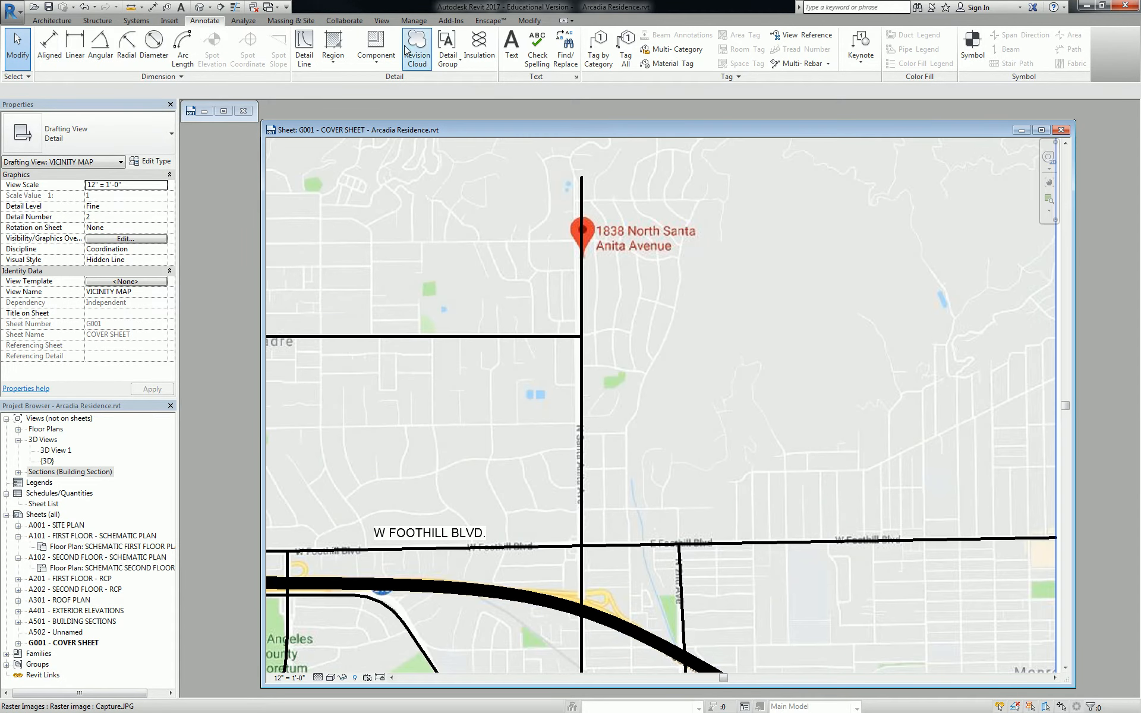
pyautogui.scroll(3, 541, 234)
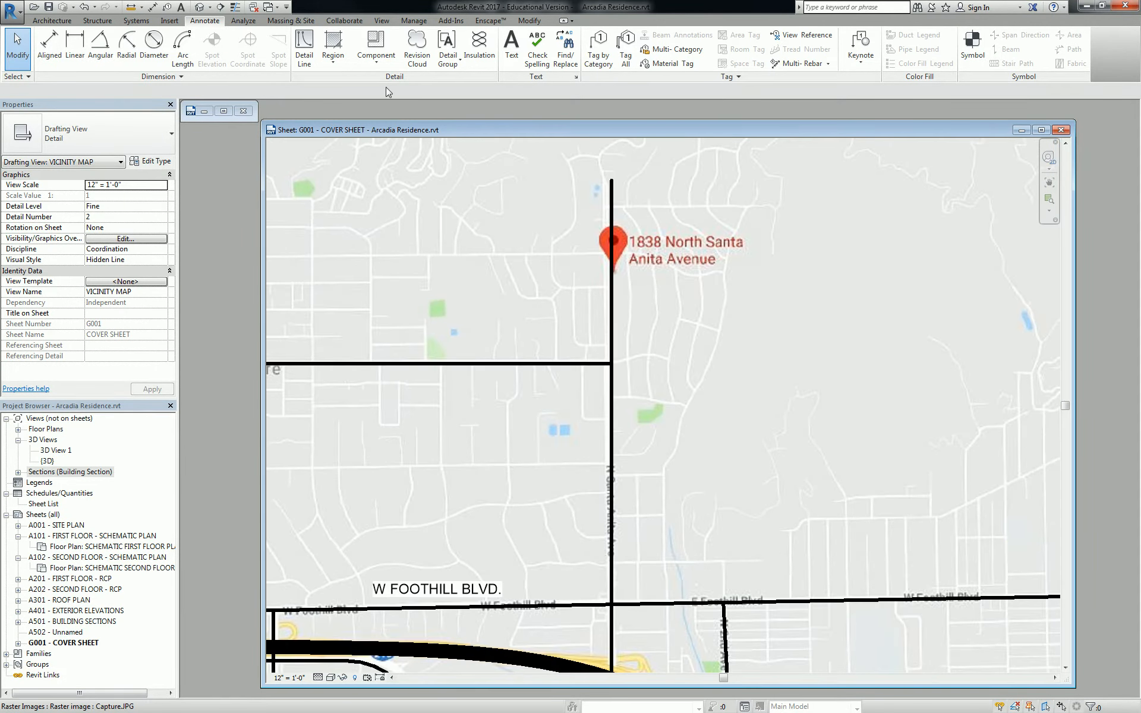
pyautogui.click(333, 39)
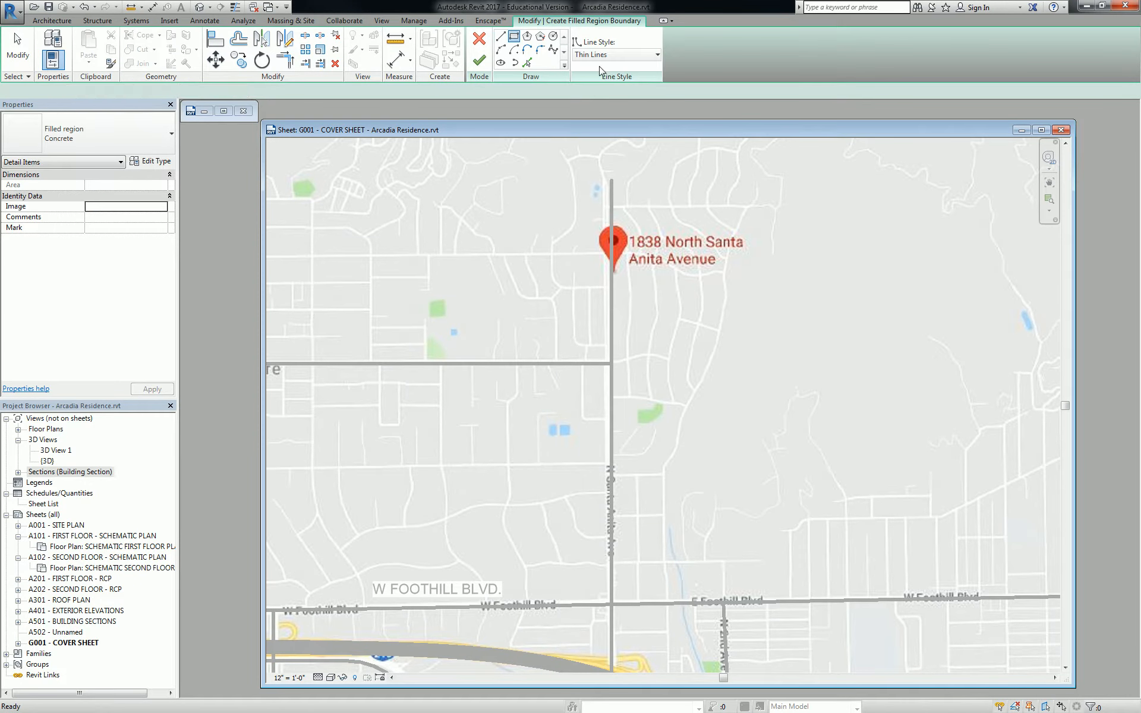
pyautogui.click(629, 55)
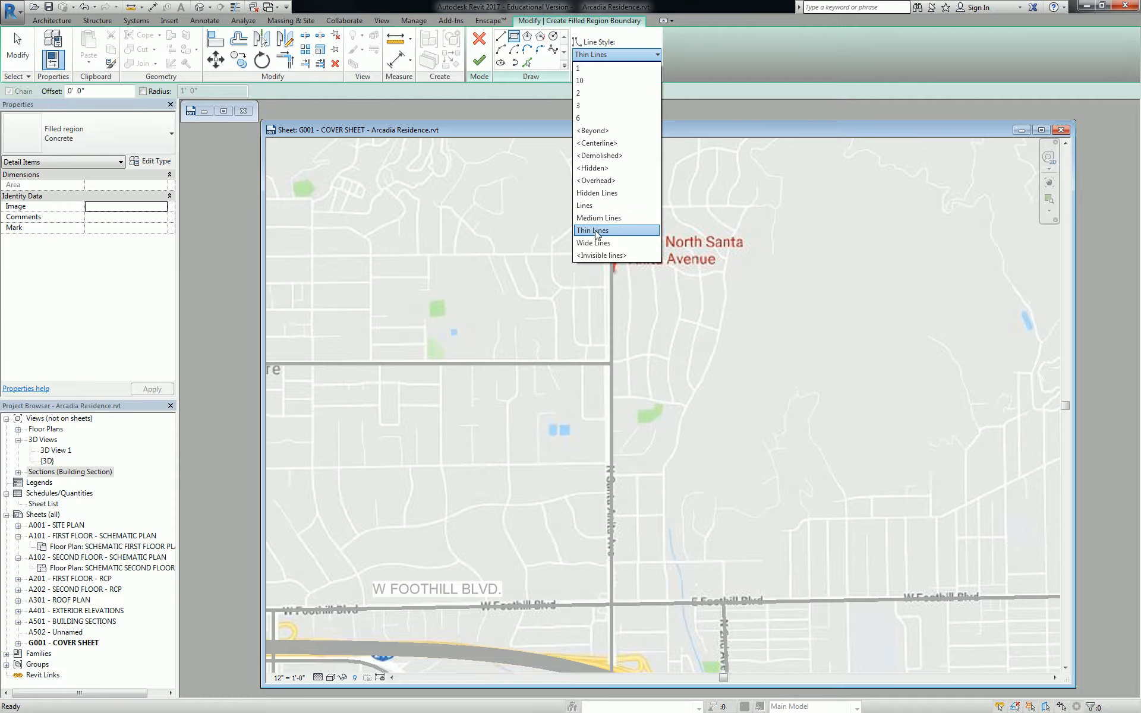
pyautogui.click(596, 232)
pyautogui.scroll(5, 615, 264)
pyautogui.click(615, 263)
pyautogui.click(630, 277)
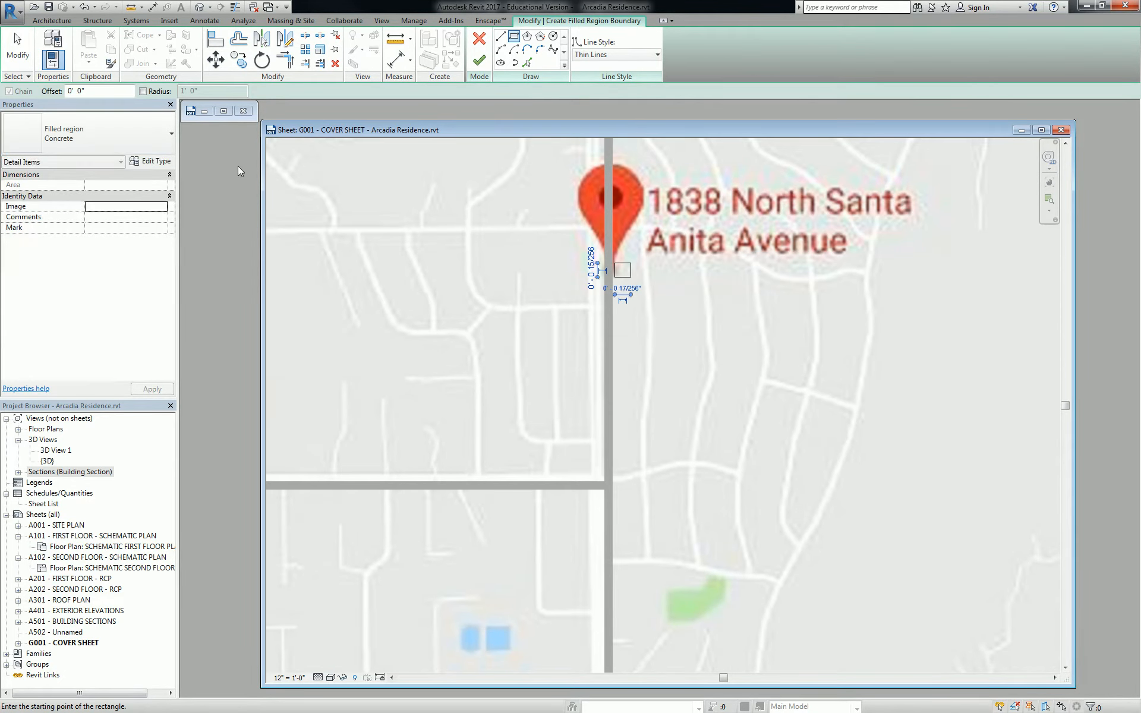
pyautogui.click(127, 135)
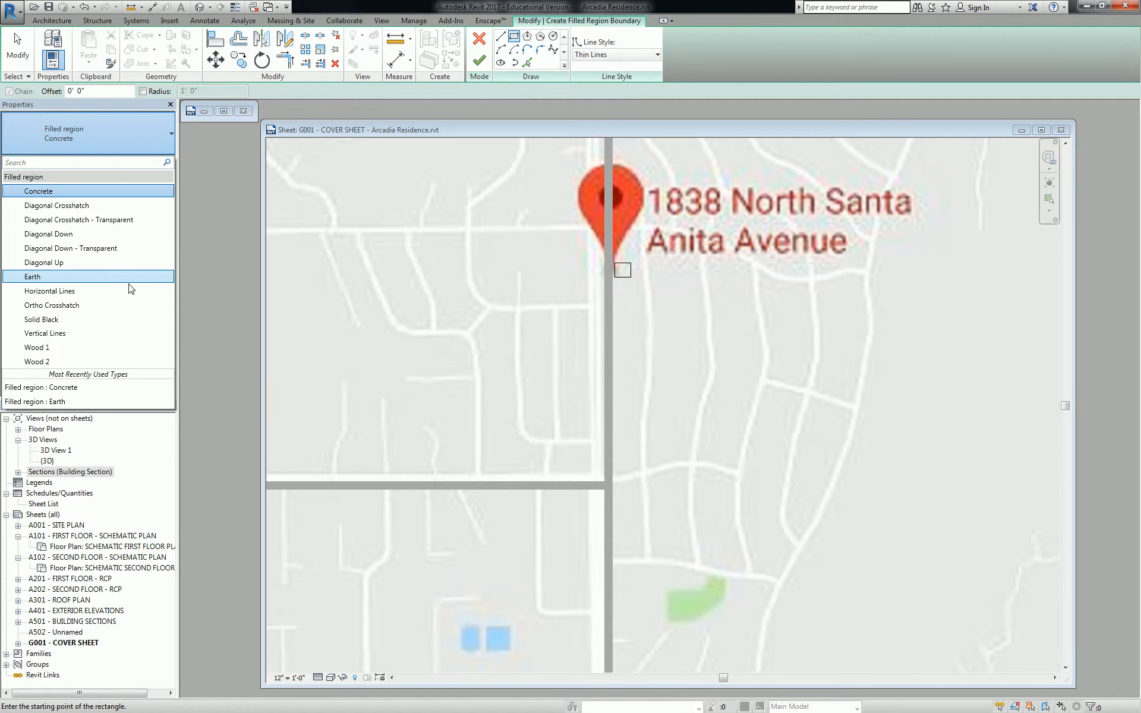
pyautogui.click(86, 319)
pyautogui.click(479, 60)
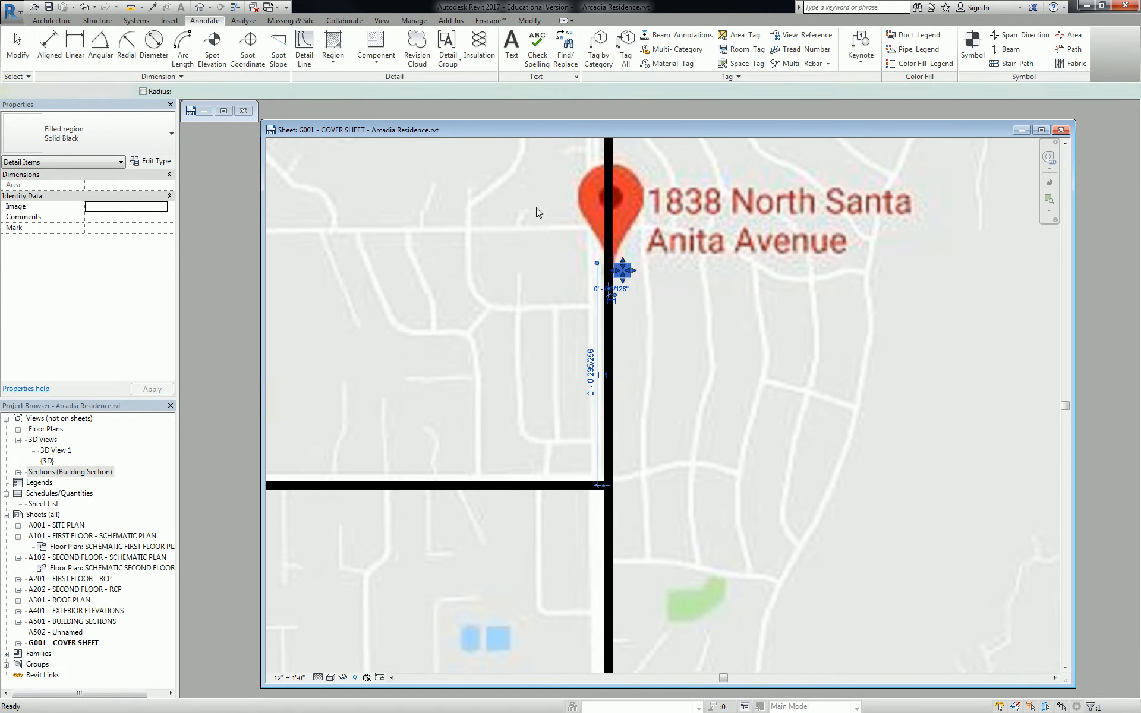
pyautogui.scroll(-4, 622, 279)
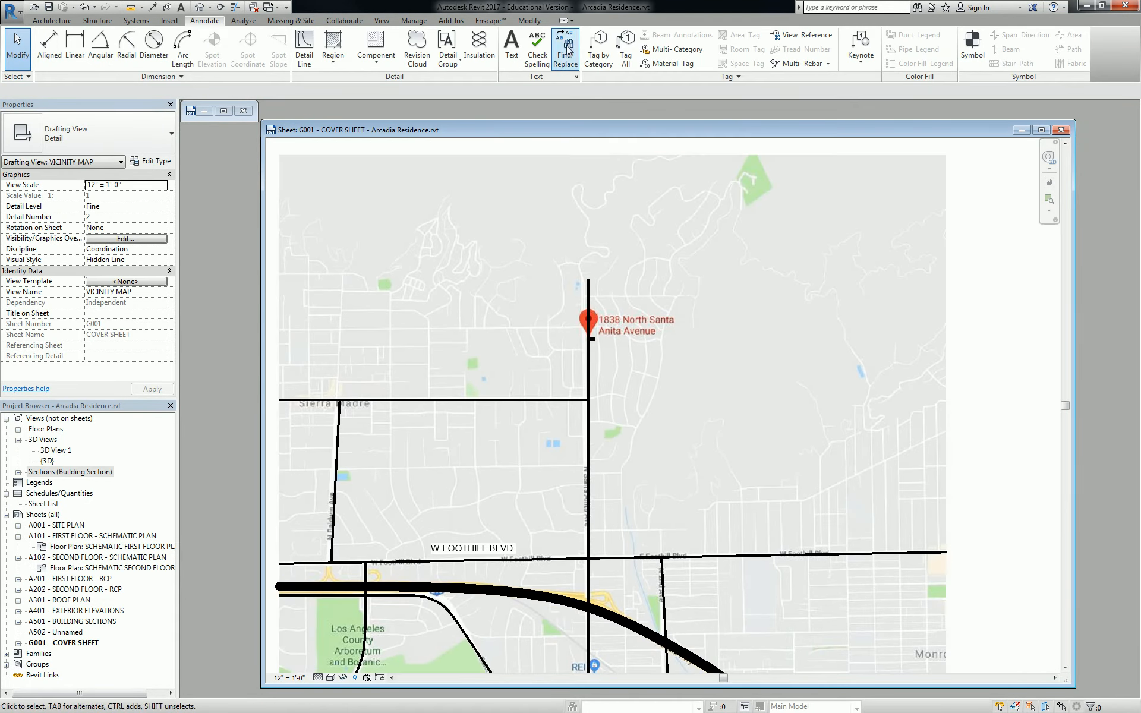
# Place the uppercase site-address note near the map's top right, widened to fit one line
pyautogui.click(512, 48)
pyautogui.click(694, 218)
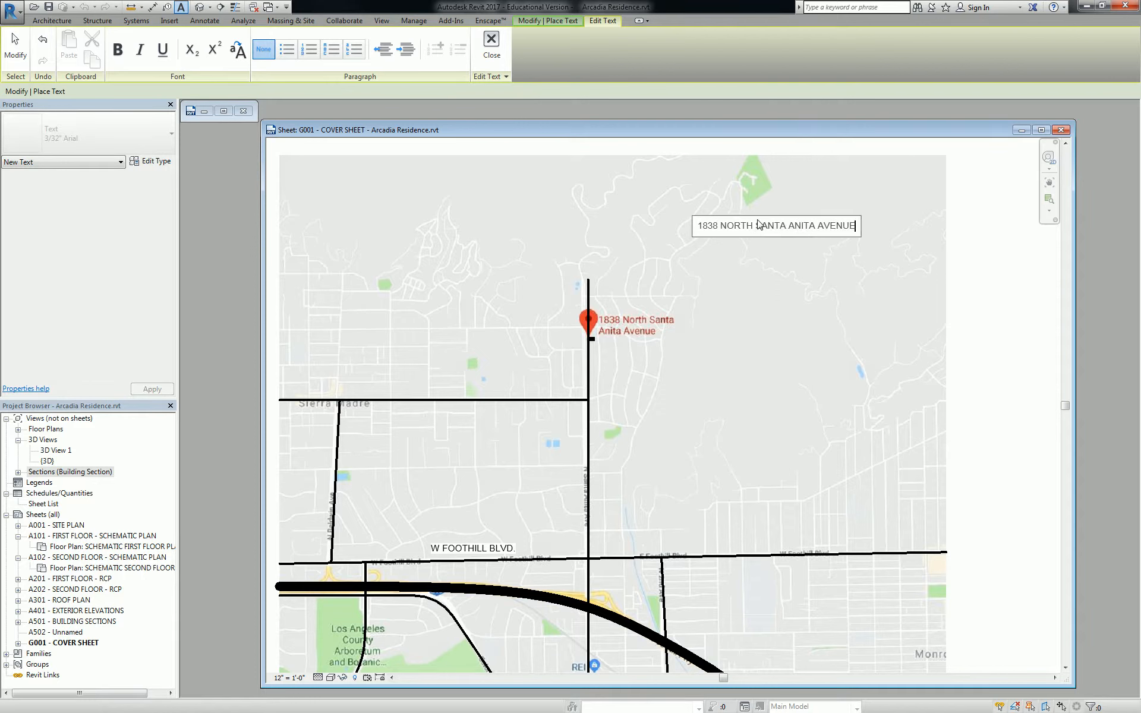
pyautogui.click(762, 157)
pyautogui.press('Escape')
pyautogui.press('Escape')
pyautogui.click(747, 229)
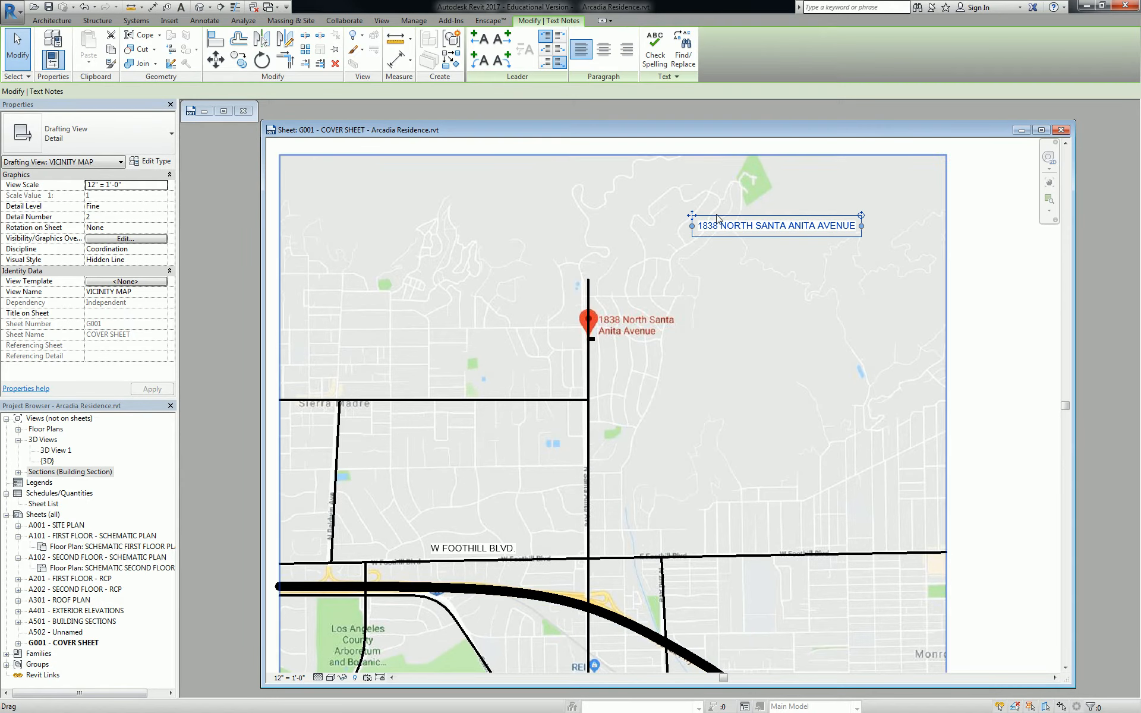
pyautogui.moveTo(823, 230); pyautogui.dragTo(885, 230)
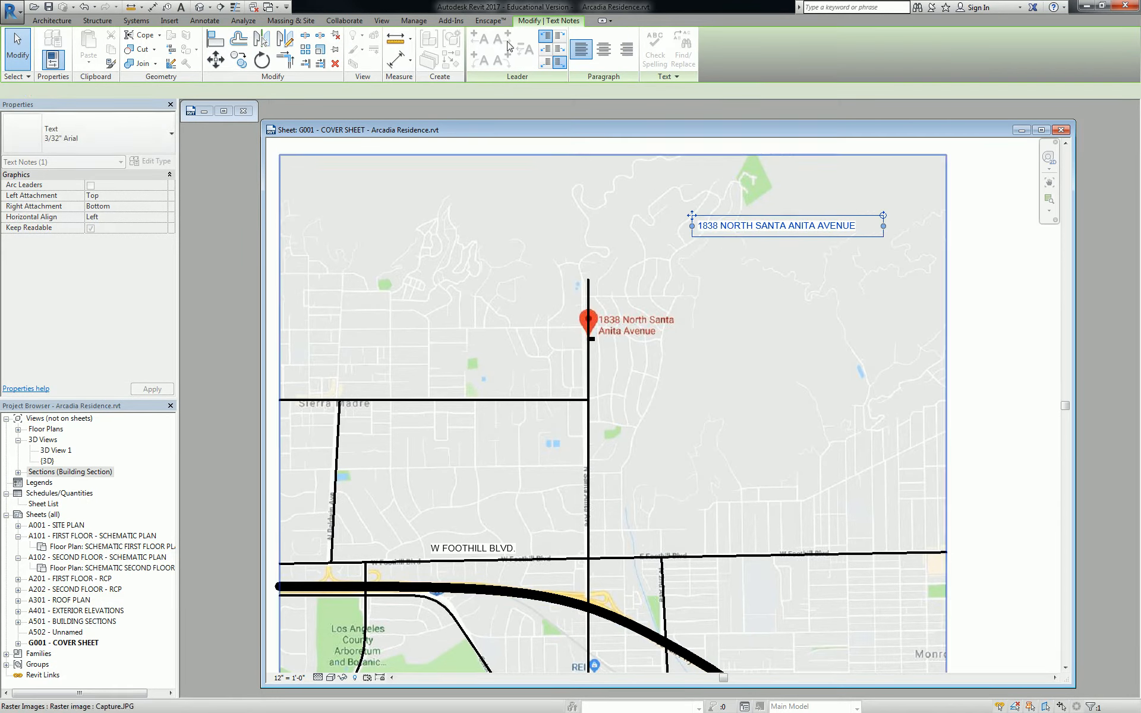
# Add a straight leader from the address note to the map pin
pyautogui.click(479, 39)
pyautogui.moveTo(636, 223); pyautogui.dragTo(663, 226)
pyautogui.scroll(-5, 662, 226)
# Delete the raster map image from the vicinity map view
pyautogui.press('Escape')
pyautogui.scroll(2, 617, 254)
pyautogui.click(623, 202)
pyautogui.press('Delete')
pyautogui.scroll(1, 618, 300)
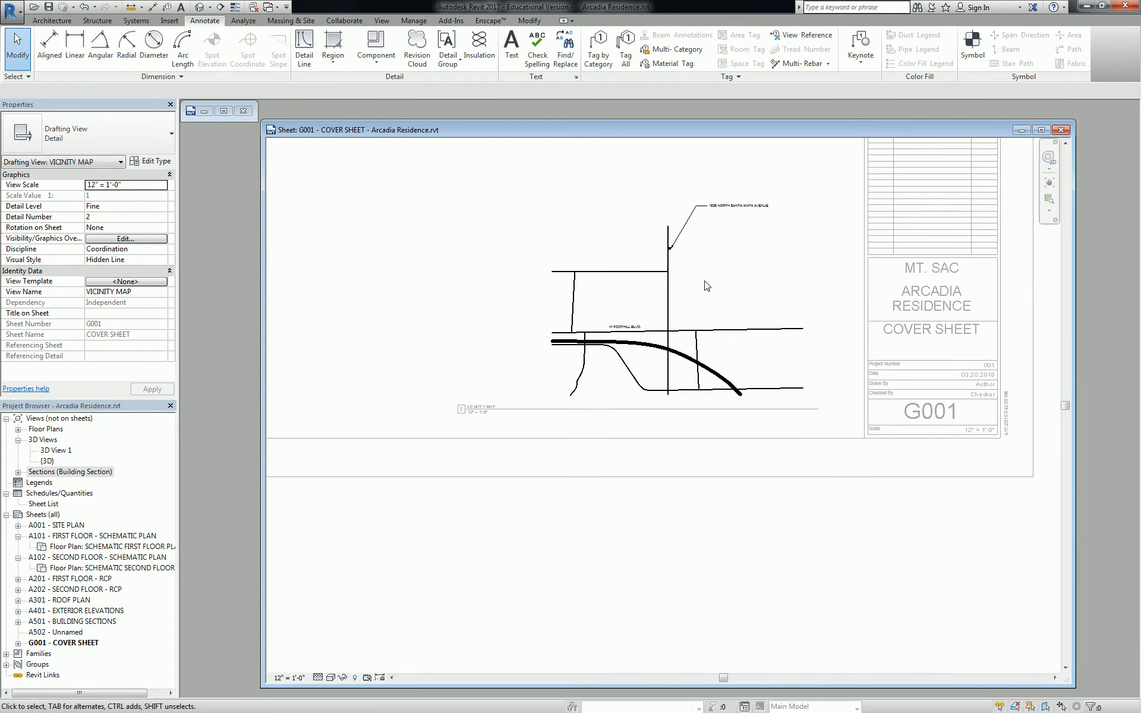
pyautogui.scroll(-1, 662, 278)
pyautogui.scroll(1, 630, 271)
# Copy the W FOOTHILL BLVD. label onto the freeway curve and the lower road
pyautogui.click(606, 342)
pyautogui.press('c')
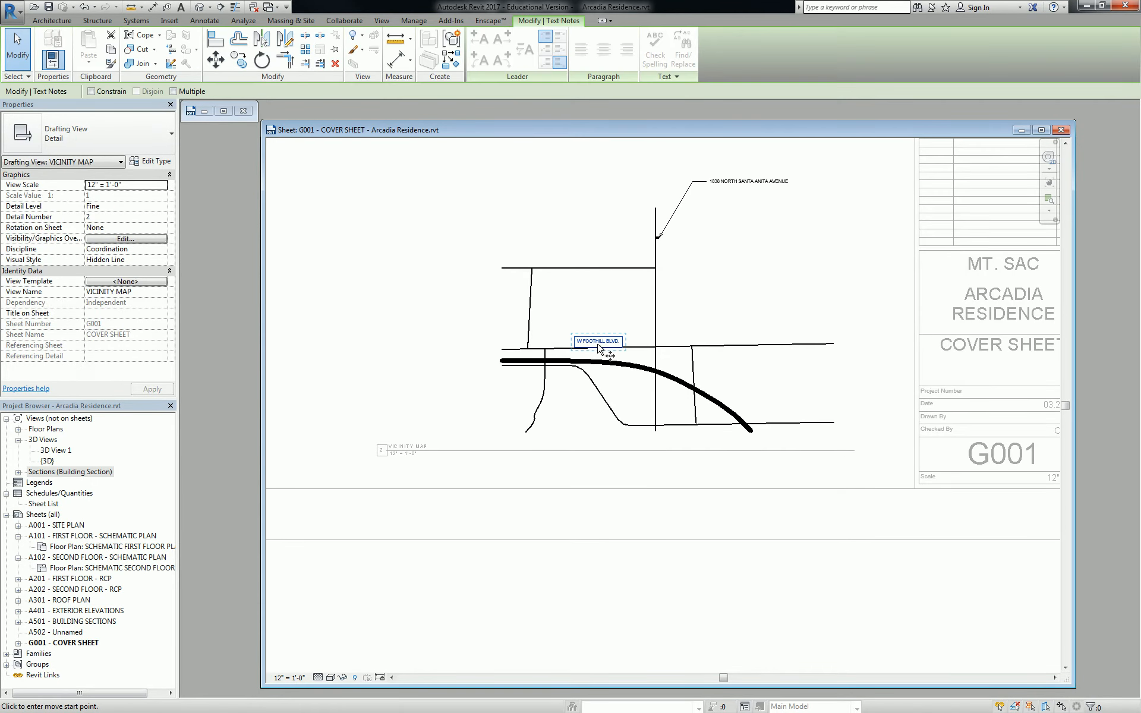
pyautogui.scroll(2, 604, 344)
pyautogui.click(602, 341)
pyautogui.click(586, 217)
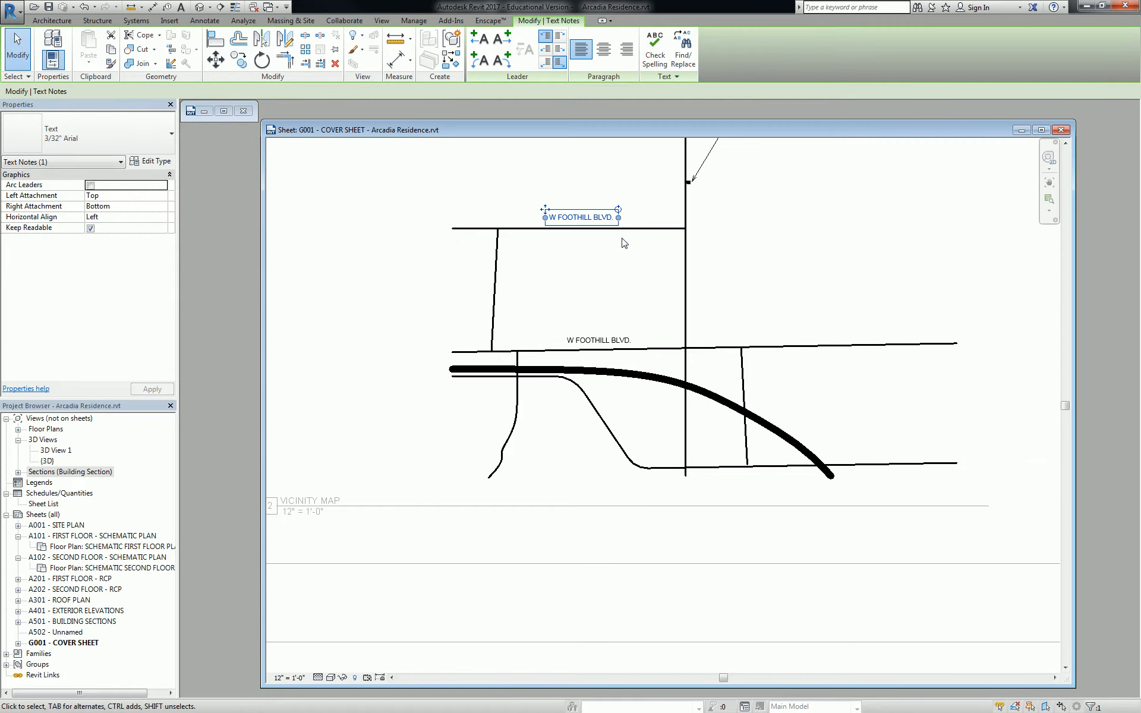
pyautogui.press('m')
pyautogui.press('v')
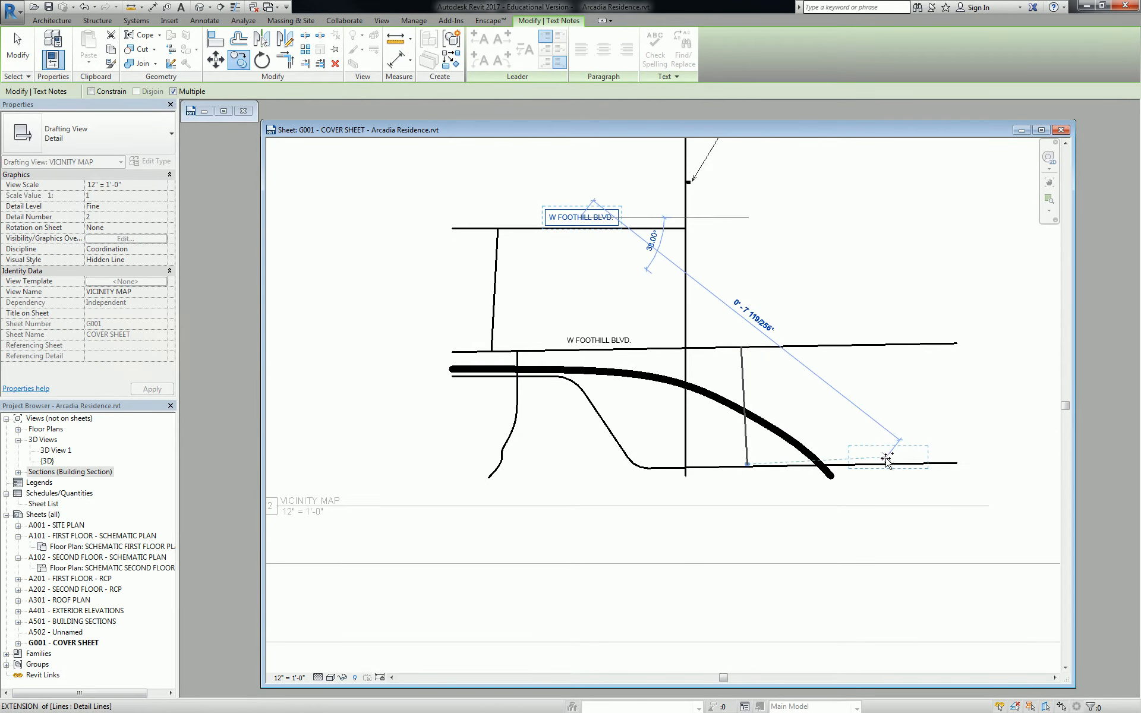
pyautogui.scroll(3, 626, 373)
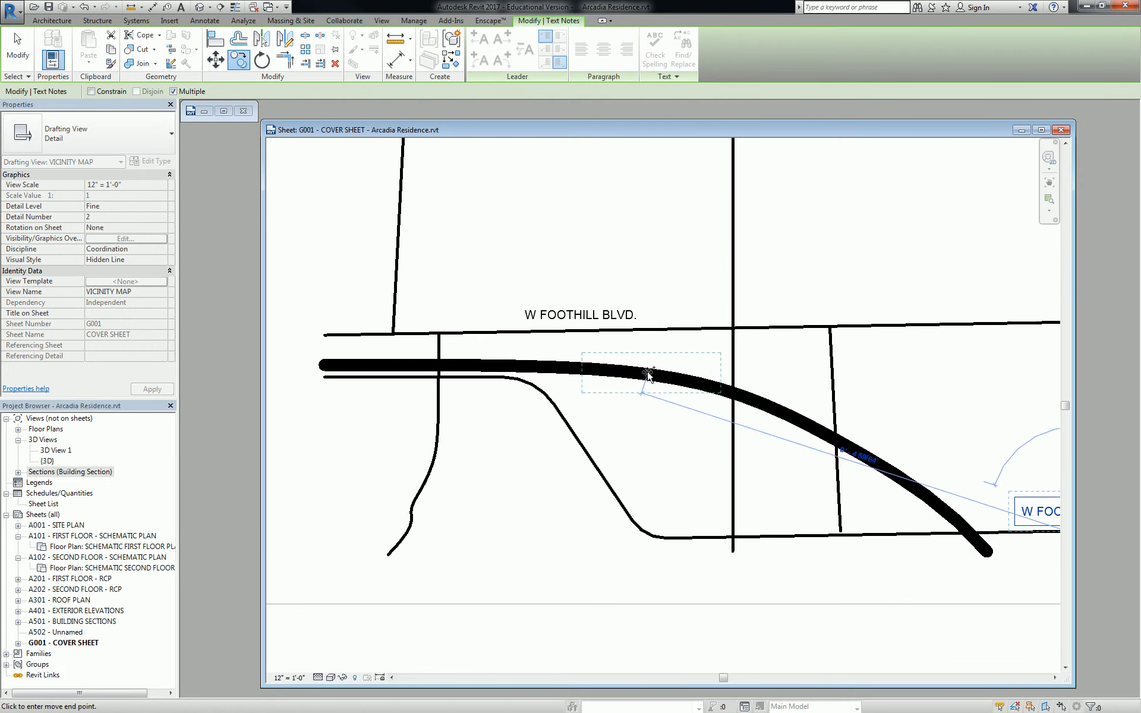
pyautogui.click(696, 373)
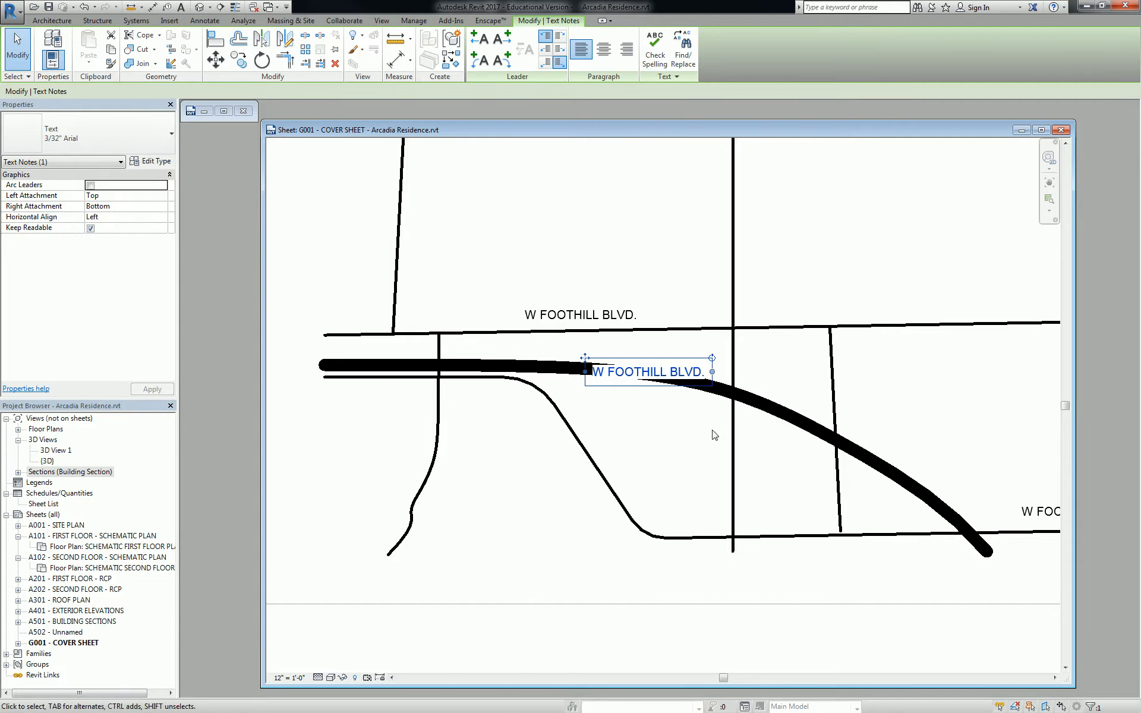
pyautogui.scroll(-6, 714, 435)
pyautogui.press('Escape')
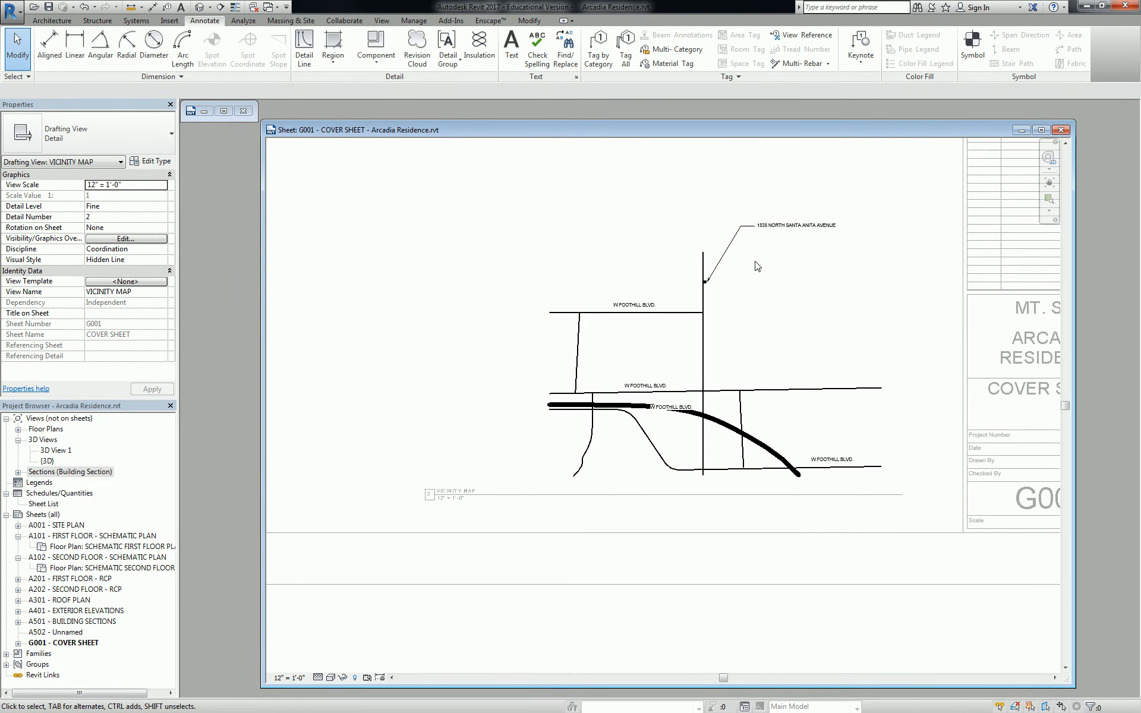
# Shift one copied road label down and left, then return to the sheet
pyautogui.click(785, 225)
pyautogui.moveTo(755, 219); pyautogui.dragTo(731, 259)
pyautogui.click(683, 238)
pyautogui.doubleClick(473, 416)
pyautogui.scroll(-2, 470, 417)
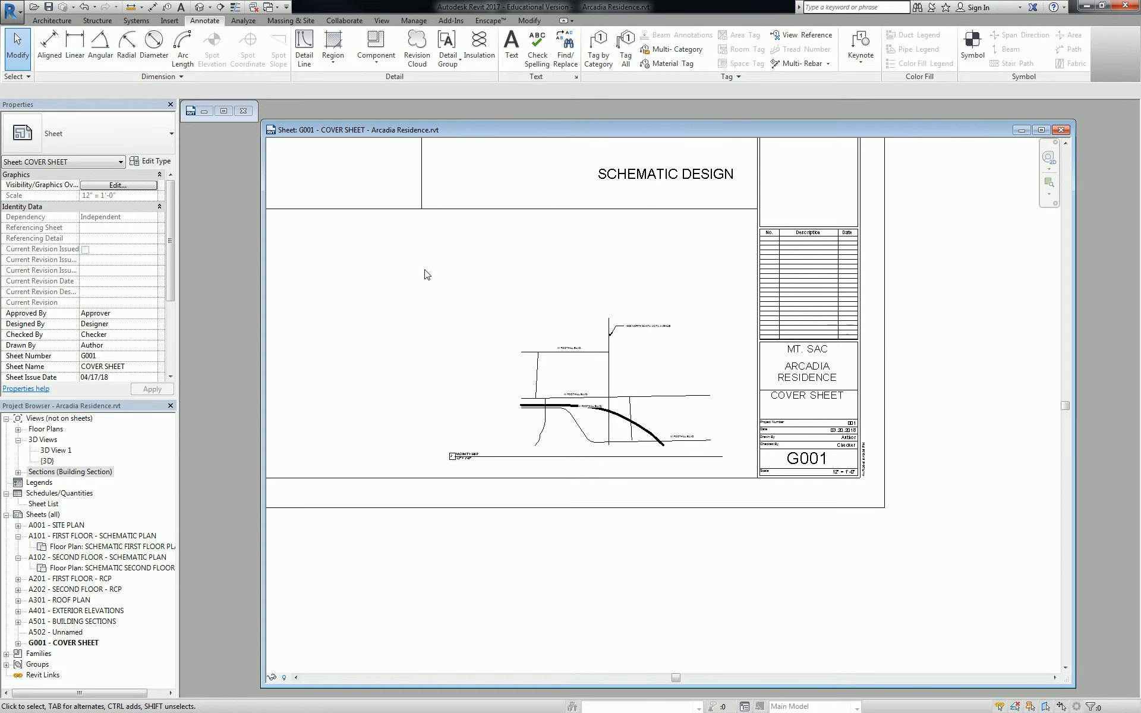
# Move the Vicinity Map title below the map, shorten its title line, and shift the viewport right
pyautogui.scroll(2, 484, 359)
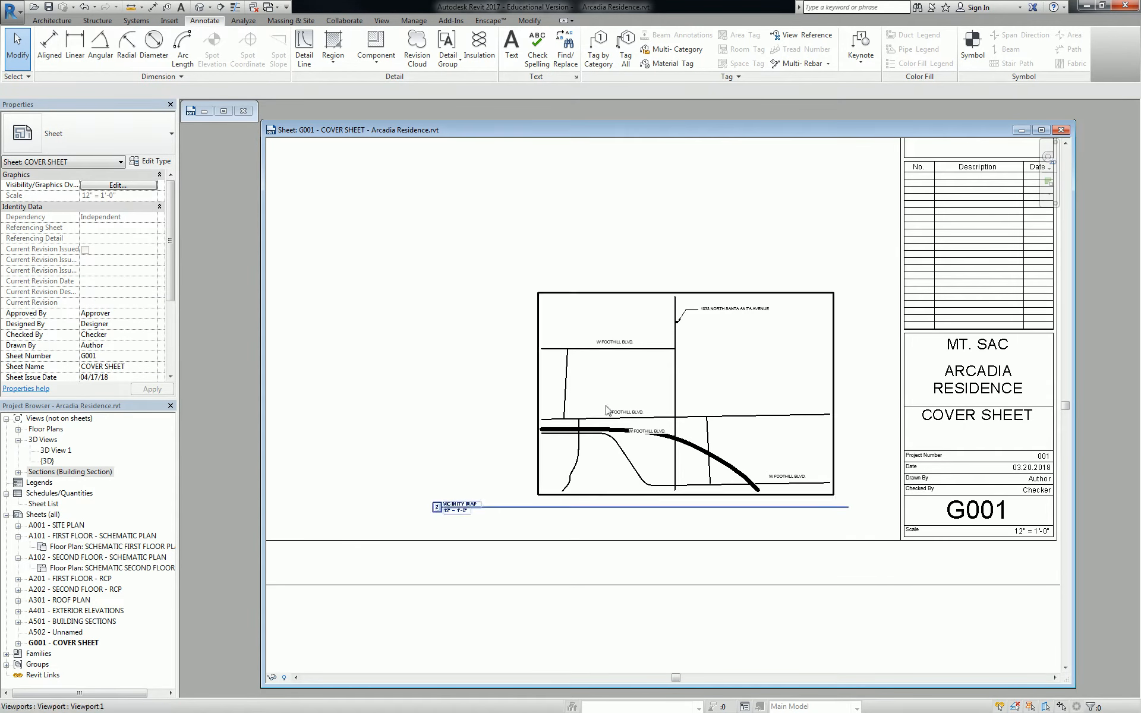
pyautogui.click(458, 510)
pyautogui.moveTo(457, 510); pyautogui.dragTo(580, 528)
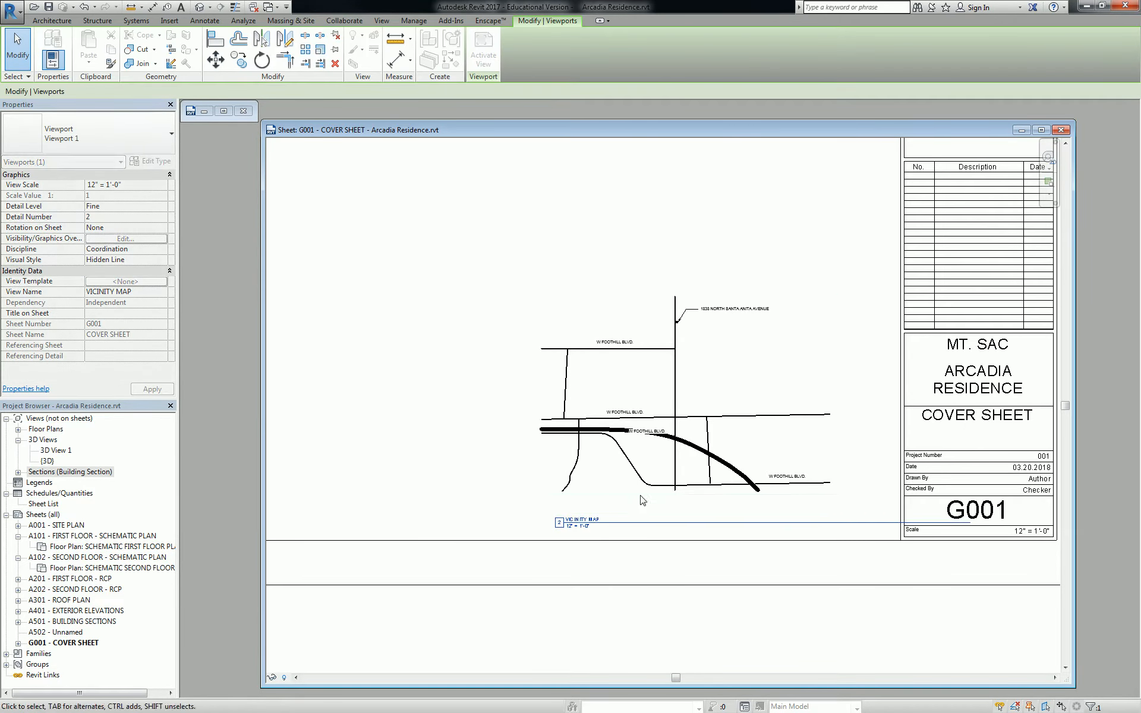
pyautogui.moveTo(971, 523); pyautogui.dragTo(902, 526)
pyautogui.moveTo(771, 533); pyautogui.dragTo(770, 532)
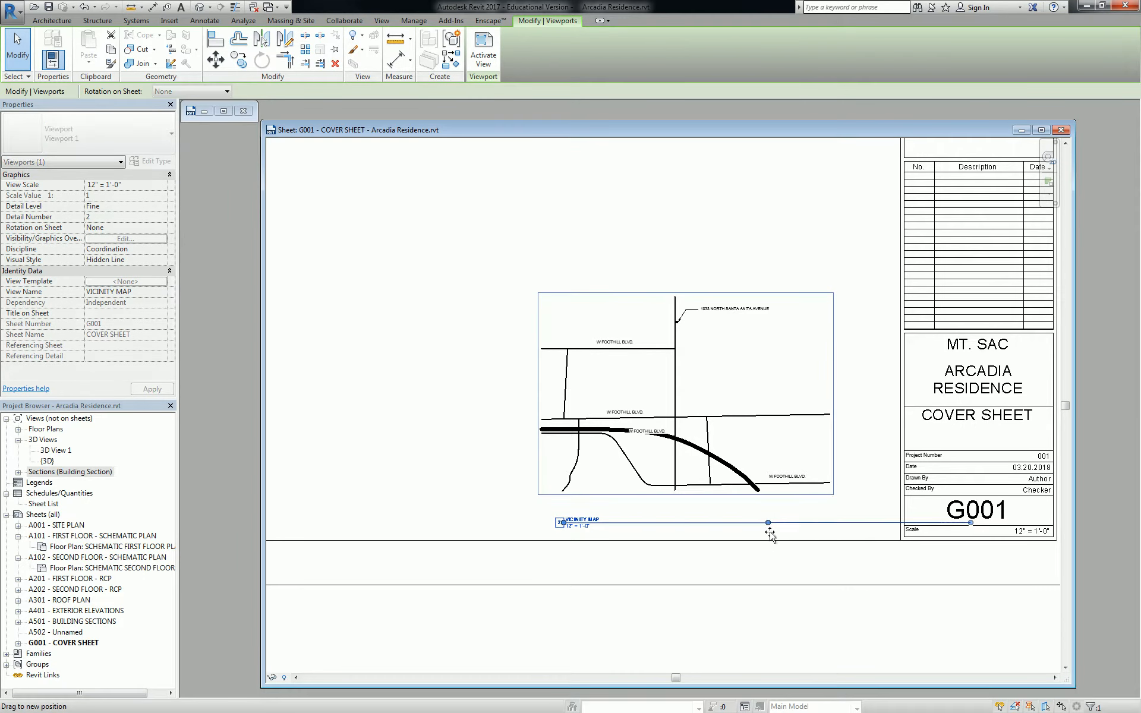
pyautogui.moveTo(708, 401); pyautogui.dragTo(742, 396)
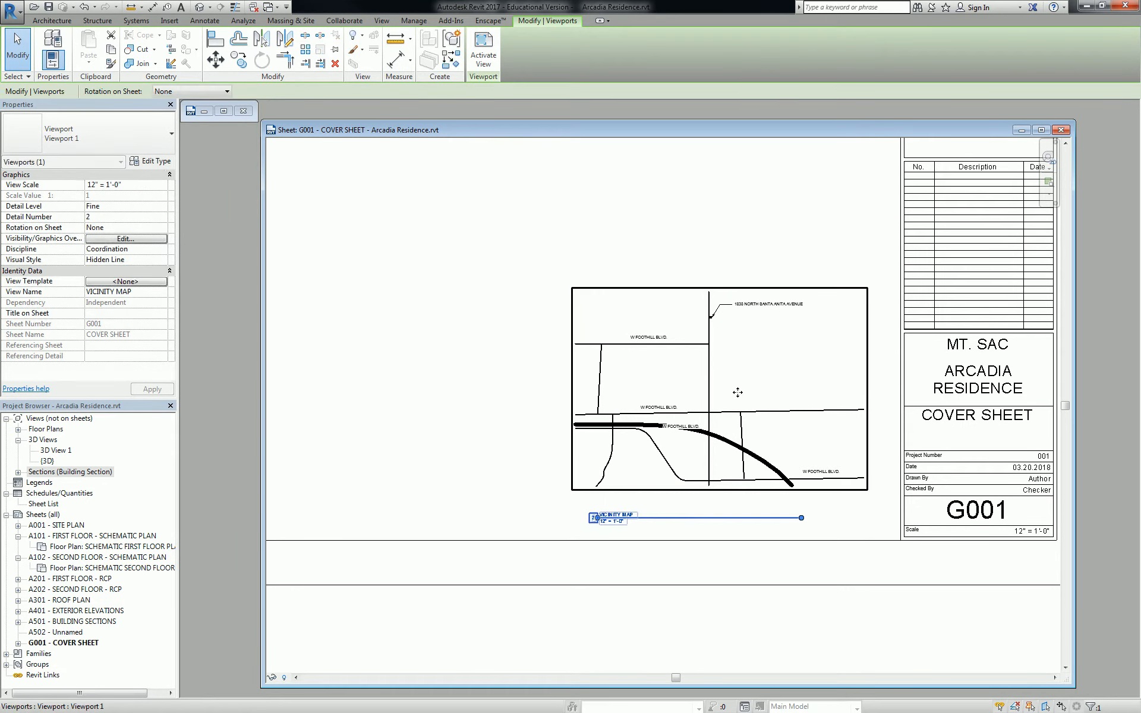
pyautogui.click(703, 248)
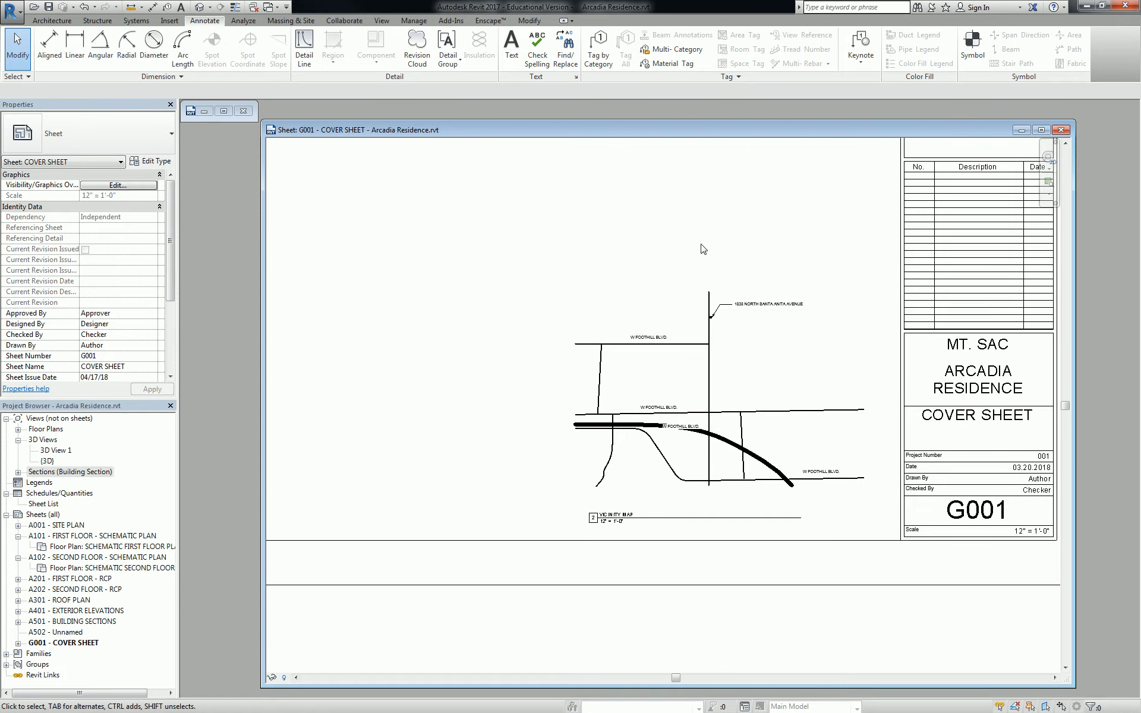
# Place a North Arrow 2 symbol to the right of the Vicinity Map title
pyautogui.click(973, 47)
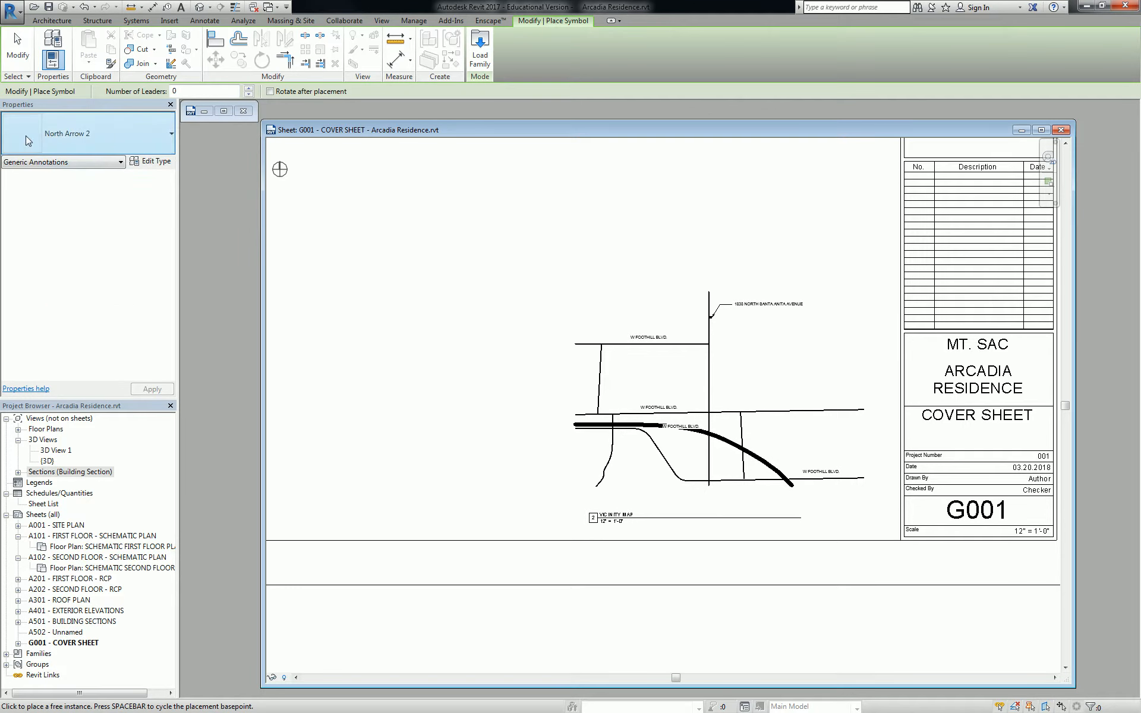
pyautogui.scroll(1, 822, 505)
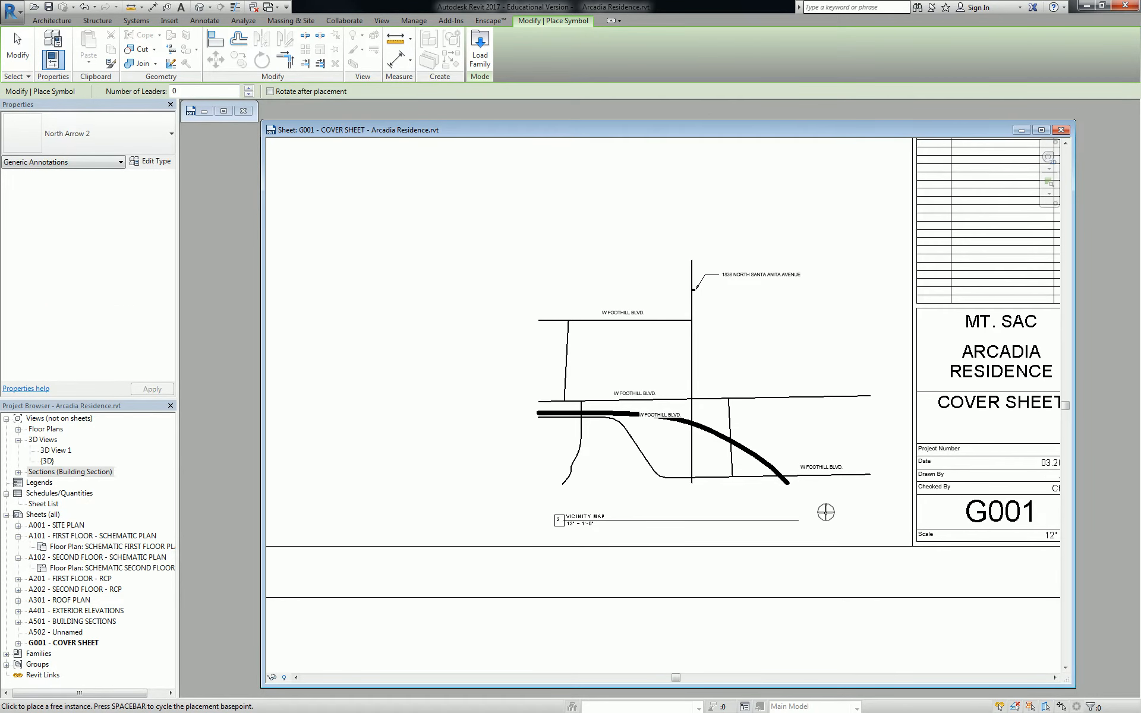
pyautogui.press('Escape')
pyautogui.press('Escape')
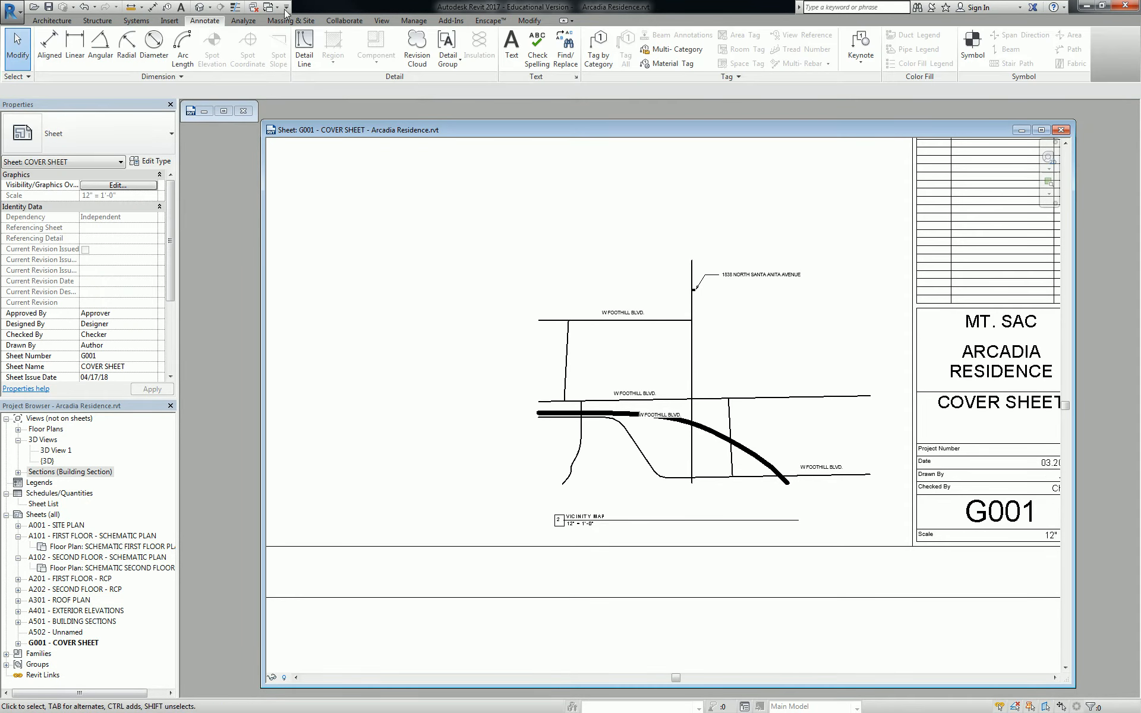
pyautogui.click(970, 45)
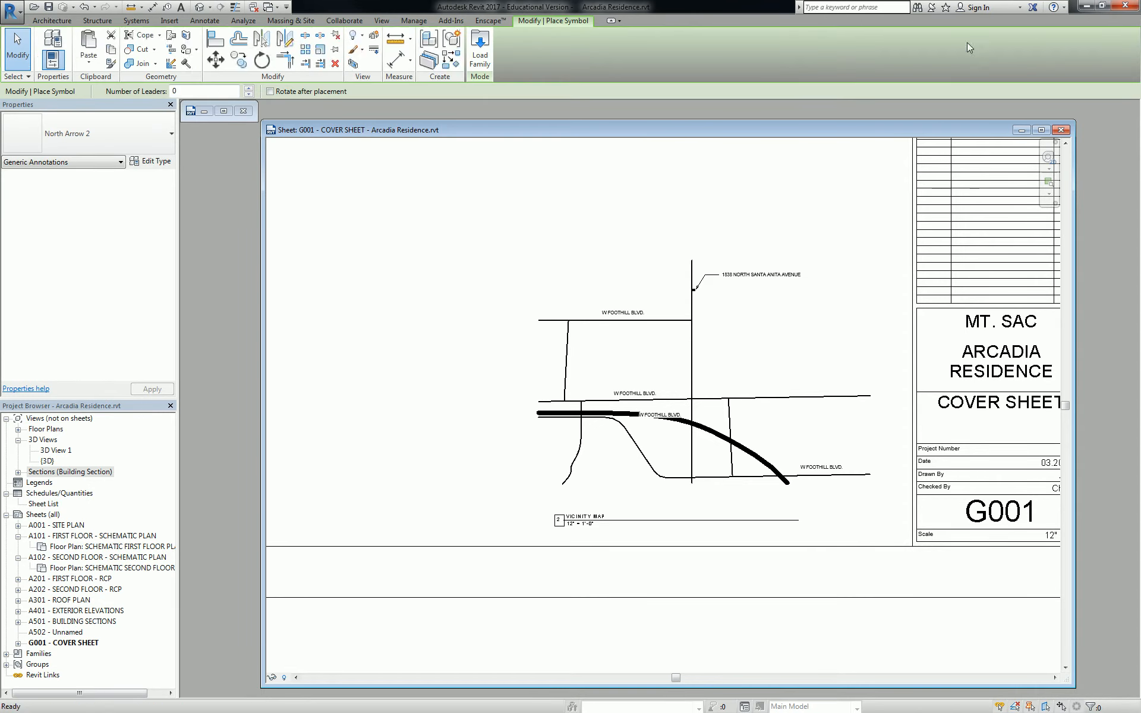
pyautogui.click(124, 122)
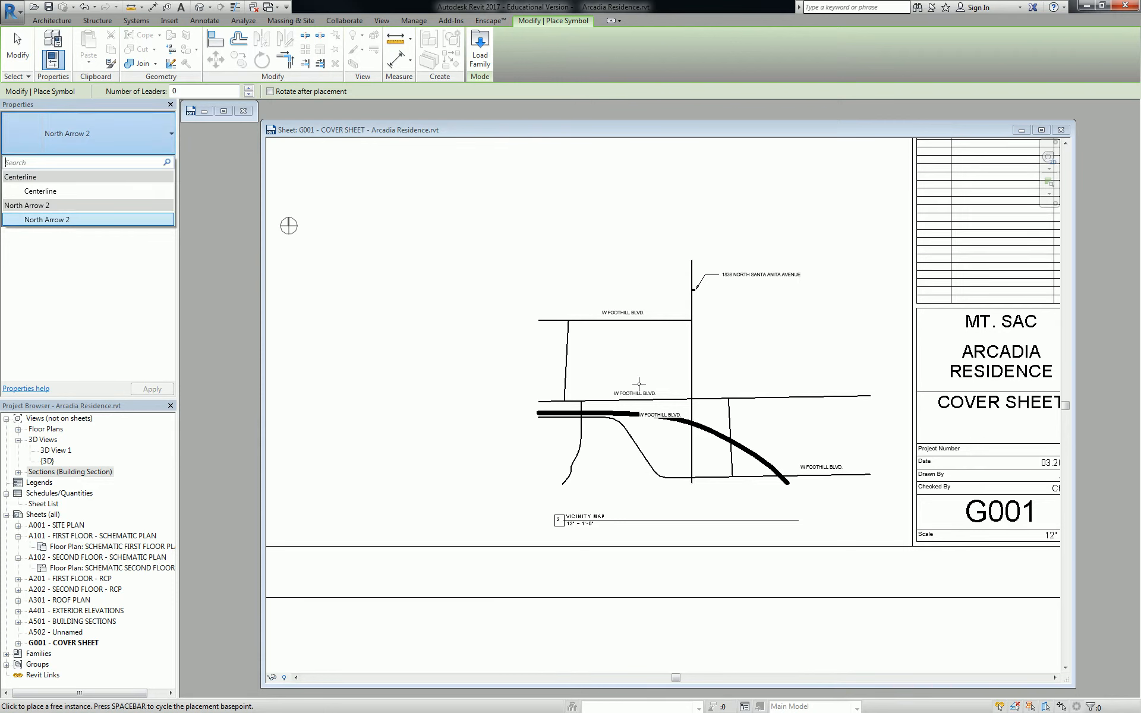
pyautogui.moveTo(827, 522); pyautogui.dragTo(827, 521, button='middle')
pyautogui.click(817, 520)
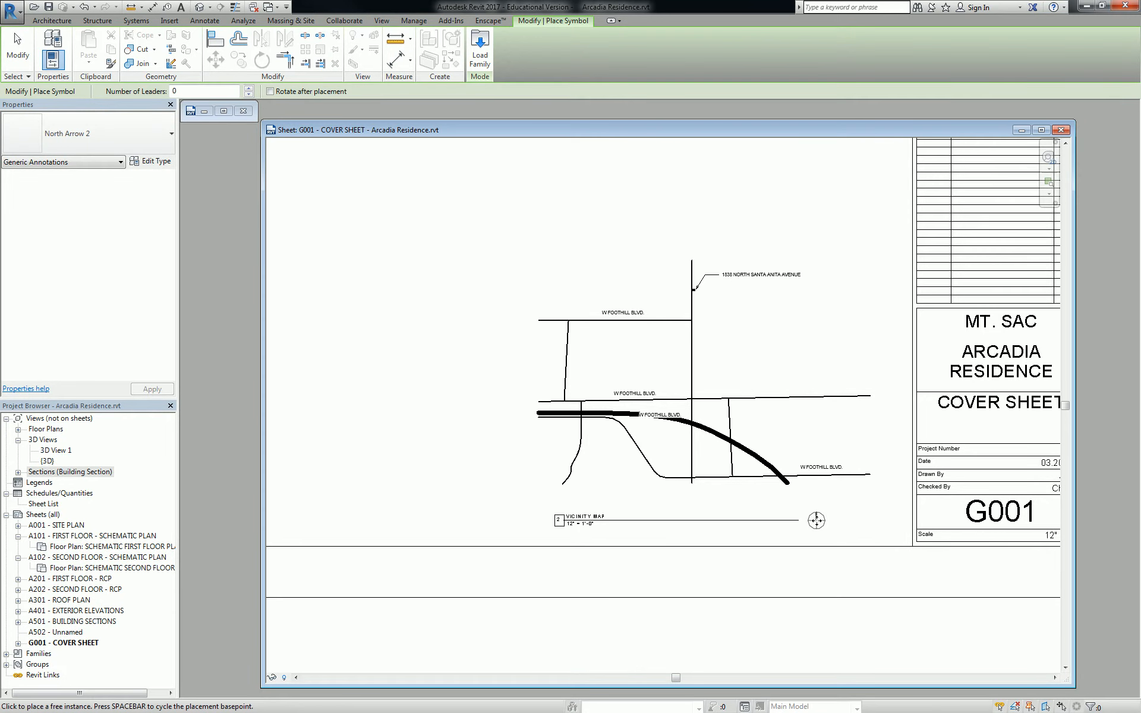
pyautogui.scroll(2, 856, 517)
pyautogui.scroll(1, 813, 531)
pyautogui.press('Escape')
pyautogui.moveTo(764, 523); pyautogui.dragTo(833, 502, button='middle')
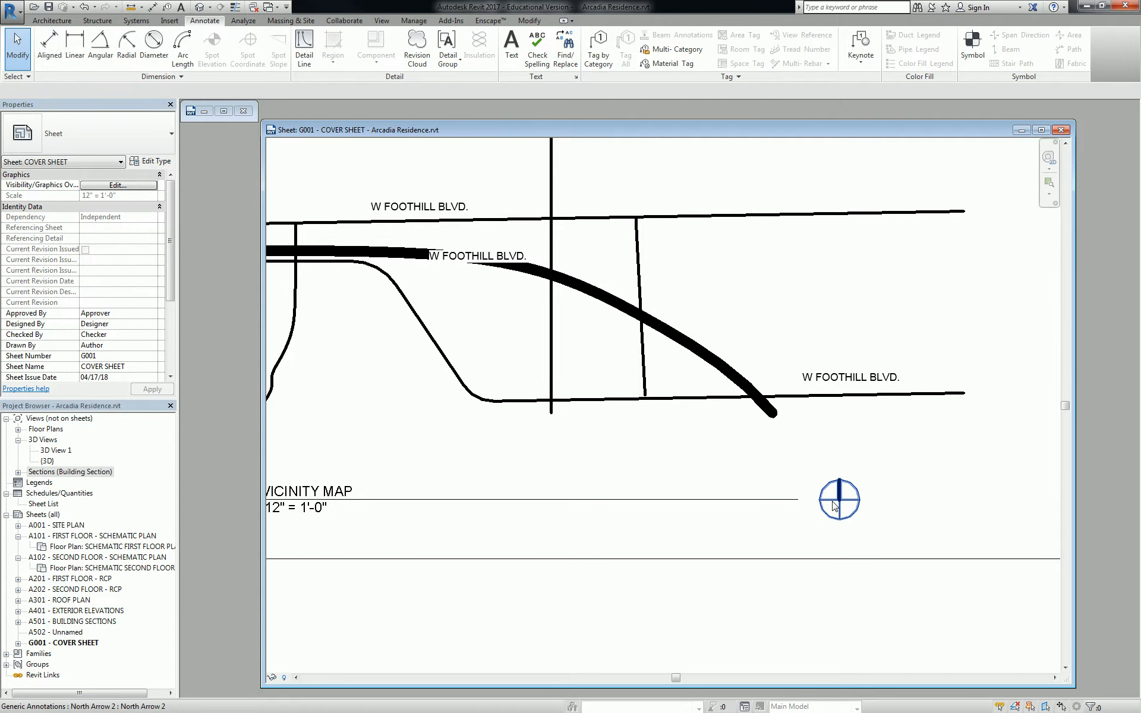
# Bring the Bluebeam Revu window over and zoom to the reference cover sheet's vicinity map
pyautogui.scroll(-5, 835, 506)
pyautogui.scroll(1, 908, 519)
pyautogui.scroll(-2, 909, 519)
pyautogui.scroll(4, 678, 419)
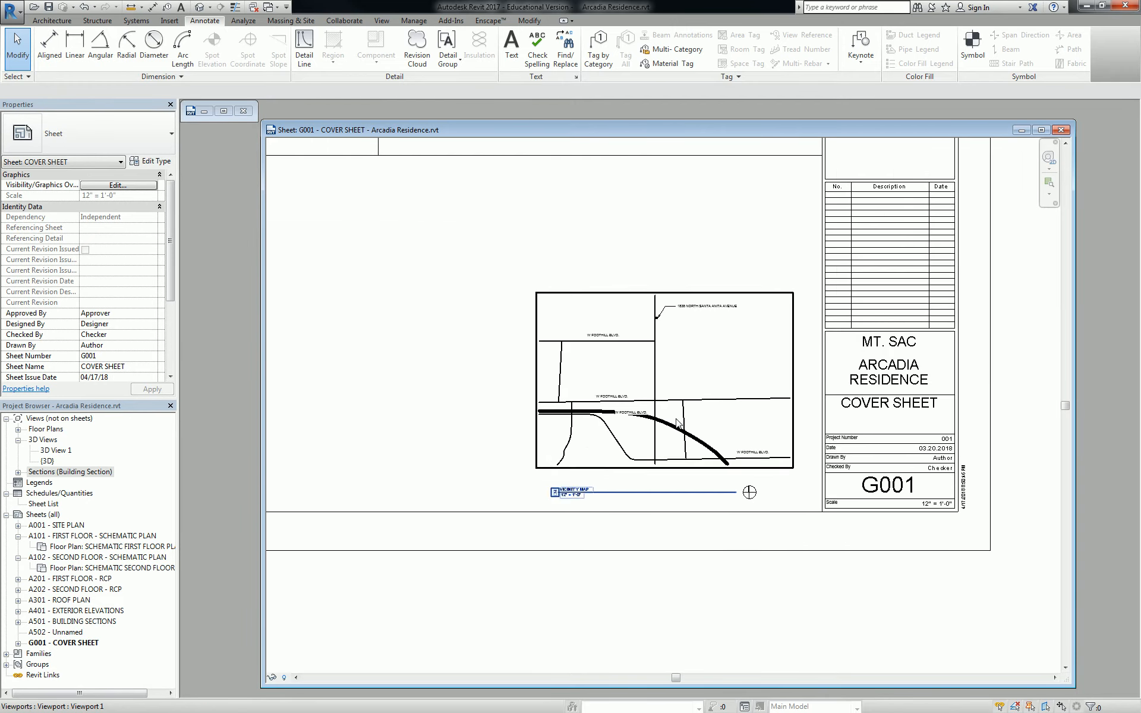
pyautogui.scroll(1, 678, 419)
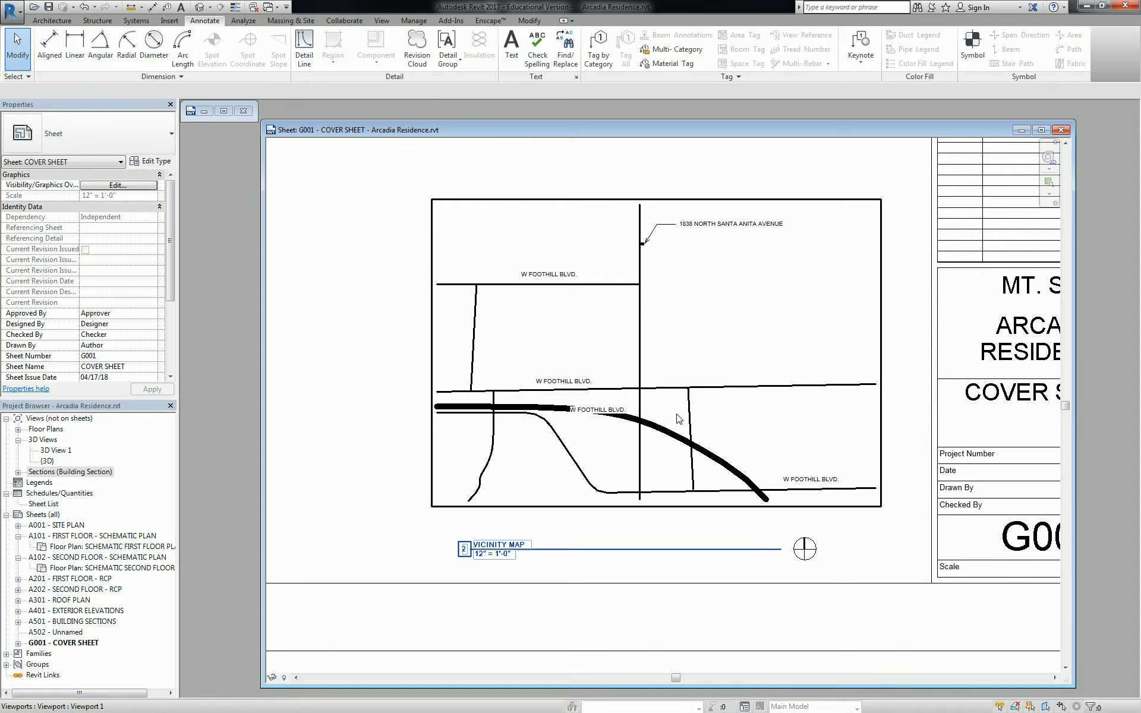
pyautogui.moveTo(1047, 712); pyautogui.dragTo(963, 1)
pyautogui.moveTo(465, 150); pyautogui.dragTo(733, 423, button='middle')
pyautogui.scroll(3, 639, 512)
pyautogui.scroll(2, 639, 513)
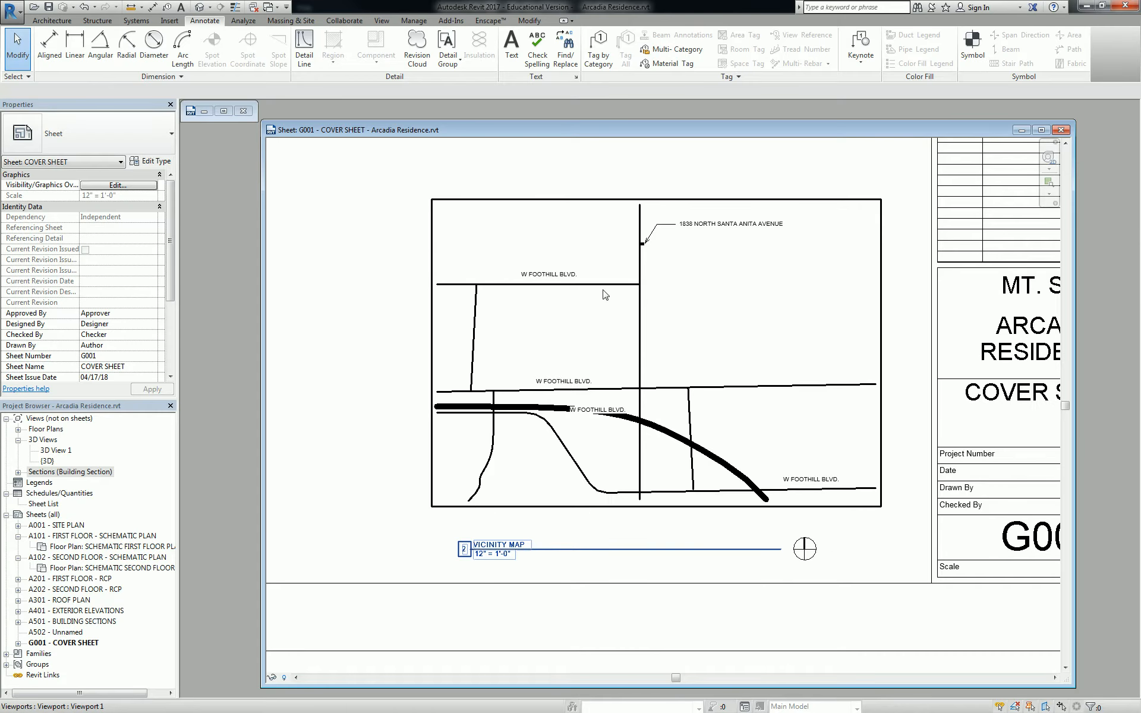
# Activate the vicinity map viewport on G001 and zoom in across its labelled roads
pyautogui.click(677, 325)
pyautogui.doubleClick(677, 325)
pyautogui.scroll(5, 714, 377)
pyautogui.moveTo(764, 375); pyautogui.dragTo(627, 418, button='middle')
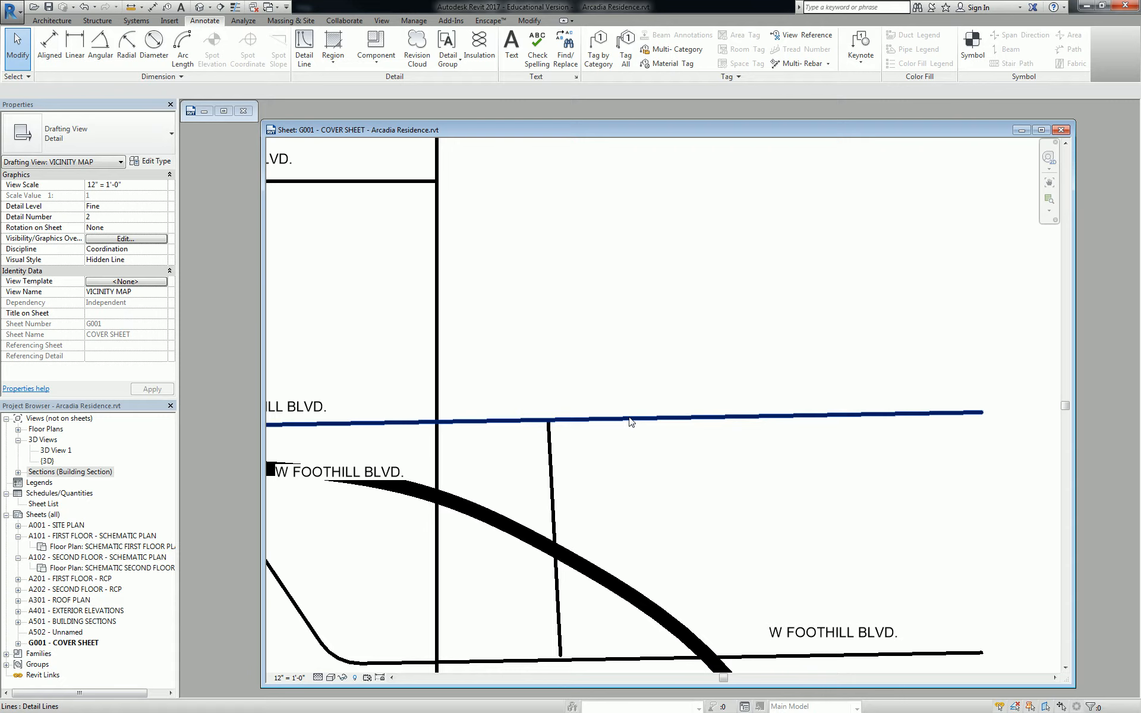
# Deactivate the vicinity map view and open sheet A101 FIRST FLOOR - SCHEMATIC PLAN
pyautogui.scroll(-4, 705, 394)
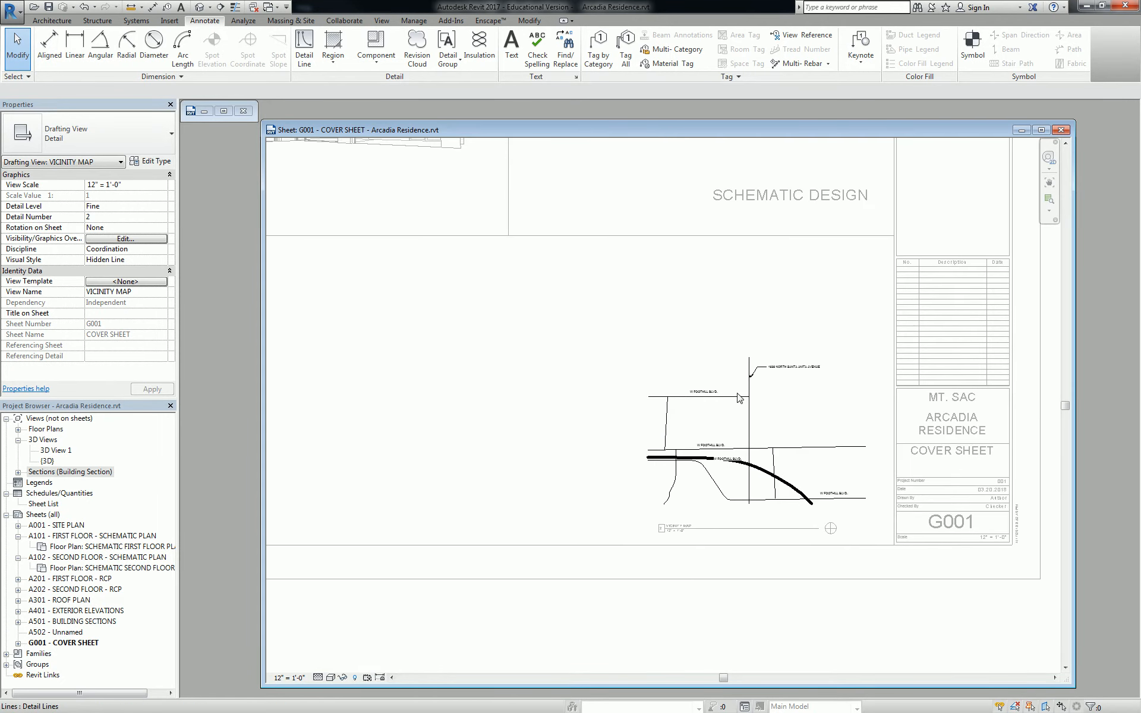
pyautogui.doubleClick(542, 331)
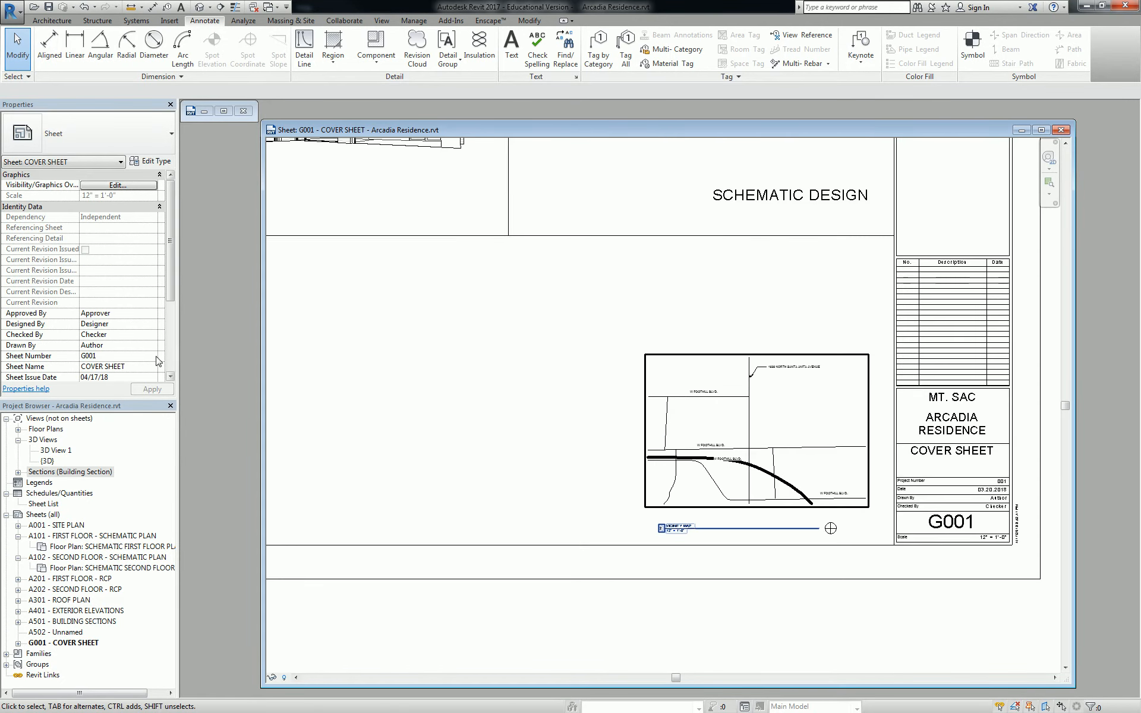
pyautogui.click(83, 536)
pyautogui.doubleClick(84, 536)
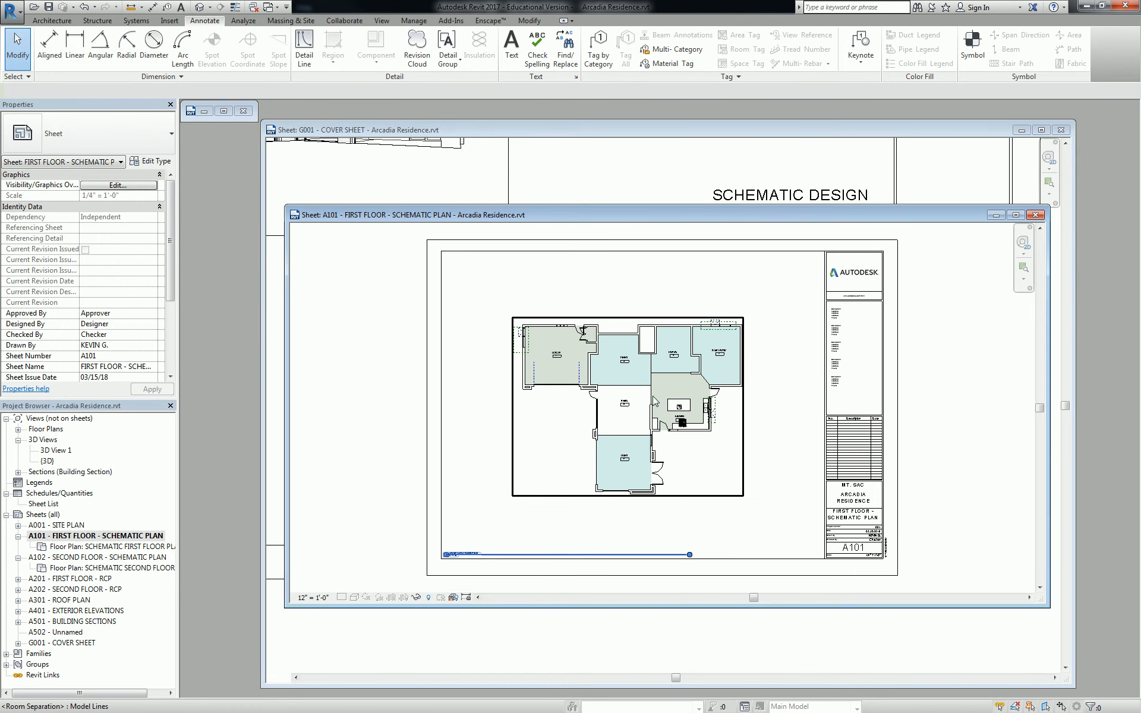
# Activate the A101 floor plan view and zoom in around the garage
pyautogui.doubleClick(609, 409)
pyautogui.scroll(5, 551, 390)
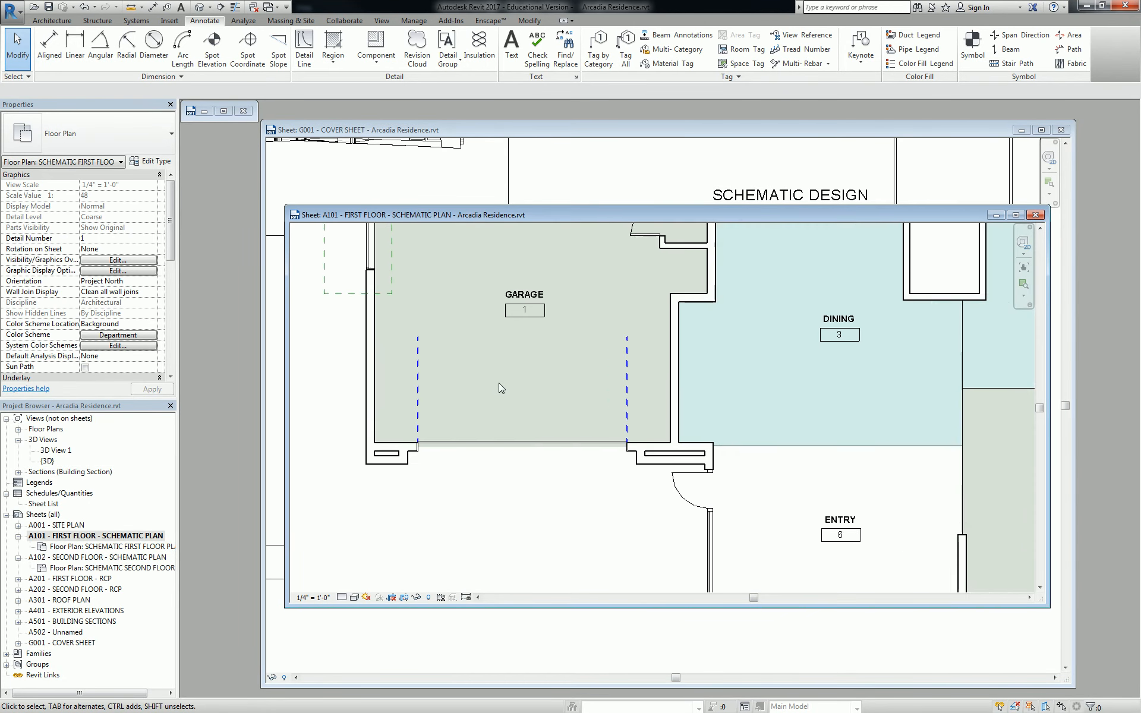
pyautogui.moveTo(589, 394); pyautogui.dragTo(612, 465, button='middle')
pyautogui.scroll(1, 548, 461)
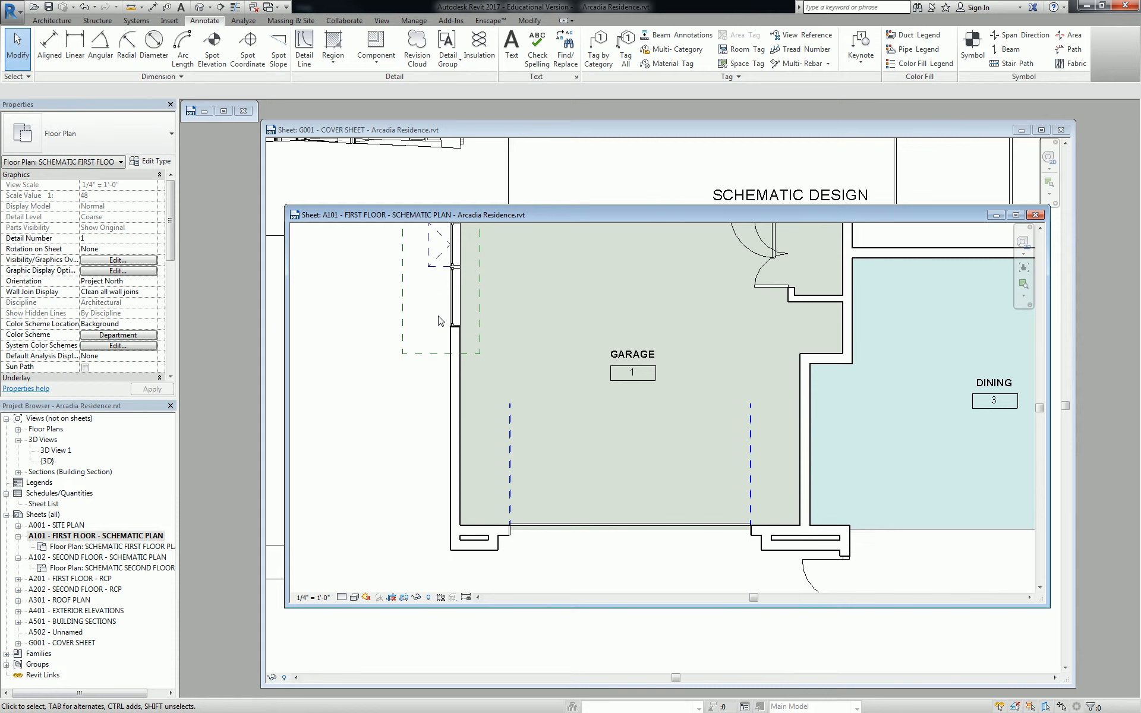
pyautogui.click(400, 321)
pyautogui.click(387, 408)
pyautogui.moveTo(387, 408); pyautogui.dragTo(377, 388, button='middle')
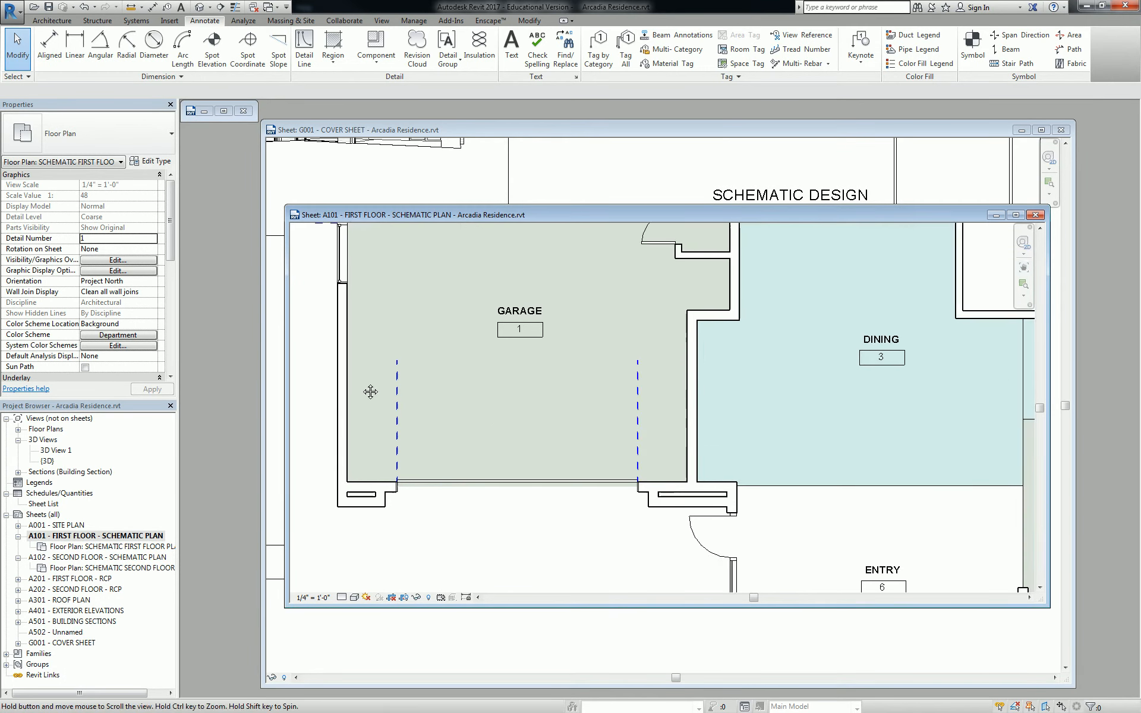
pyautogui.scroll(2, 625, 589)
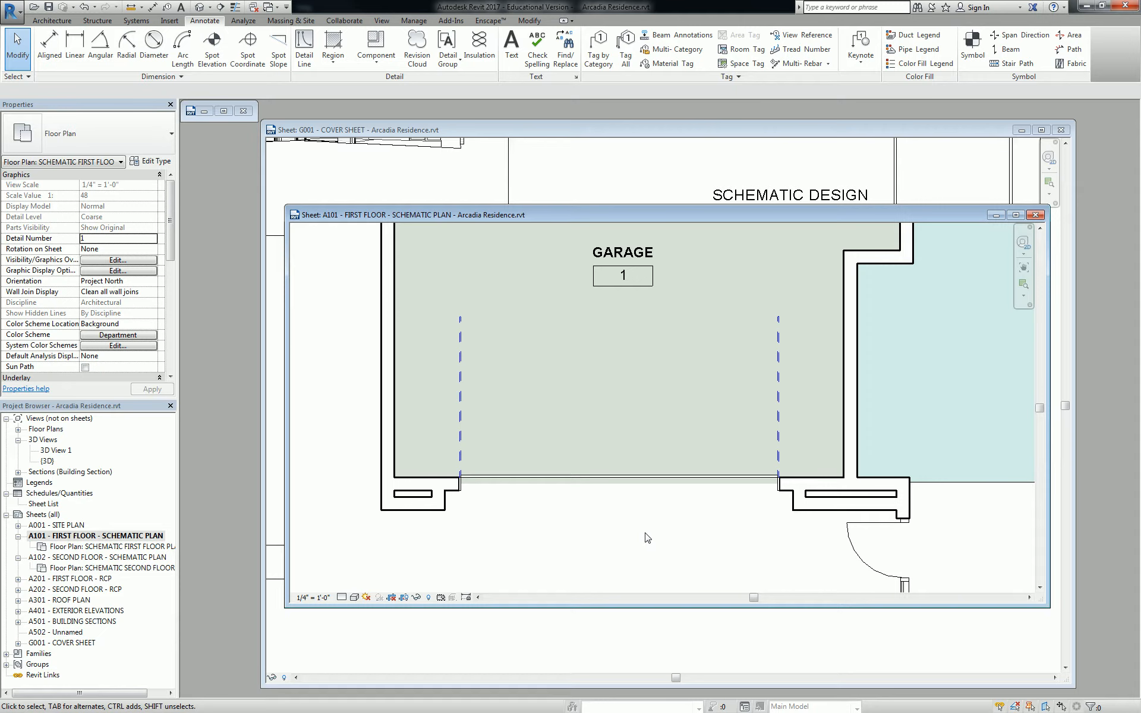
# Delete the garage door and draw a 16'-2" wide Hidden Lines outline into the garage
pyautogui.click(462, 349)
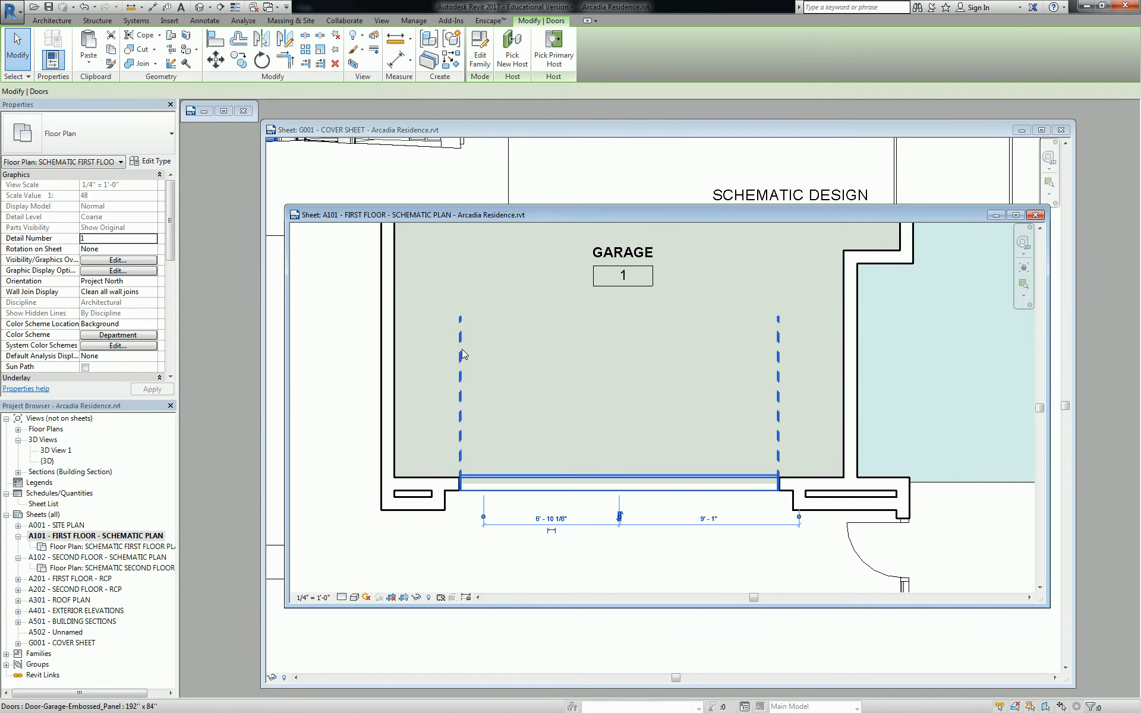
pyautogui.press('Delete')
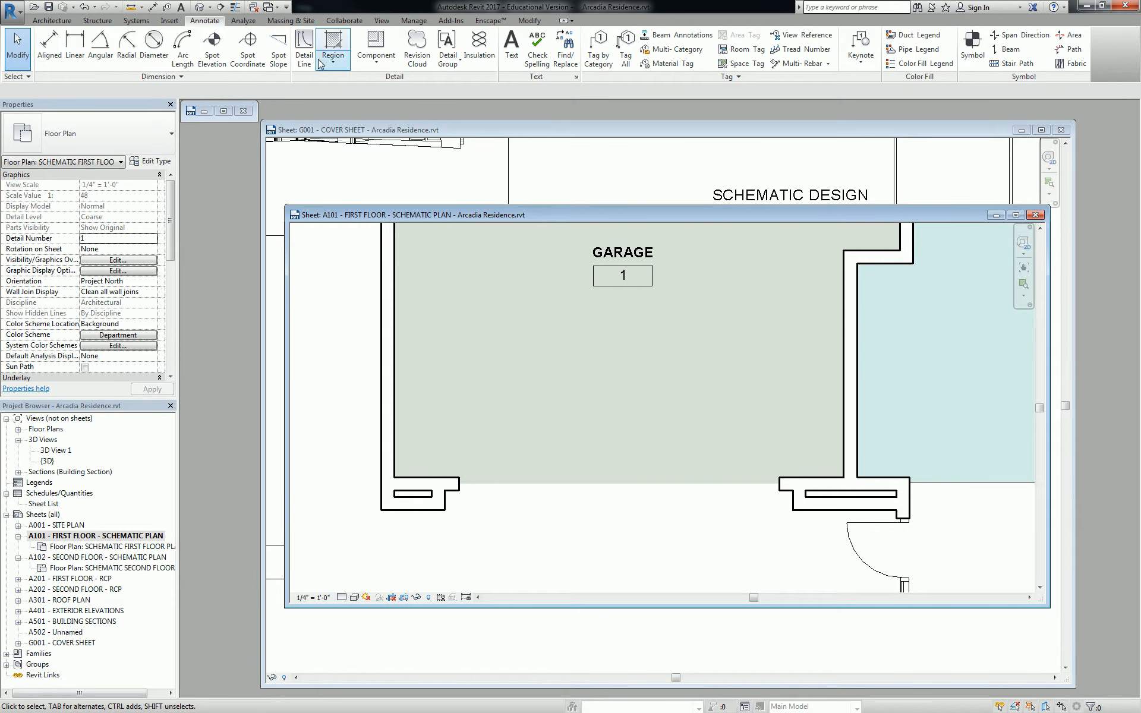
pyautogui.click(303, 49)
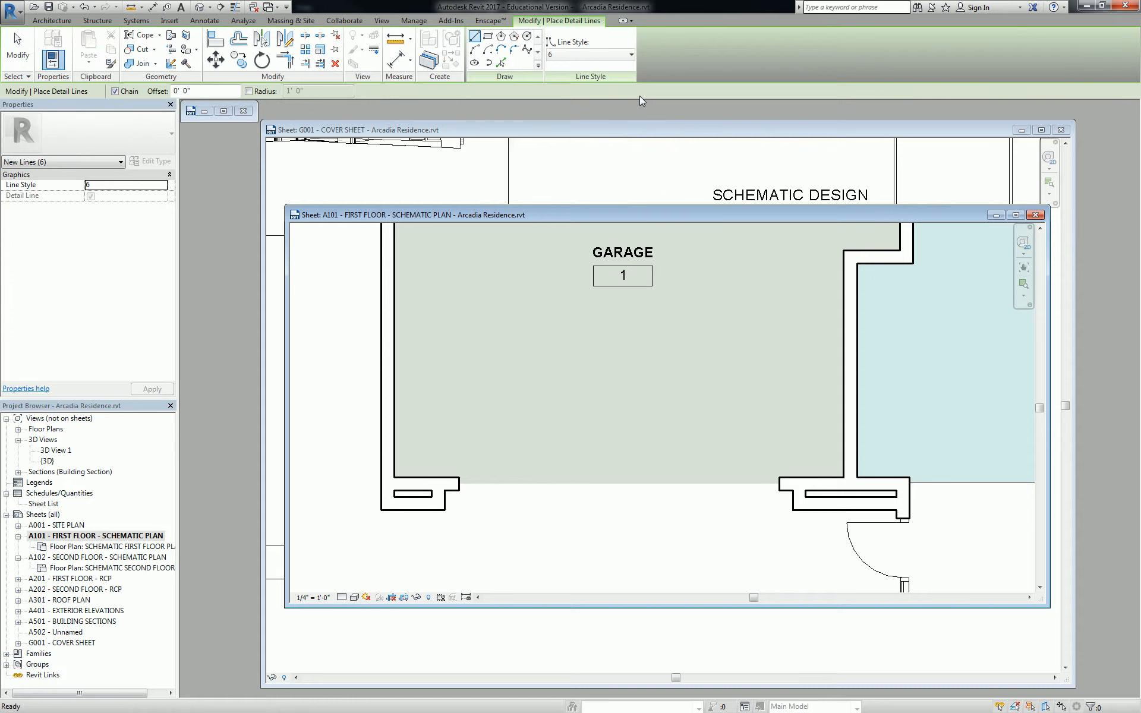
pyautogui.click(591, 55)
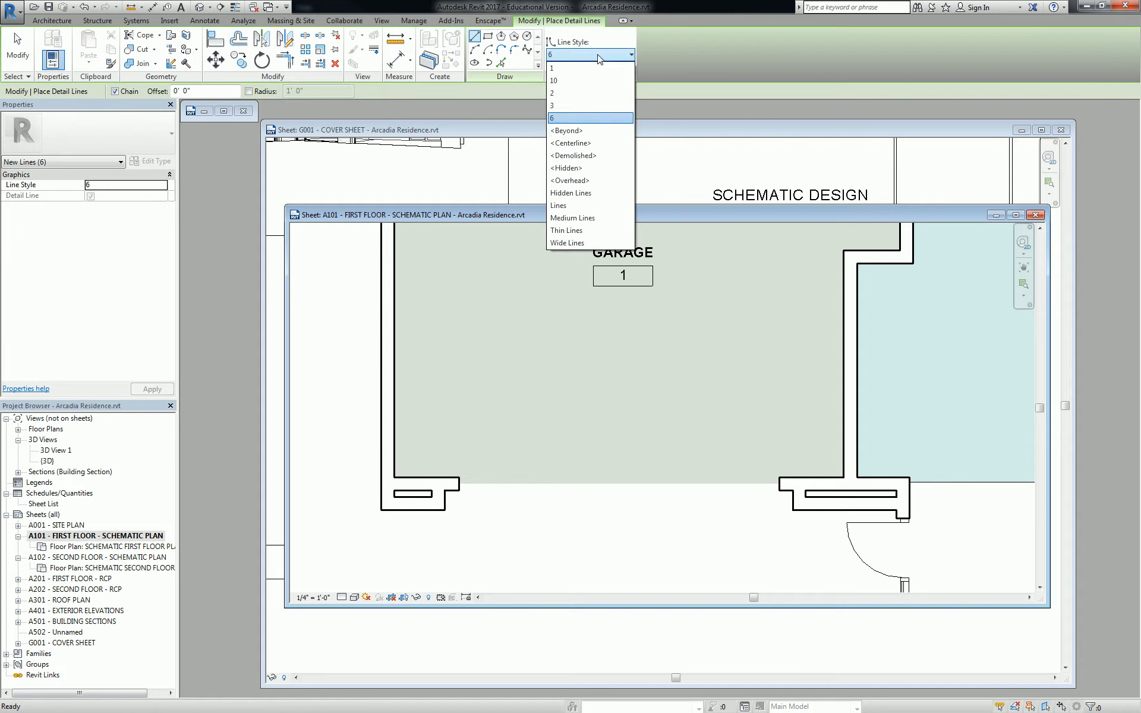
pyautogui.click(571, 193)
pyautogui.click(459, 478)
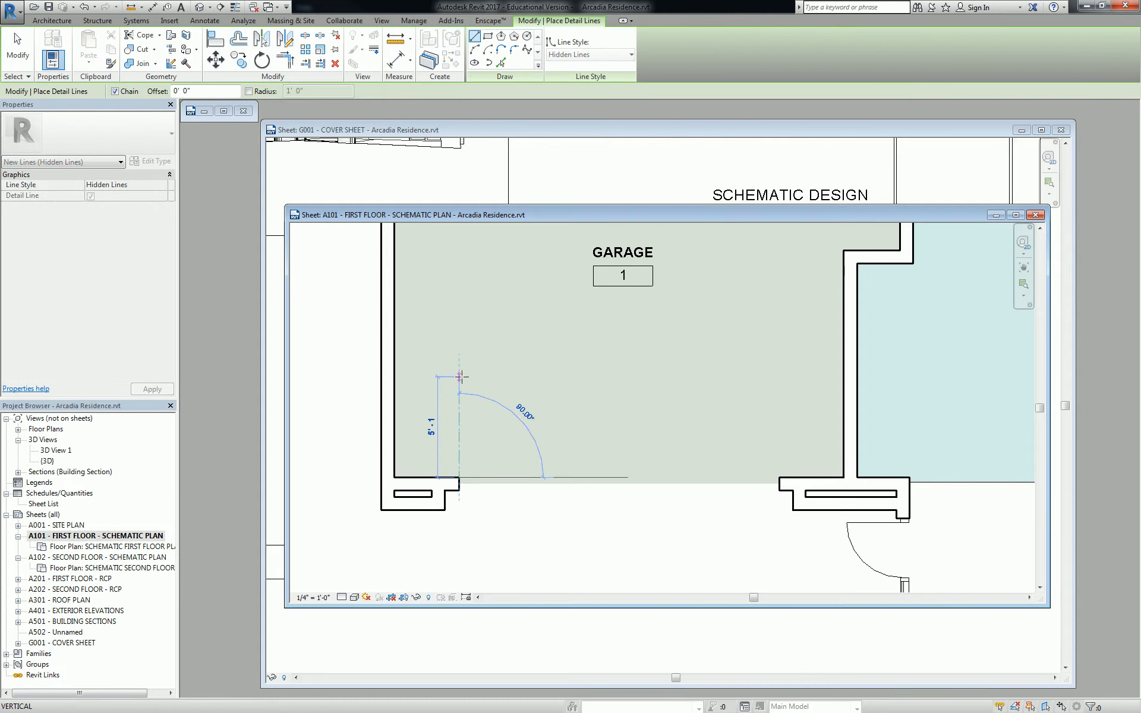
pyautogui.click(460, 377)
pyautogui.click(779, 376)
pyautogui.click(779, 477)
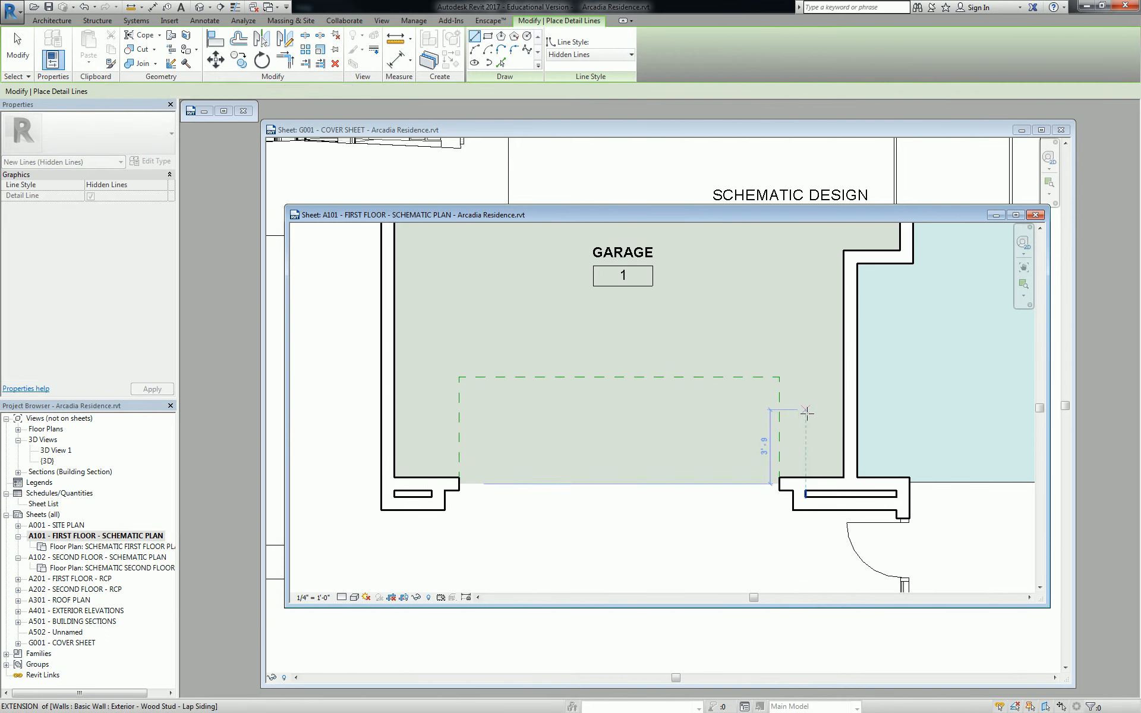
pyautogui.press('Escape')
# Draw a dashed Hidden Lines detail line along the Library's wall recess
pyautogui.scroll(-4, 778, 380)
pyautogui.moveTo(777, 366); pyautogui.dragTo(685, 399, button='middle')
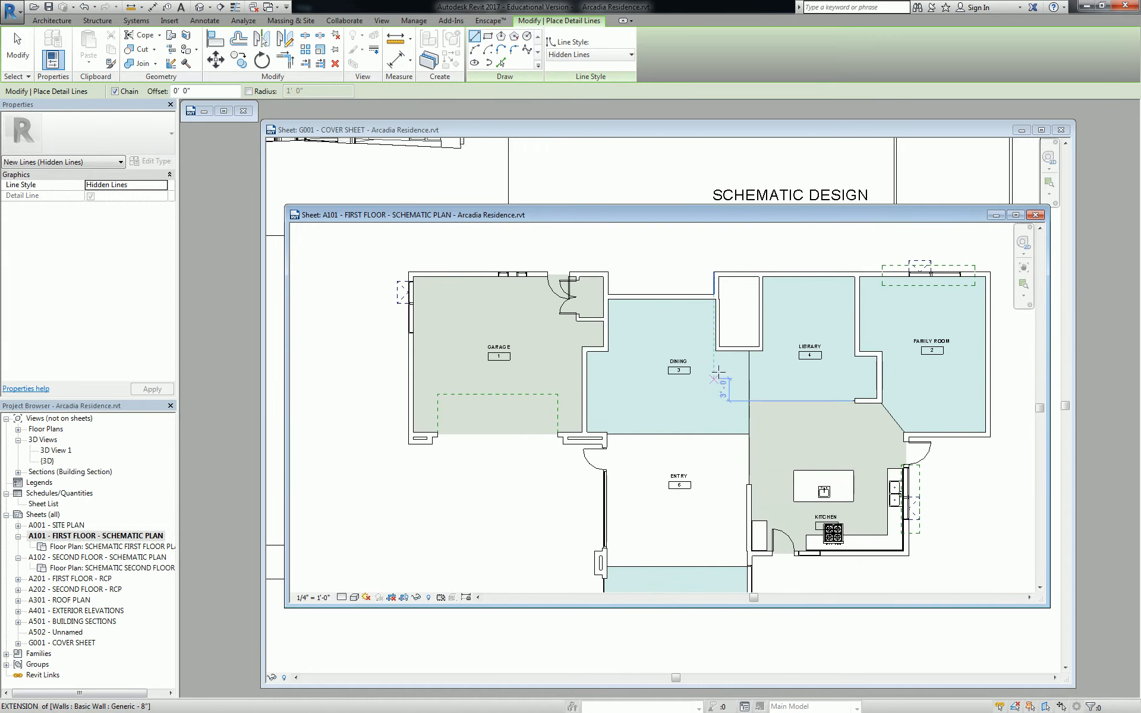
pyautogui.scroll(3, 874, 373)
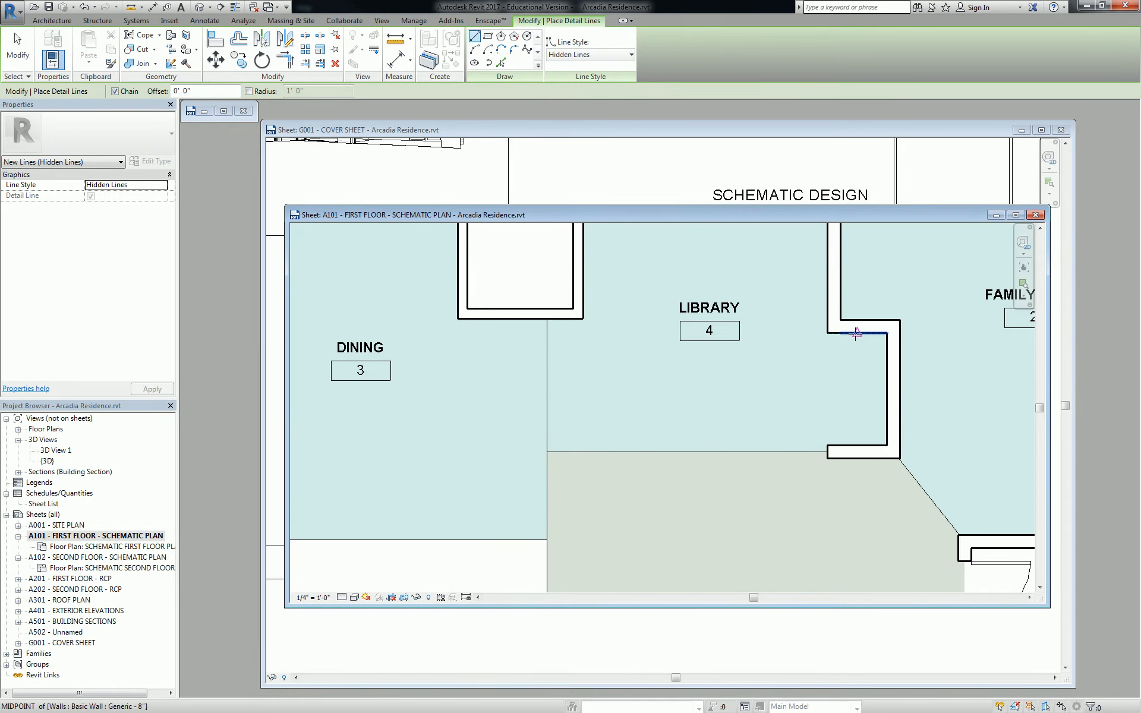
pyautogui.click(858, 332)
pyautogui.click(857, 446)
pyautogui.press('Escape')
pyautogui.press('Escape')
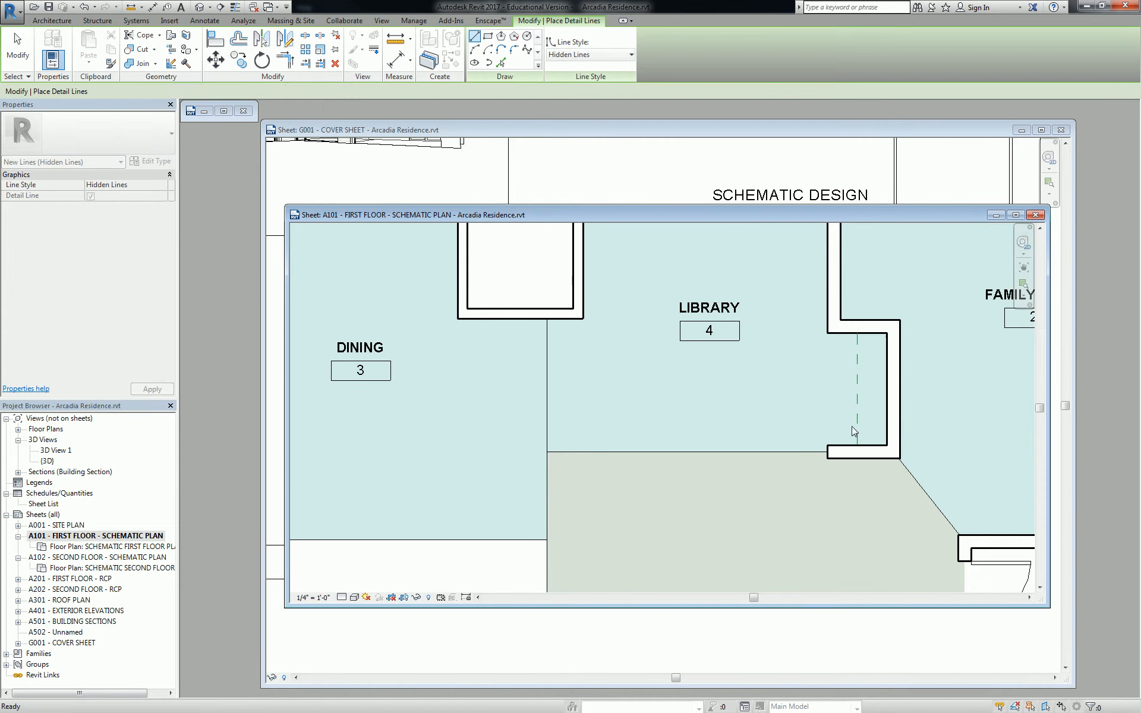
pyautogui.moveTo(953, 474)
pyautogui.mouseDown(button='middle')
pyautogui.moveTo(833, 454)
pyautogui.moveTo(745, 456)
pyautogui.mouseUp(button='middle')
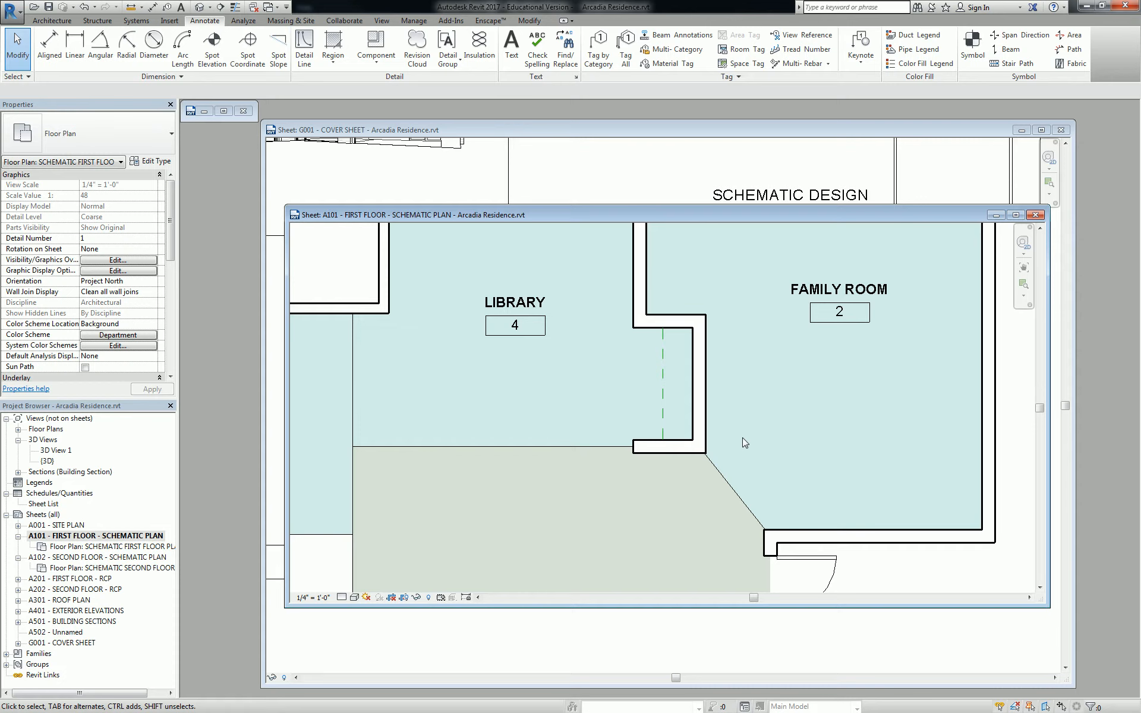
# Draw a dashed hidden-line rectangle inside the small room beside the Library
pyautogui.scroll(-4, 726, 349)
pyautogui.moveTo(588, 337); pyautogui.dragTo(834, 420, button='middle')
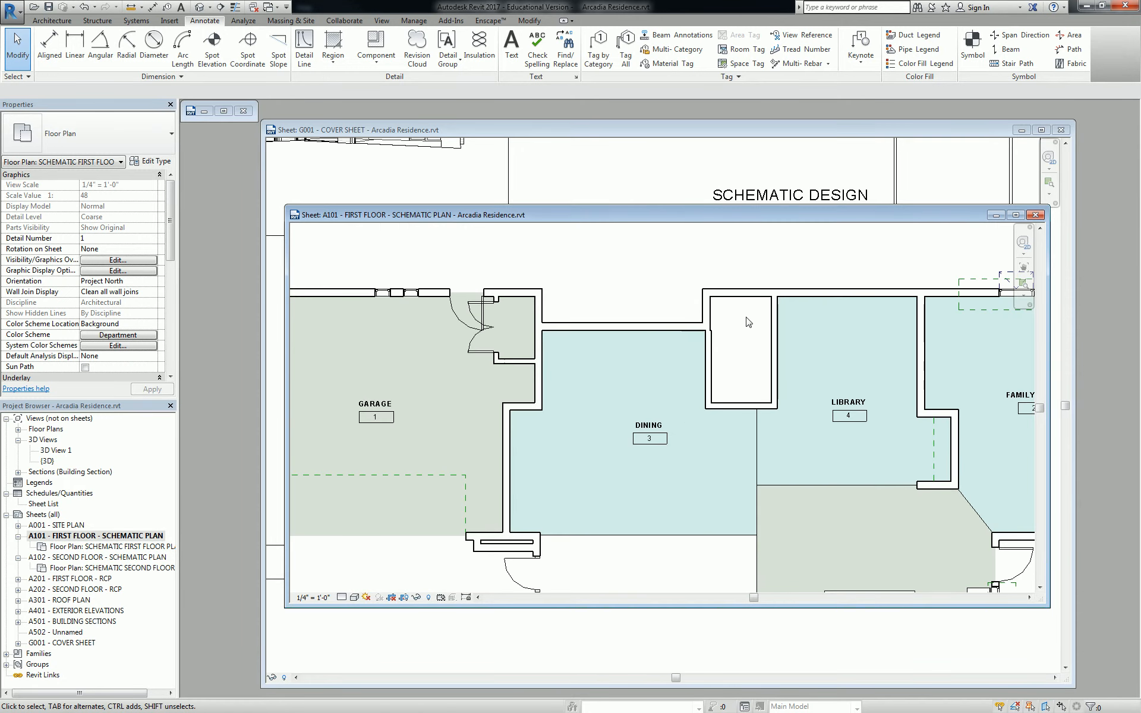
pyautogui.click(934, 453)
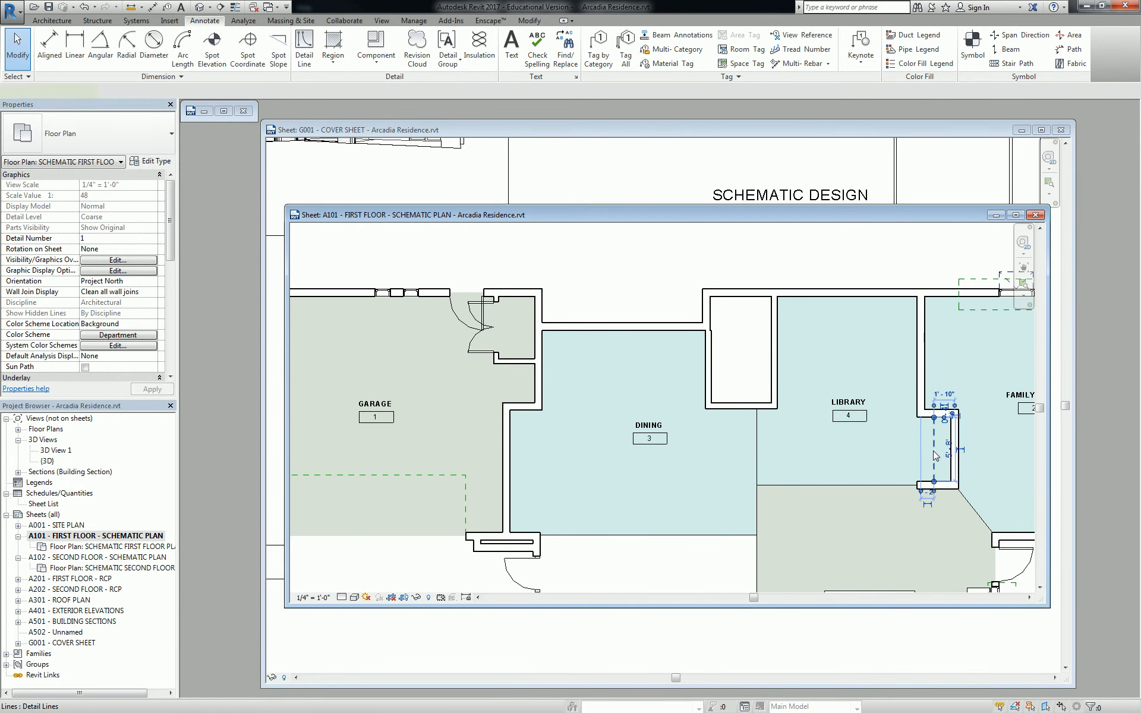
pyautogui.click(933, 451)
pyautogui.press('c')
pyautogui.press('s')
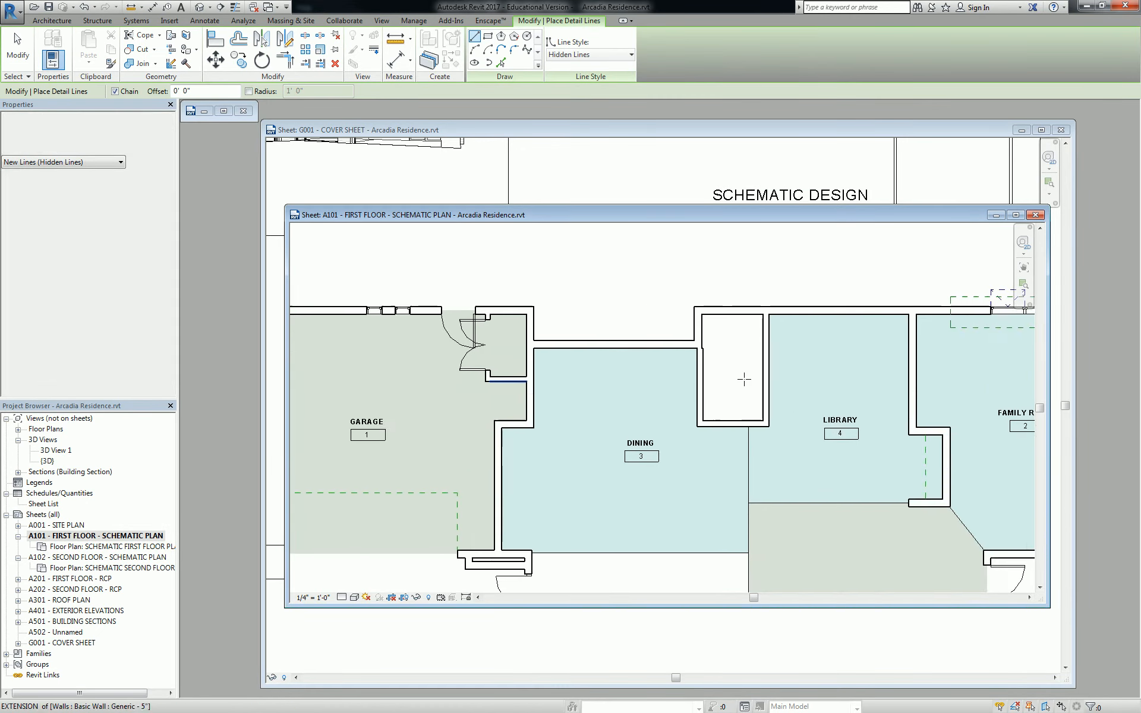
pyautogui.scroll(5, 743, 375)
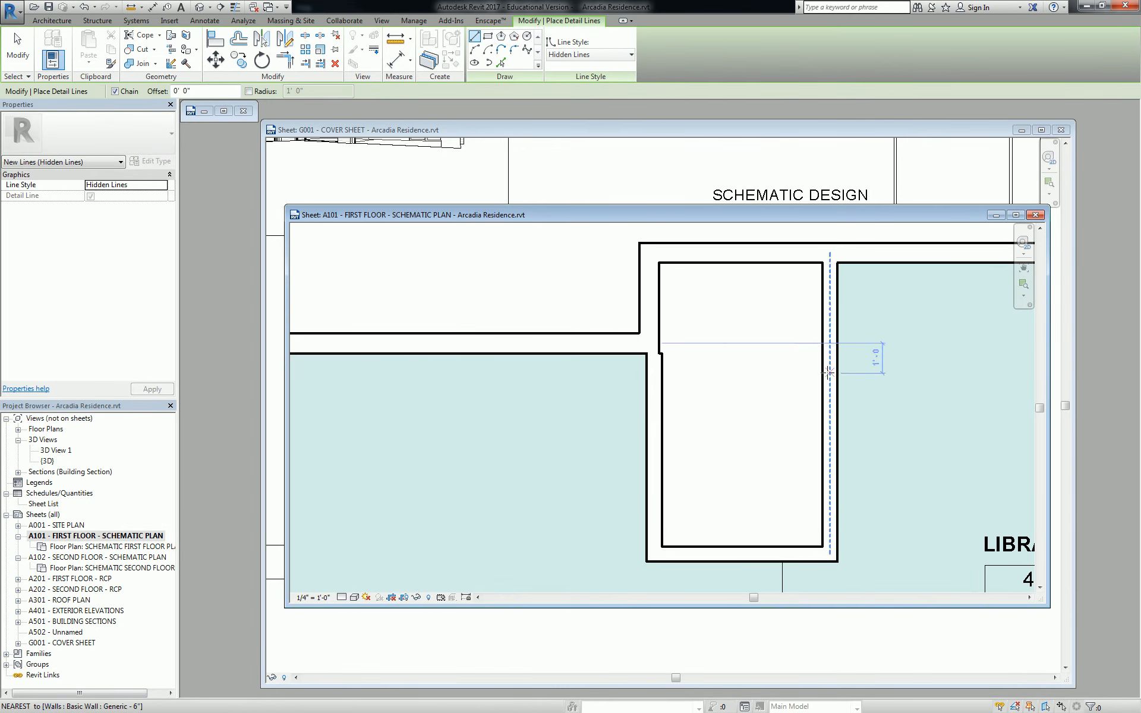
pyautogui.click(662, 536)
pyautogui.click(790, 536)
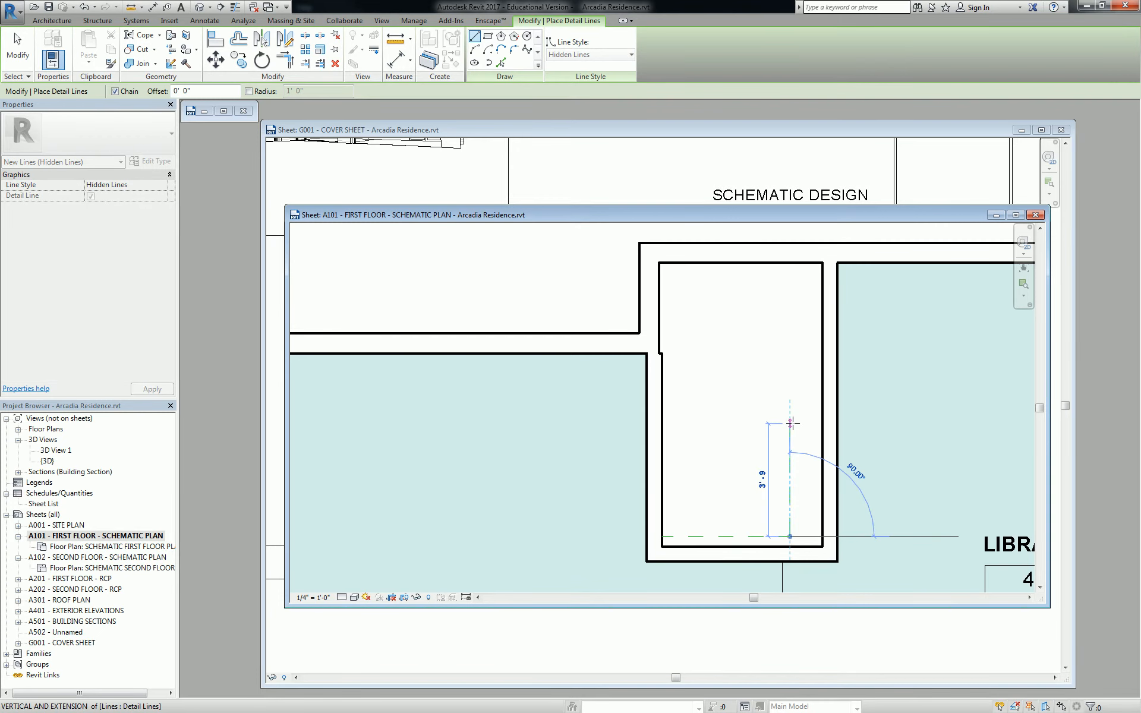
pyautogui.click(790, 404)
pyautogui.click(663, 404)
pyautogui.press('Escape')
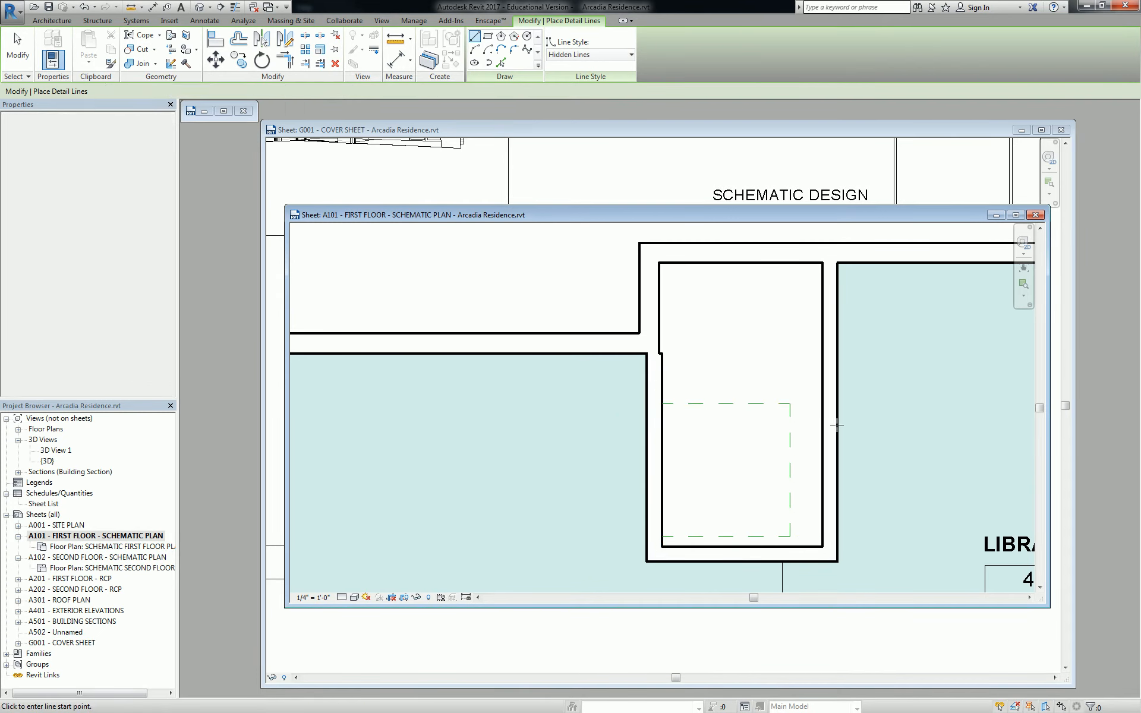
# Draw a three-sided dashed outline, 14'-2" wide, projecting above the Dining room's top wall
pyautogui.scroll(-3, 826, 421)
pyautogui.moveTo(795, 454); pyautogui.dragTo(737, 269, button='middle')
pyautogui.scroll(-1, 740, 321)
pyautogui.moveTo(667, 341); pyautogui.dragTo(721, 423, button='middle')
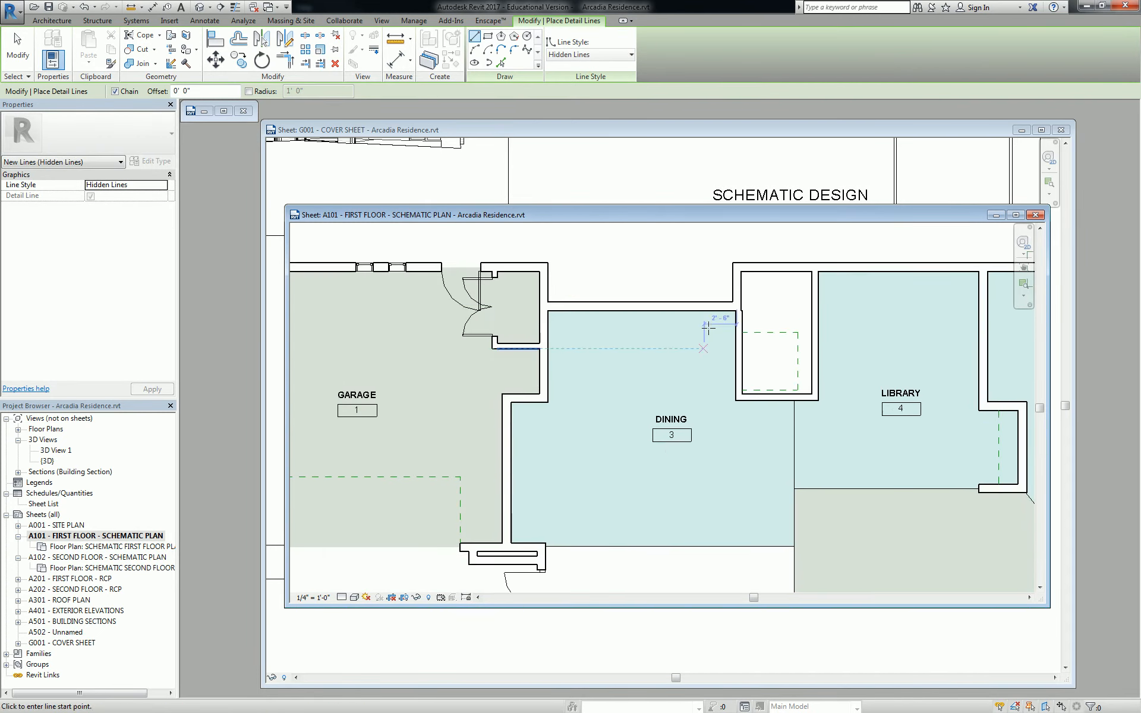
pyautogui.moveTo(683, 278); pyautogui.dragTo(685, 456, button='middle')
pyautogui.click(550, 437)
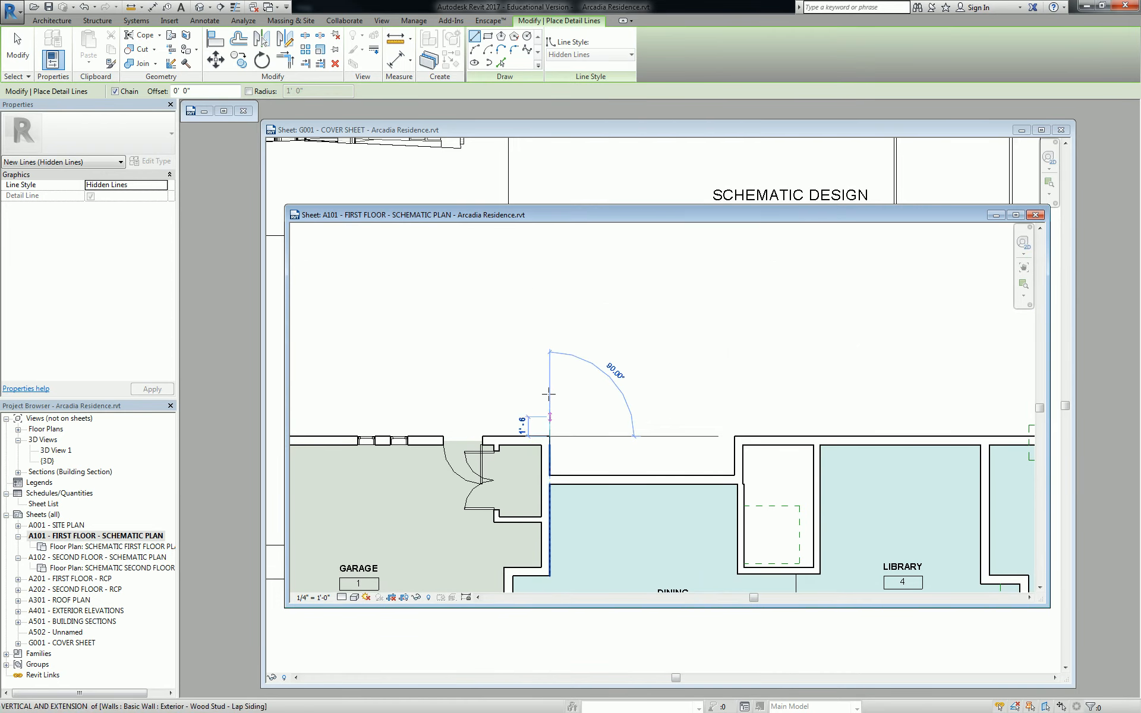
pyautogui.click(550, 352)
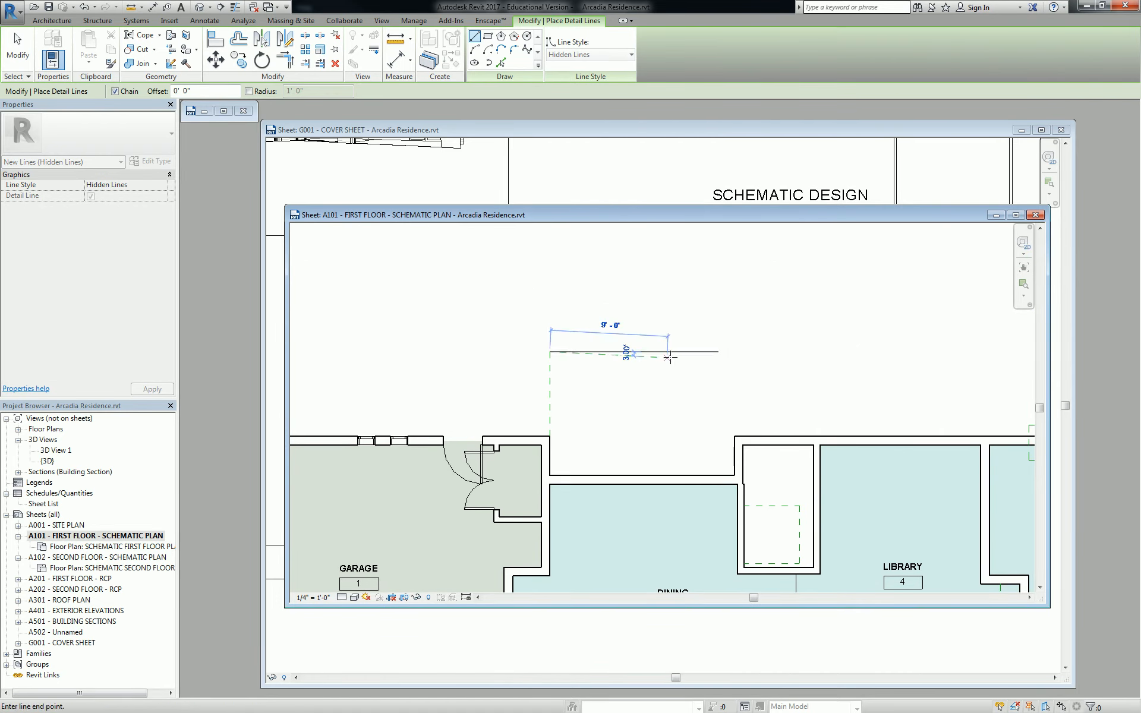
pyautogui.click(735, 352)
pyautogui.click(735, 437)
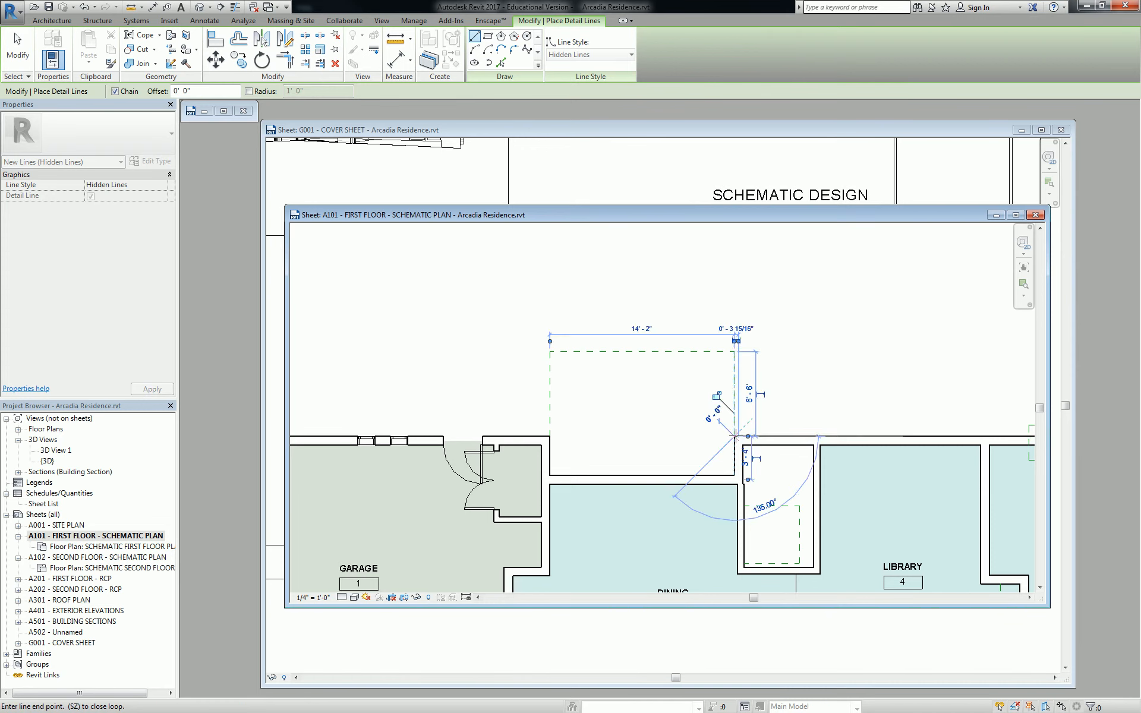
pyautogui.scroll(-2, 747, 416)
pyautogui.press('Escape')
pyautogui.press('Escape')
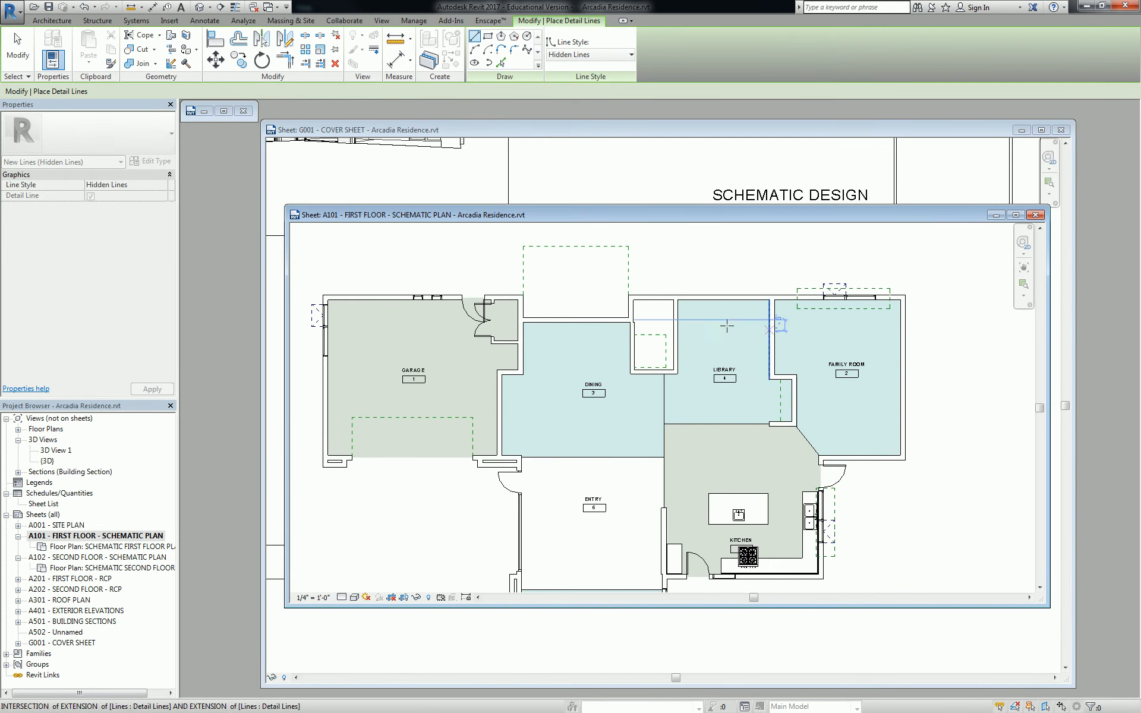
pyautogui.scroll(2, 835, 375)
pyautogui.moveTo(569, 339); pyautogui.dragTo(639, 360, button='middle')
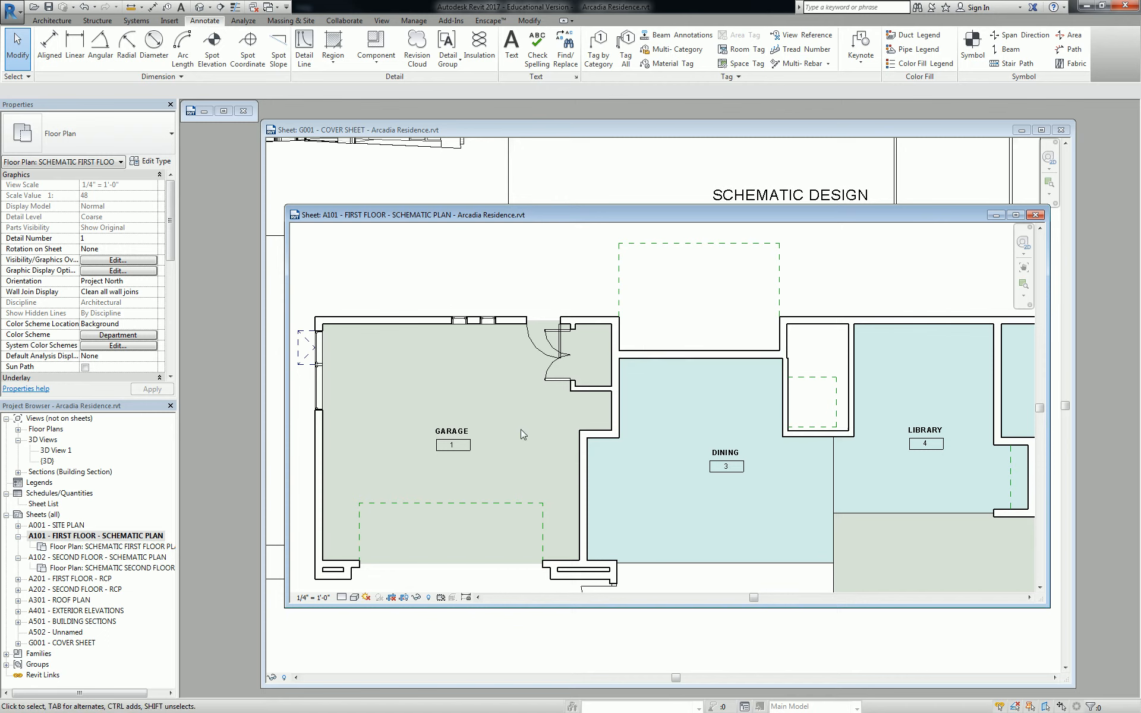
# Delete the dashed outlines in the Garage, above Dining, in the small room and in the Library
pyautogui.click(512, 504)
pyautogui.press('Delete')
pyautogui.press('Tab')
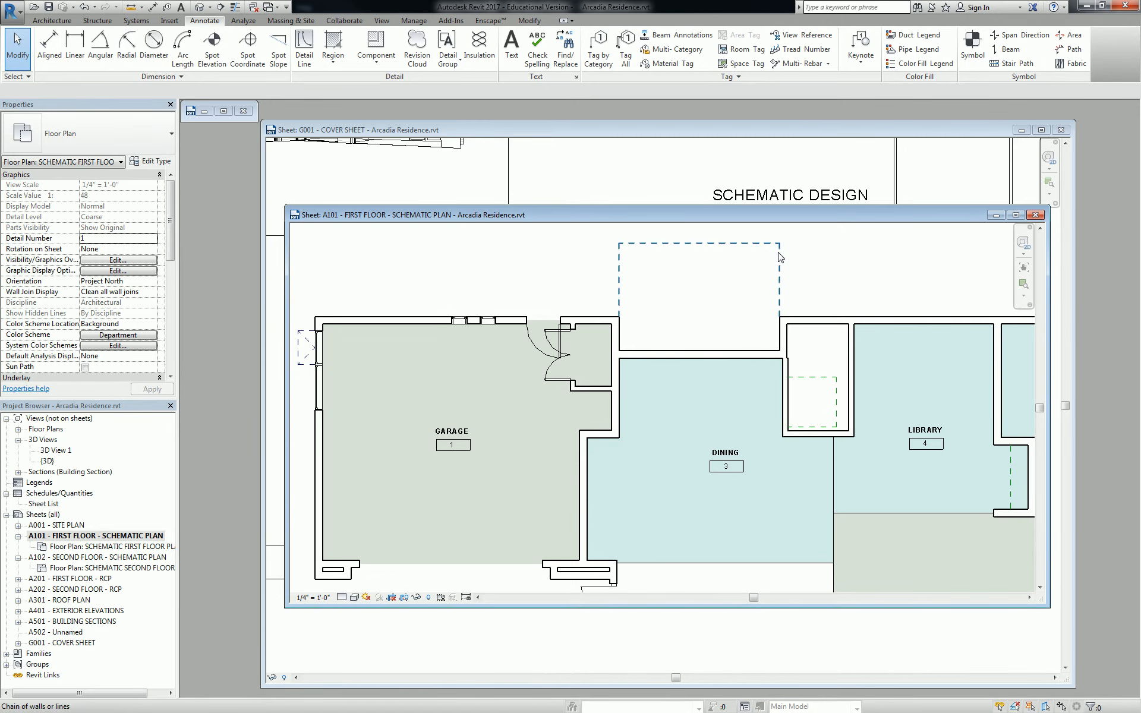
pyautogui.click(778, 253)
pyautogui.press('Delete')
pyautogui.press('Tab')
pyautogui.click(822, 378)
pyautogui.press('Delete')
pyautogui.click(1011, 476)
pyautogui.press('Delete')
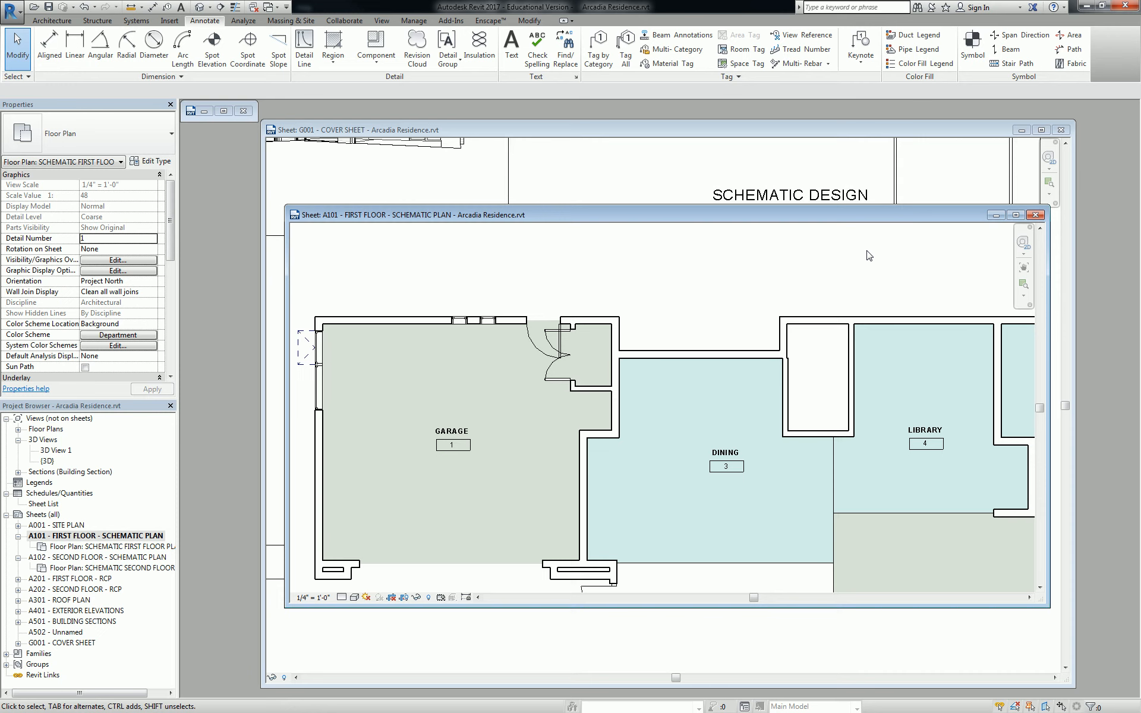
# Draw a 5'-6" dashed detail line above the Dining wall, then show its line style choices
pyautogui.press('d')
pyautogui.press('i')
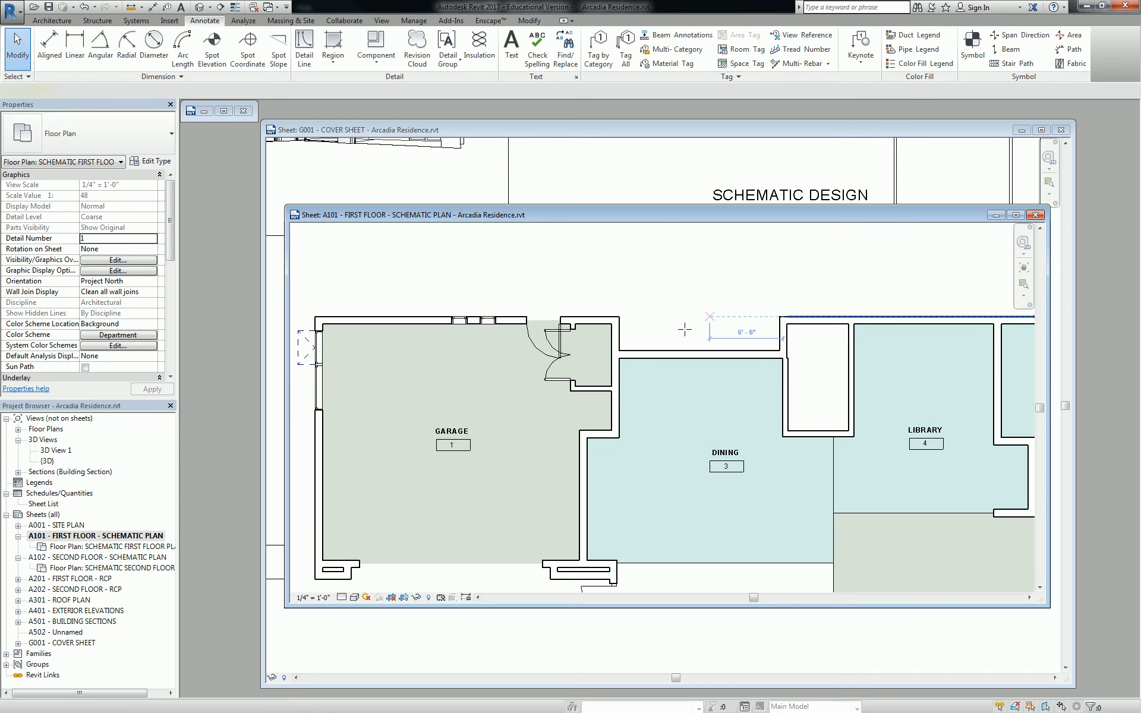
pyautogui.click(644, 281)
pyautogui.click(706, 281)
pyautogui.press('Escape')
pyautogui.press('Escape')
pyautogui.click(682, 283)
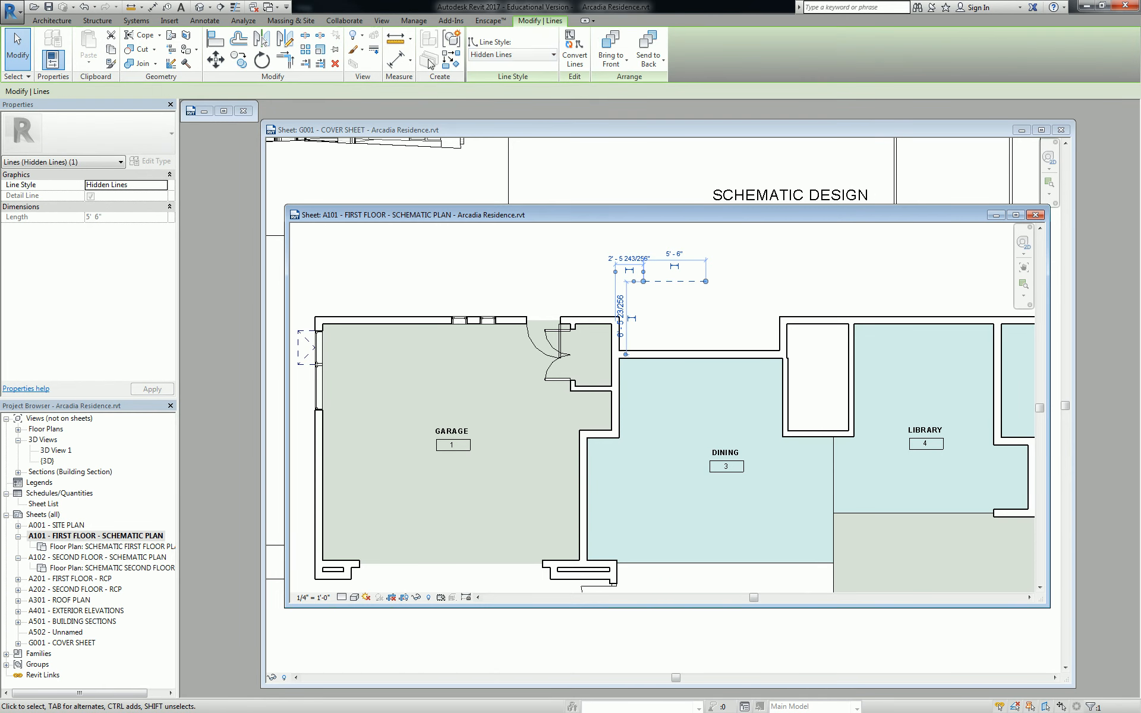
pyautogui.click(523, 54)
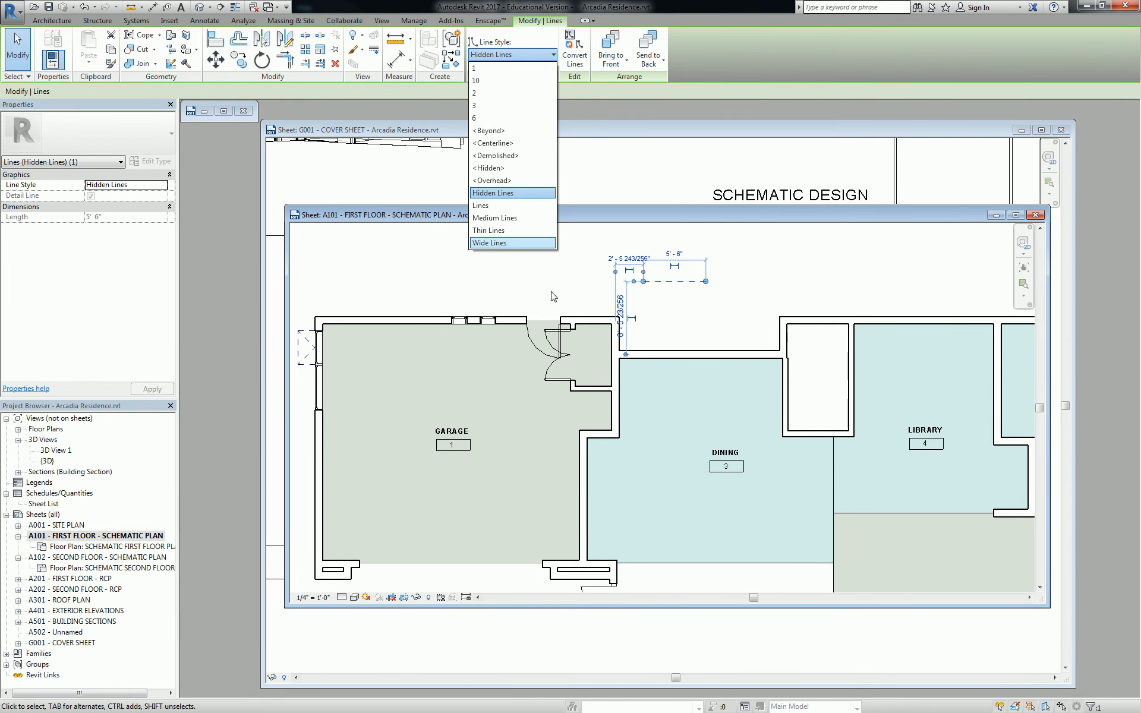